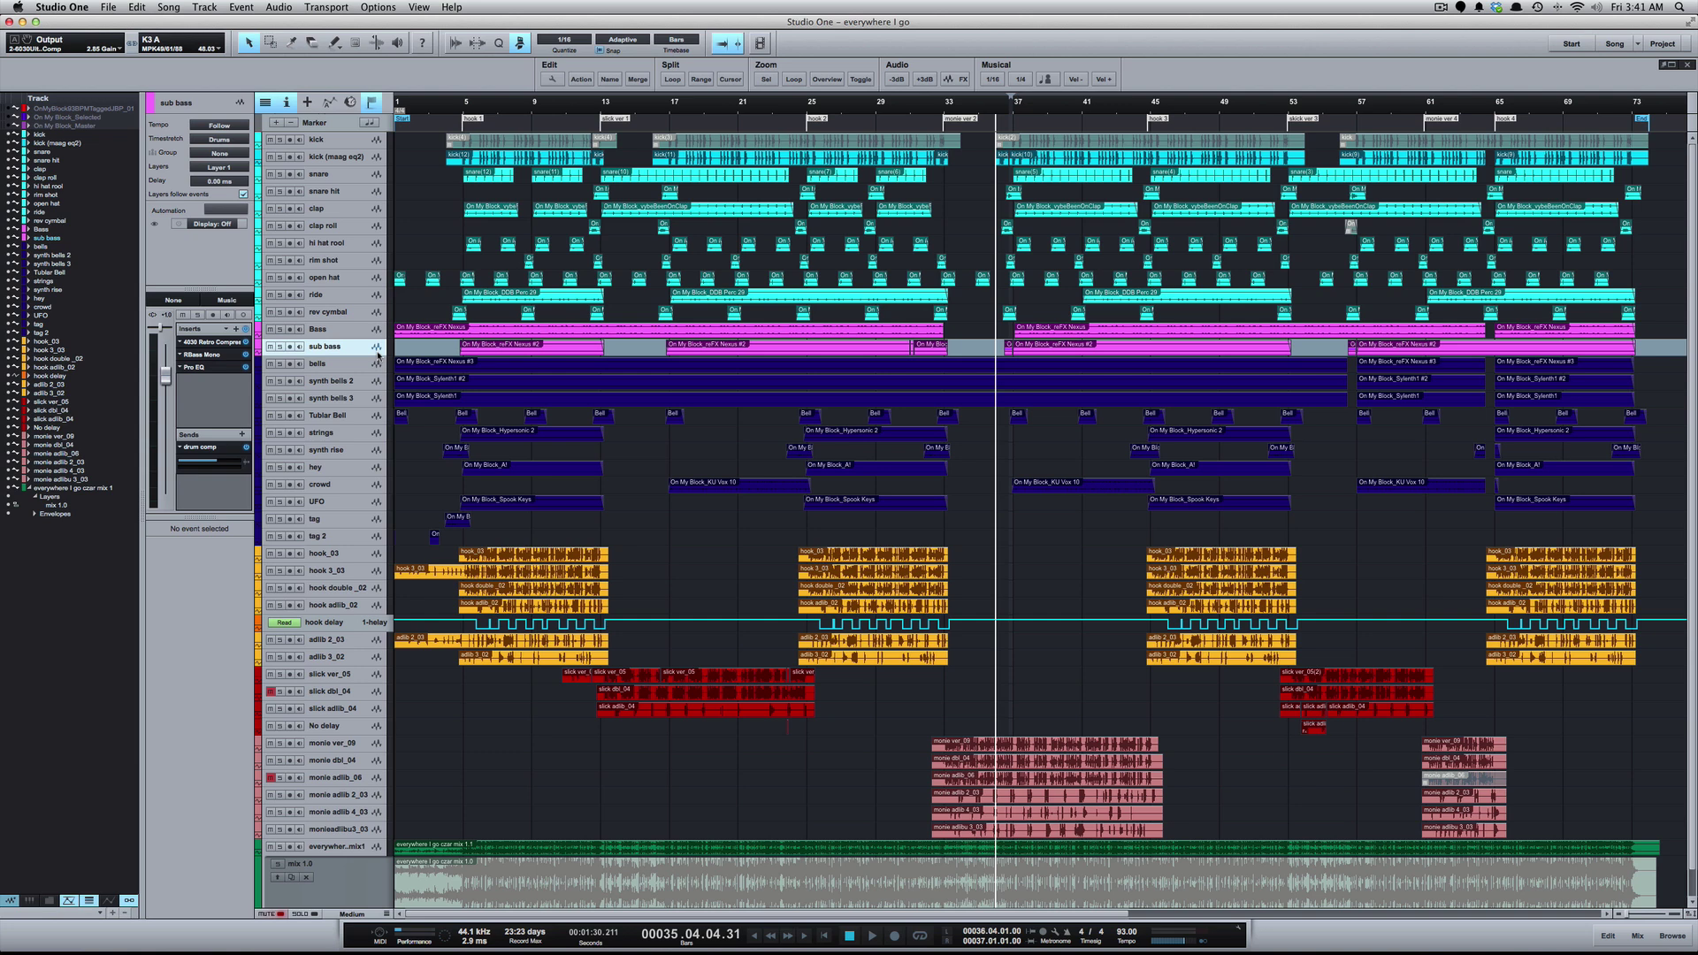
# Audition the sub bass drops twice, then again with the sub bass track soloed
pyautogui.press('space')
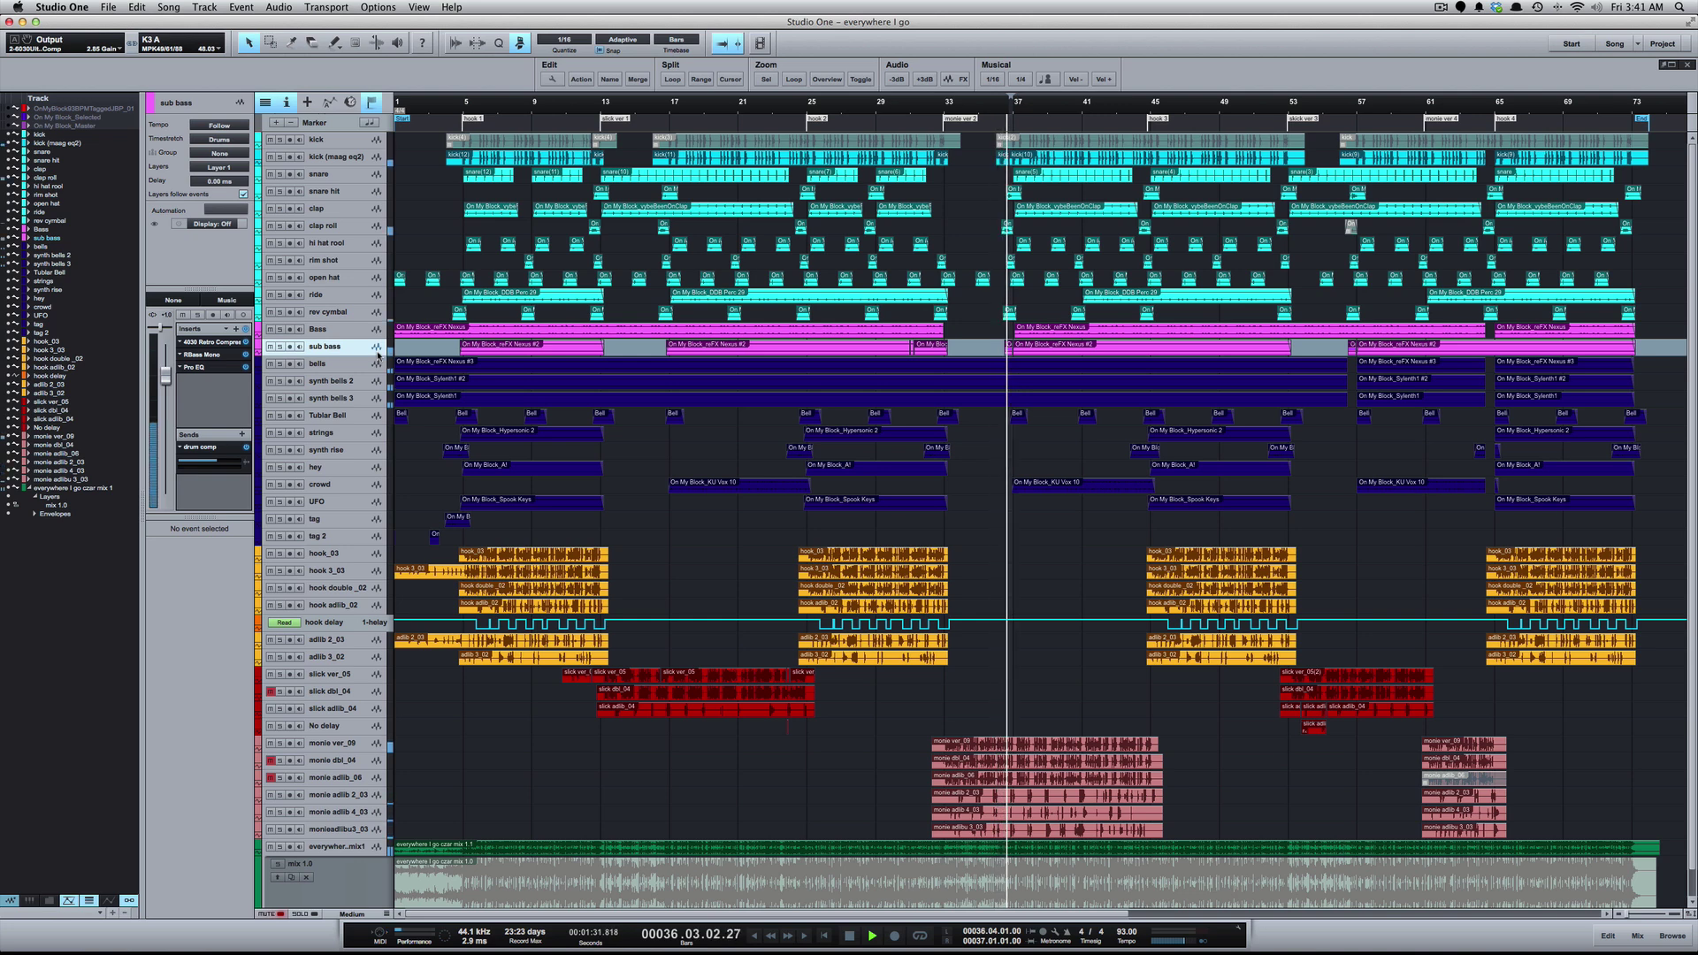
pyautogui.press('space')
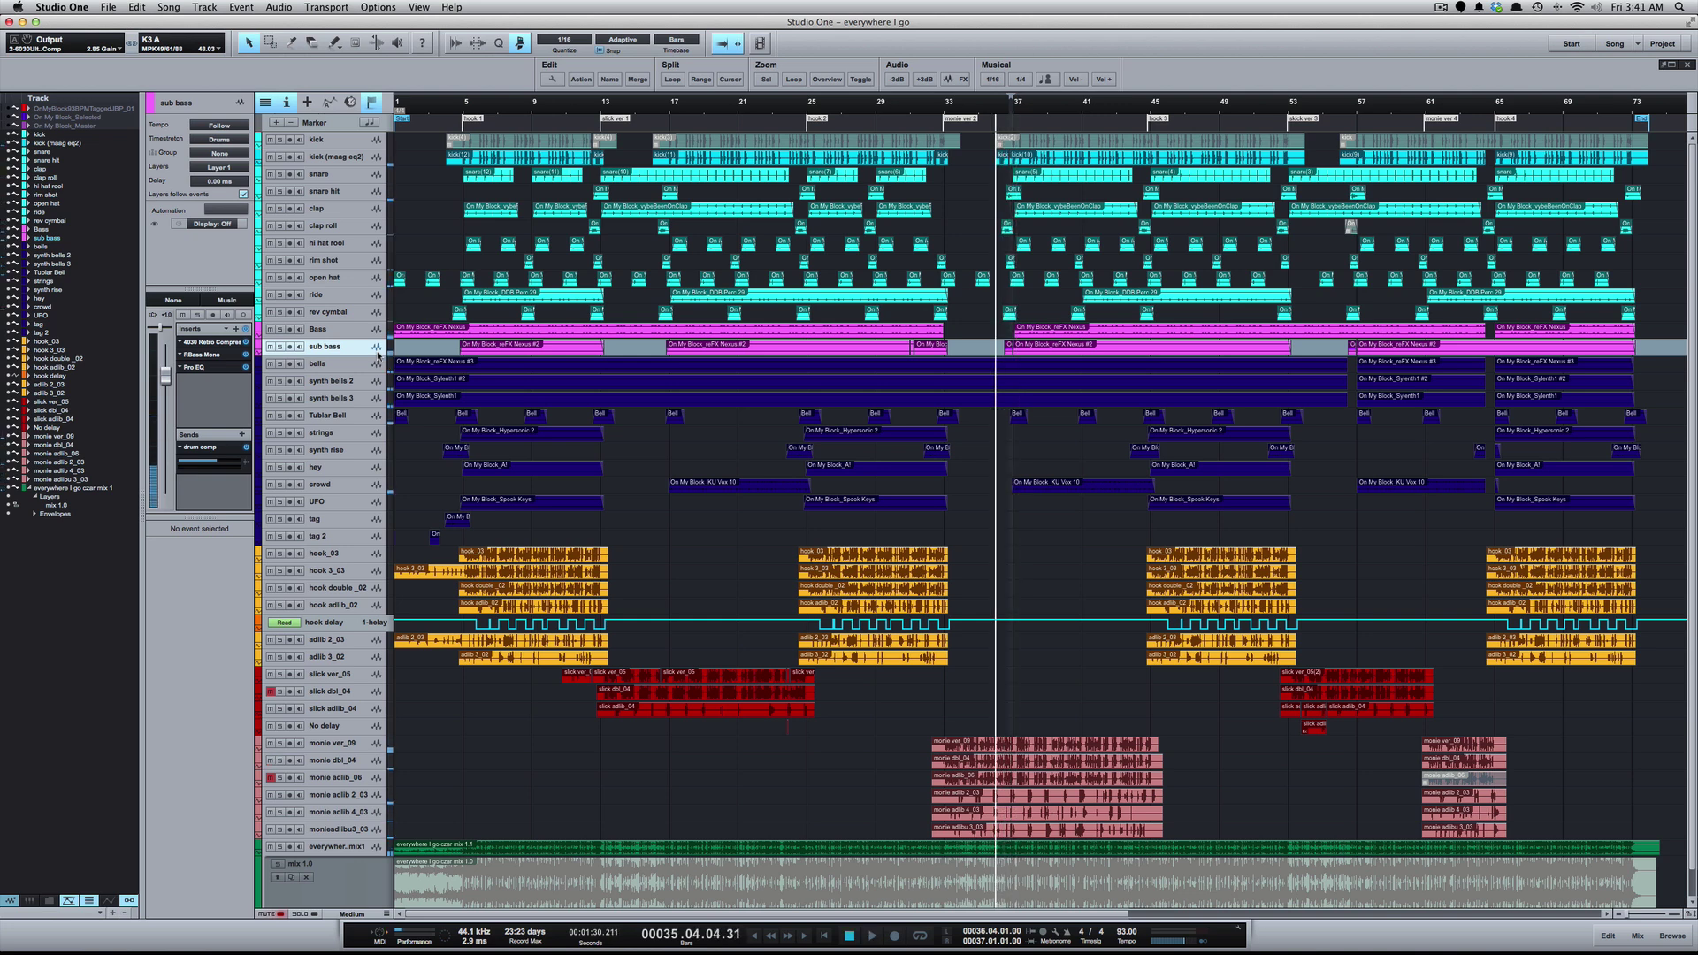
pyautogui.press('space')
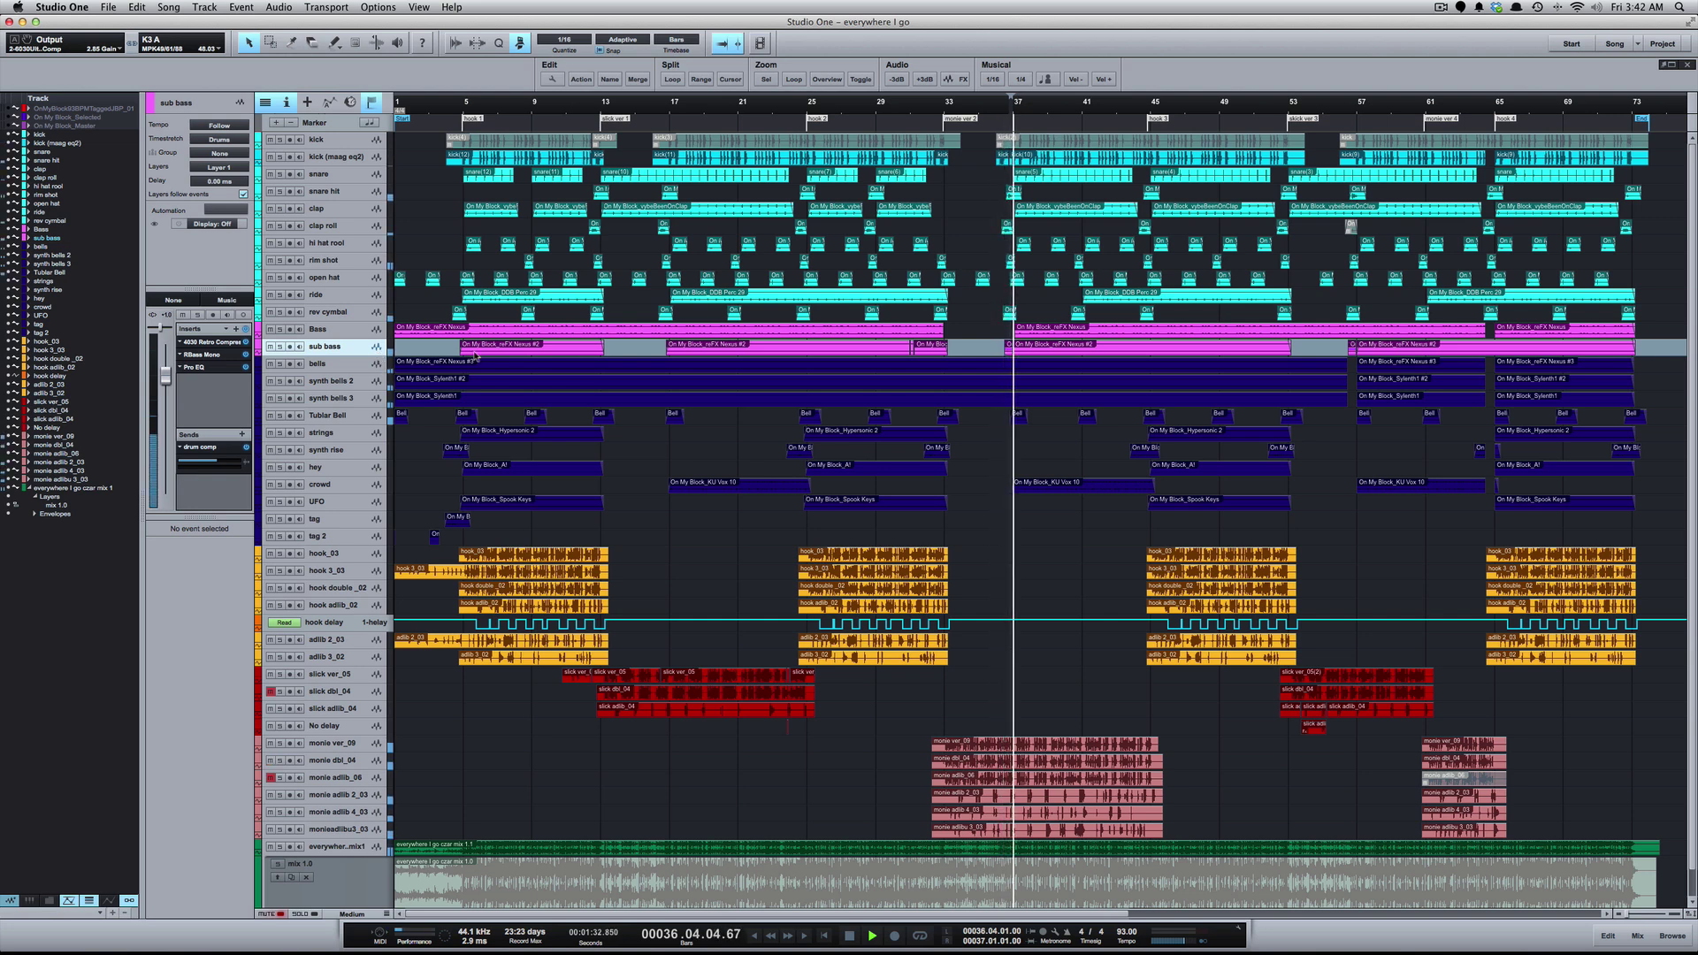
pyautogui.press('space')
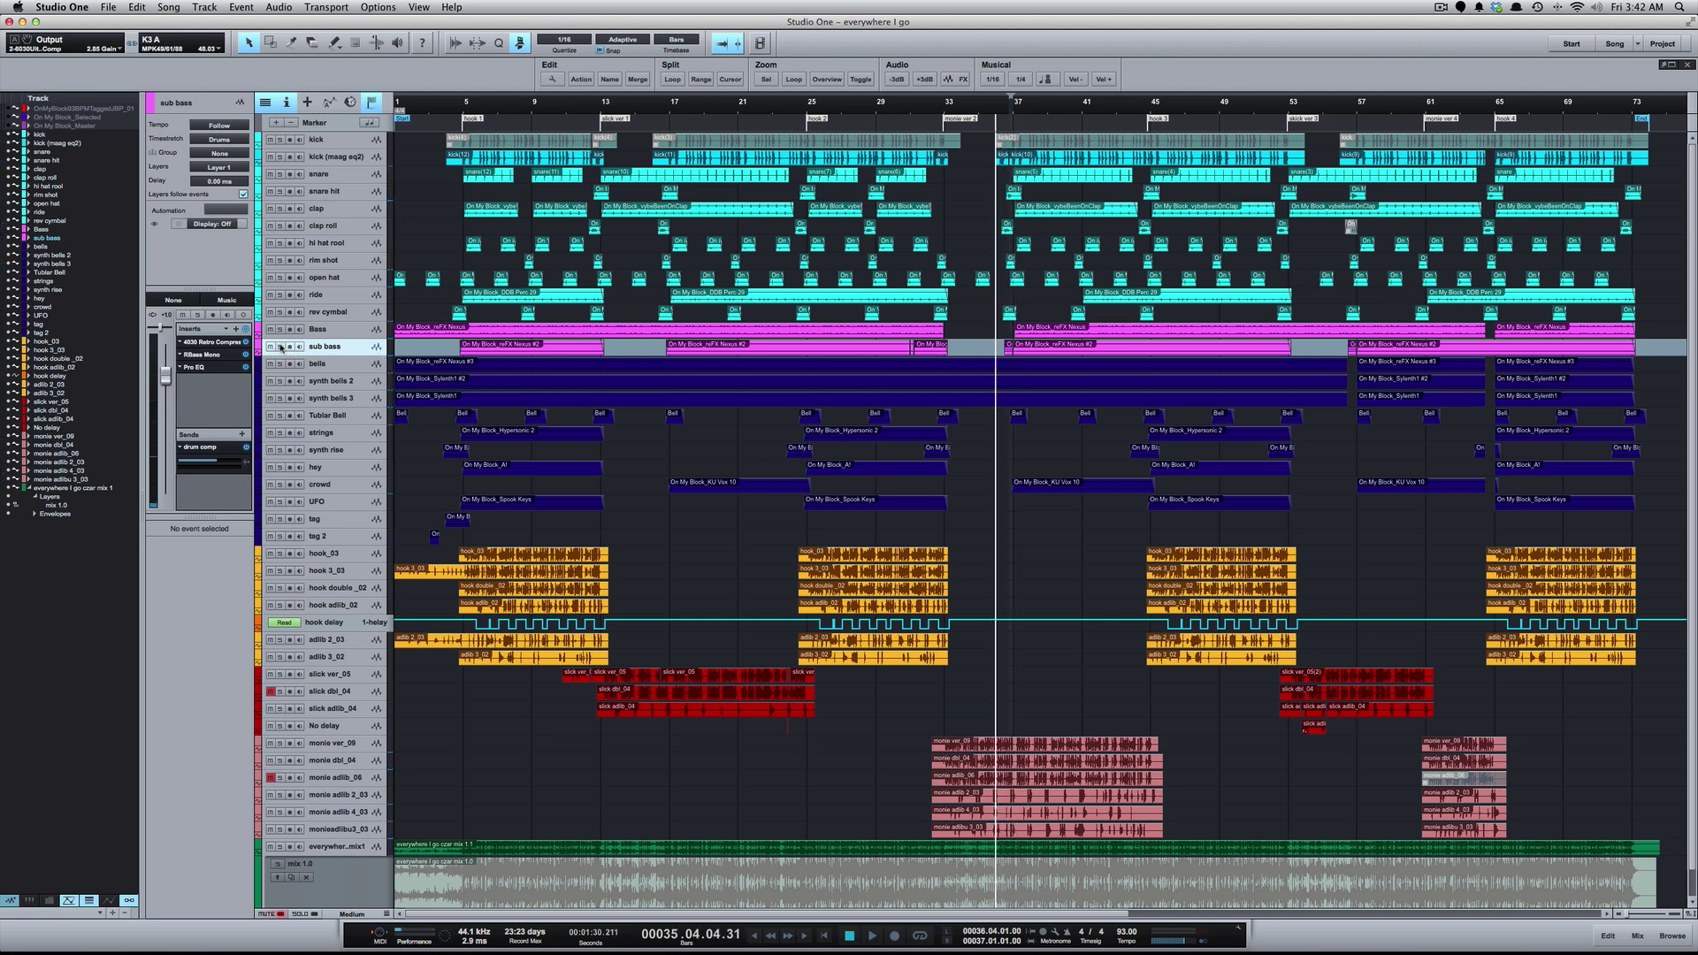
pyautogui.click(280, 347)
pyautogui.press('space')
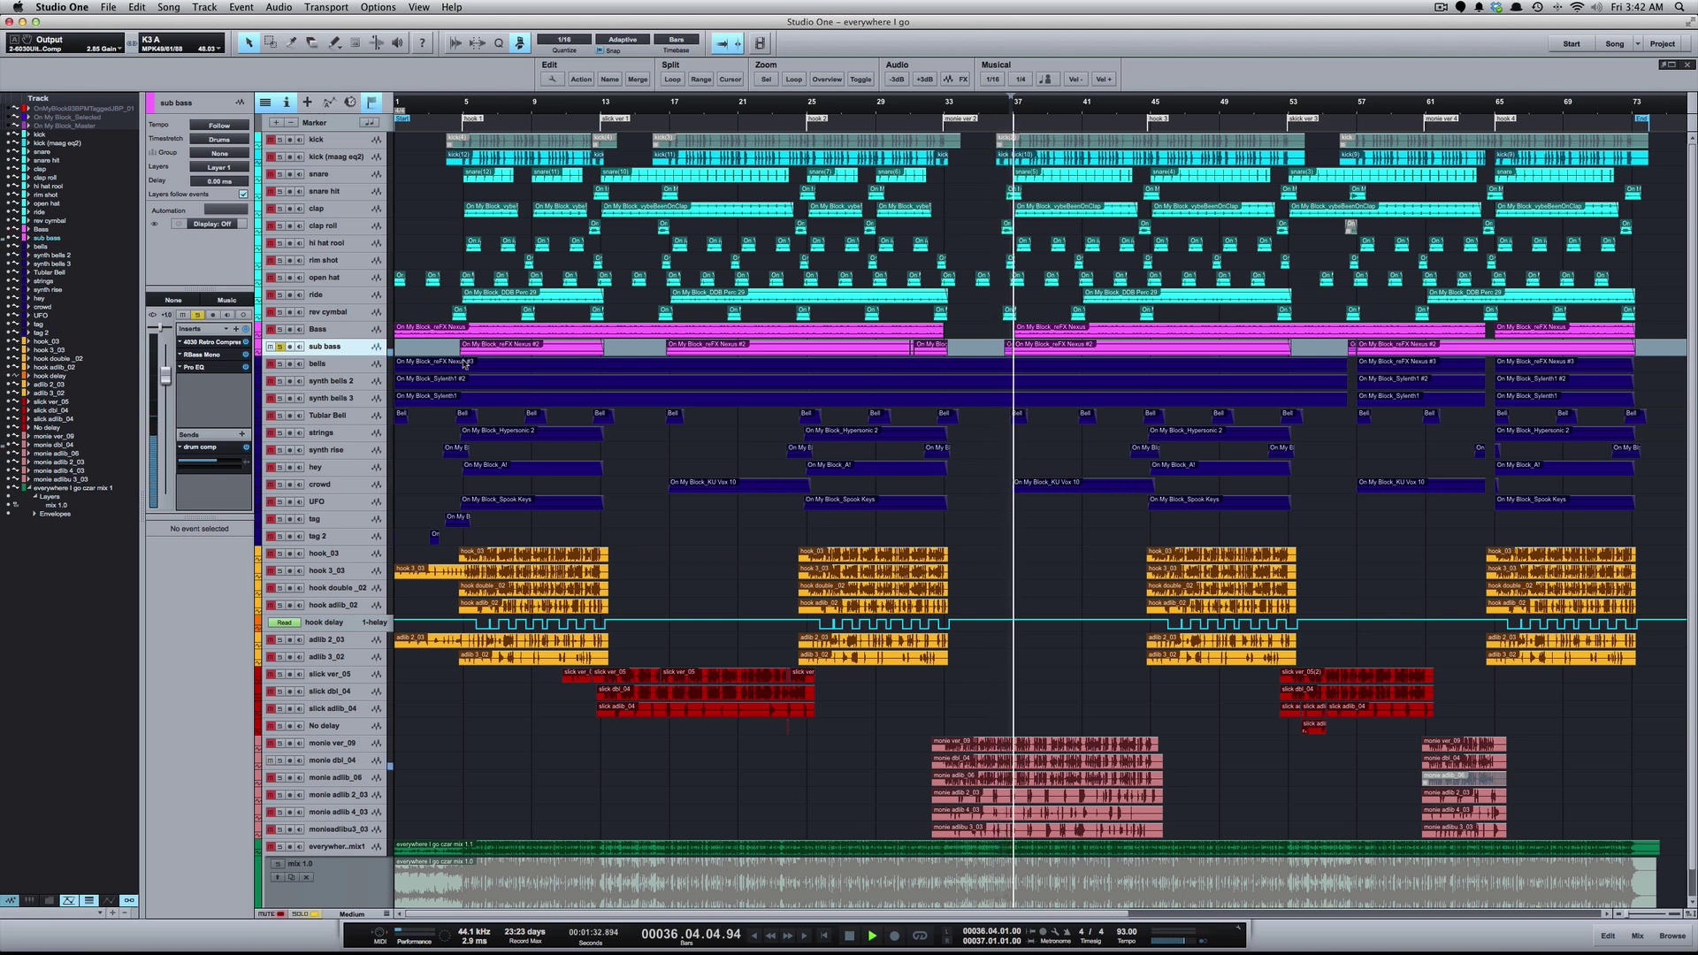
pyautogui.press('space')
pyautogui.press('space')
# Unsolo sub bass, replay the gaps, then enlarge track height and zoom in around bars 35–40
pyautogui.press('space')
pyautogui.click(279, 346)
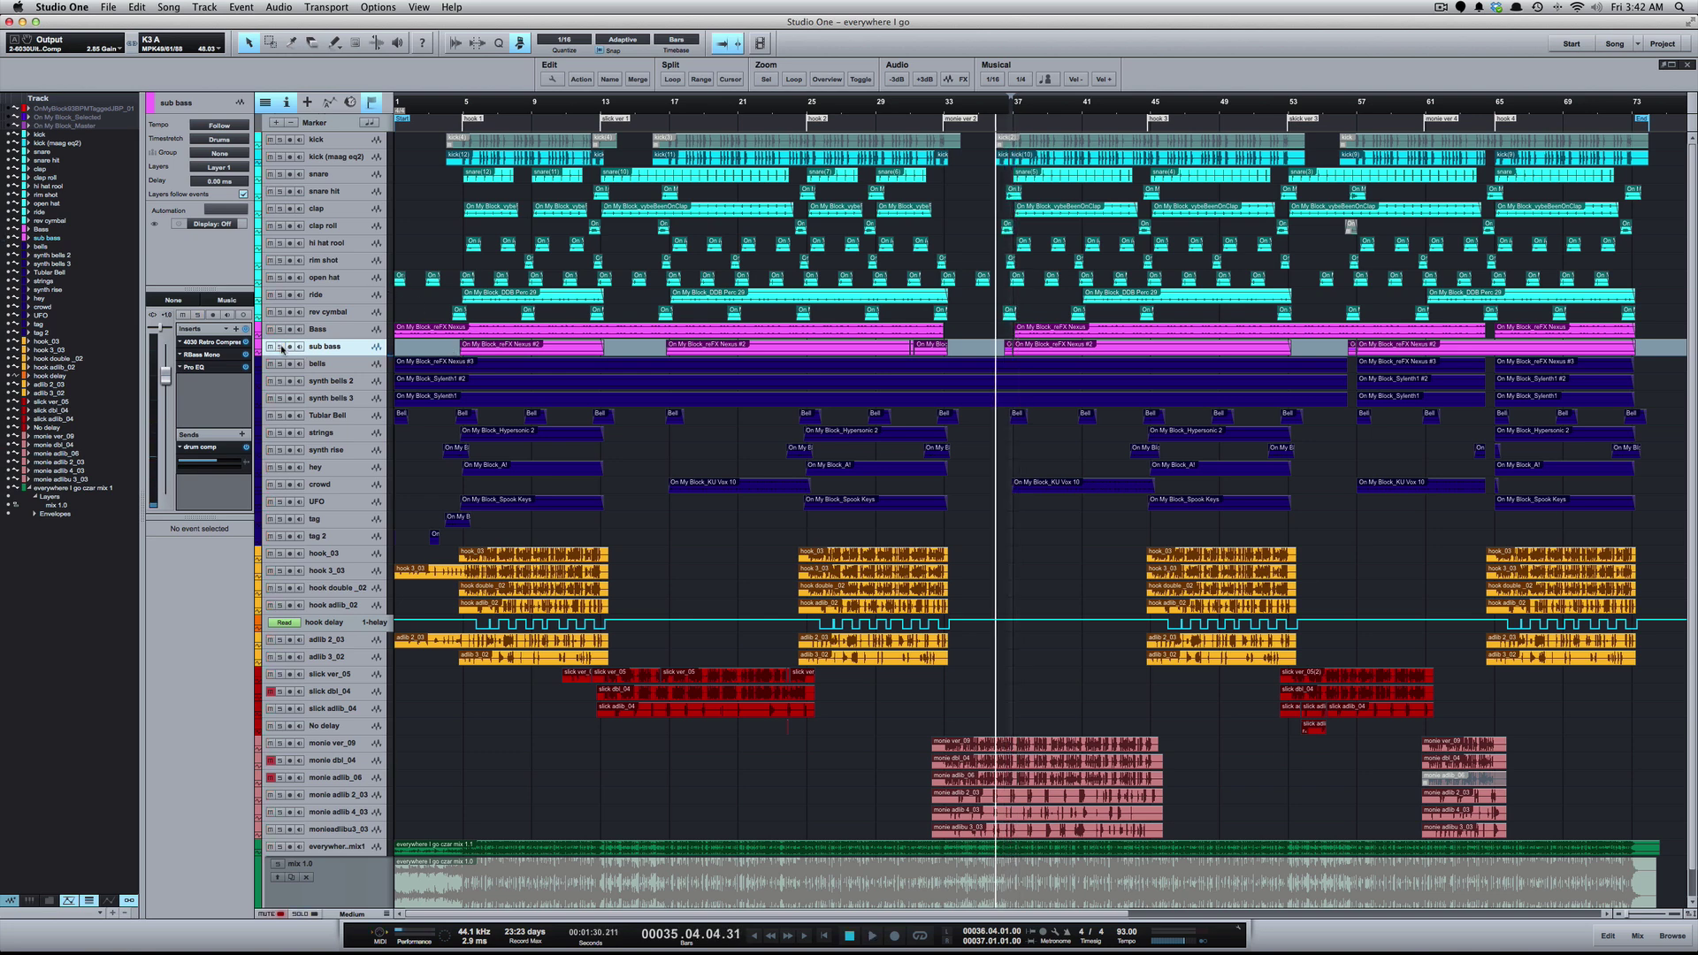
pyautogui.press('space')
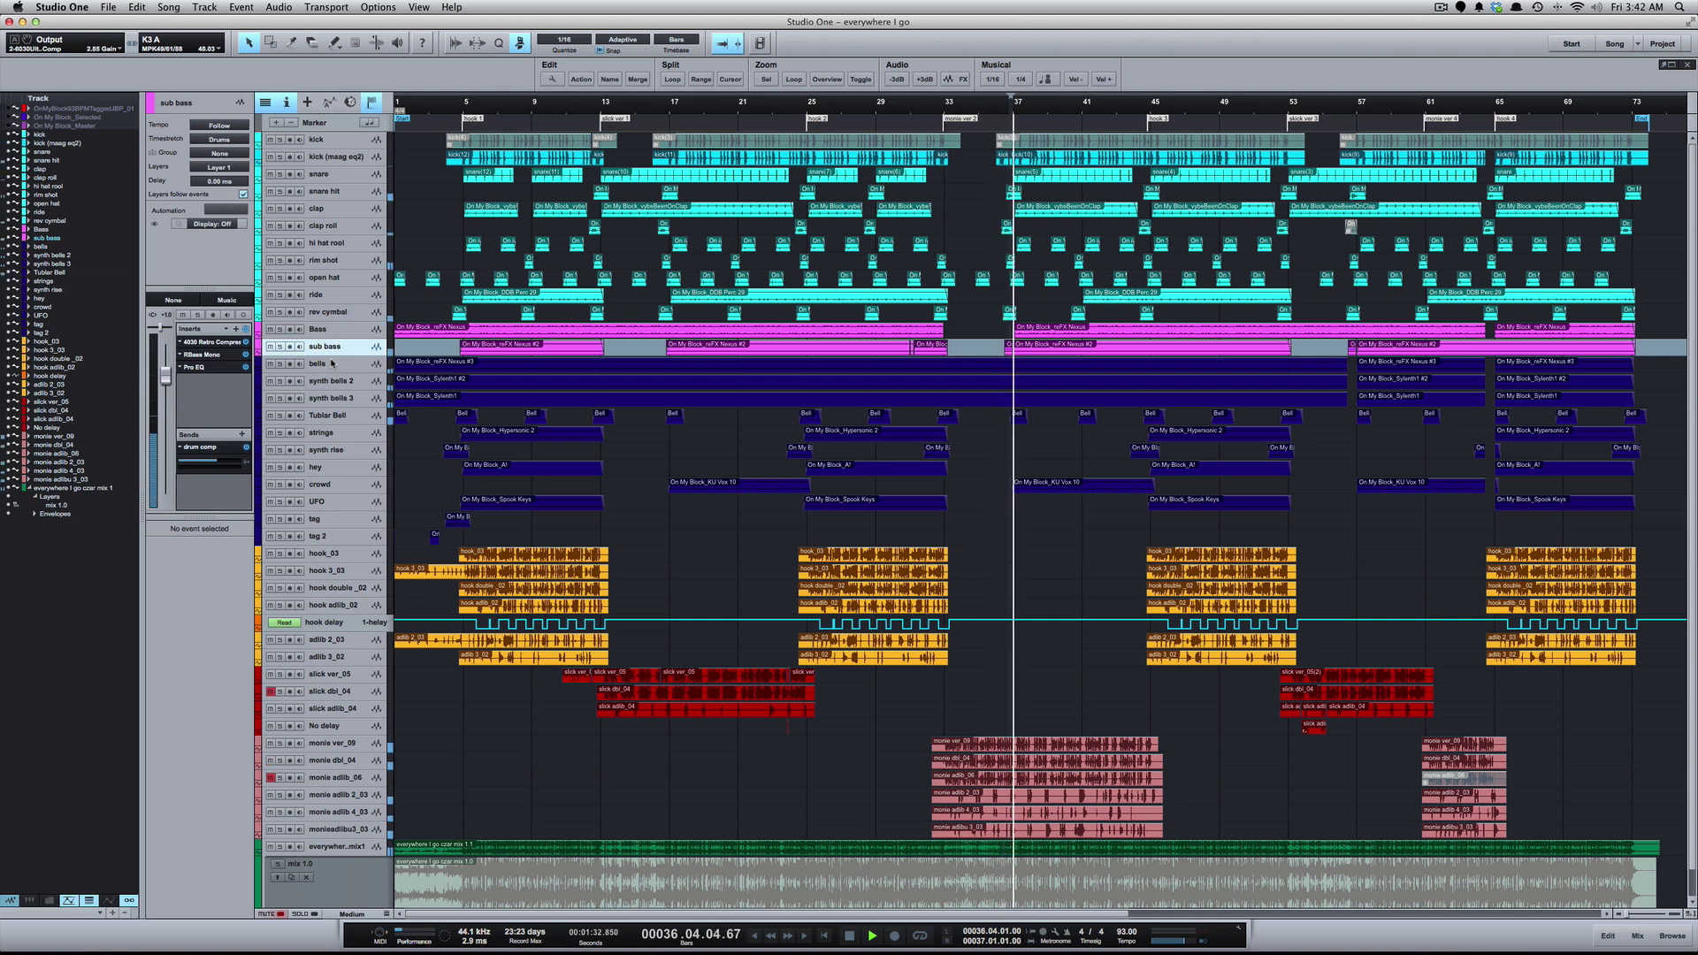
pyautogui.press('space')
pyautogui.press('space')
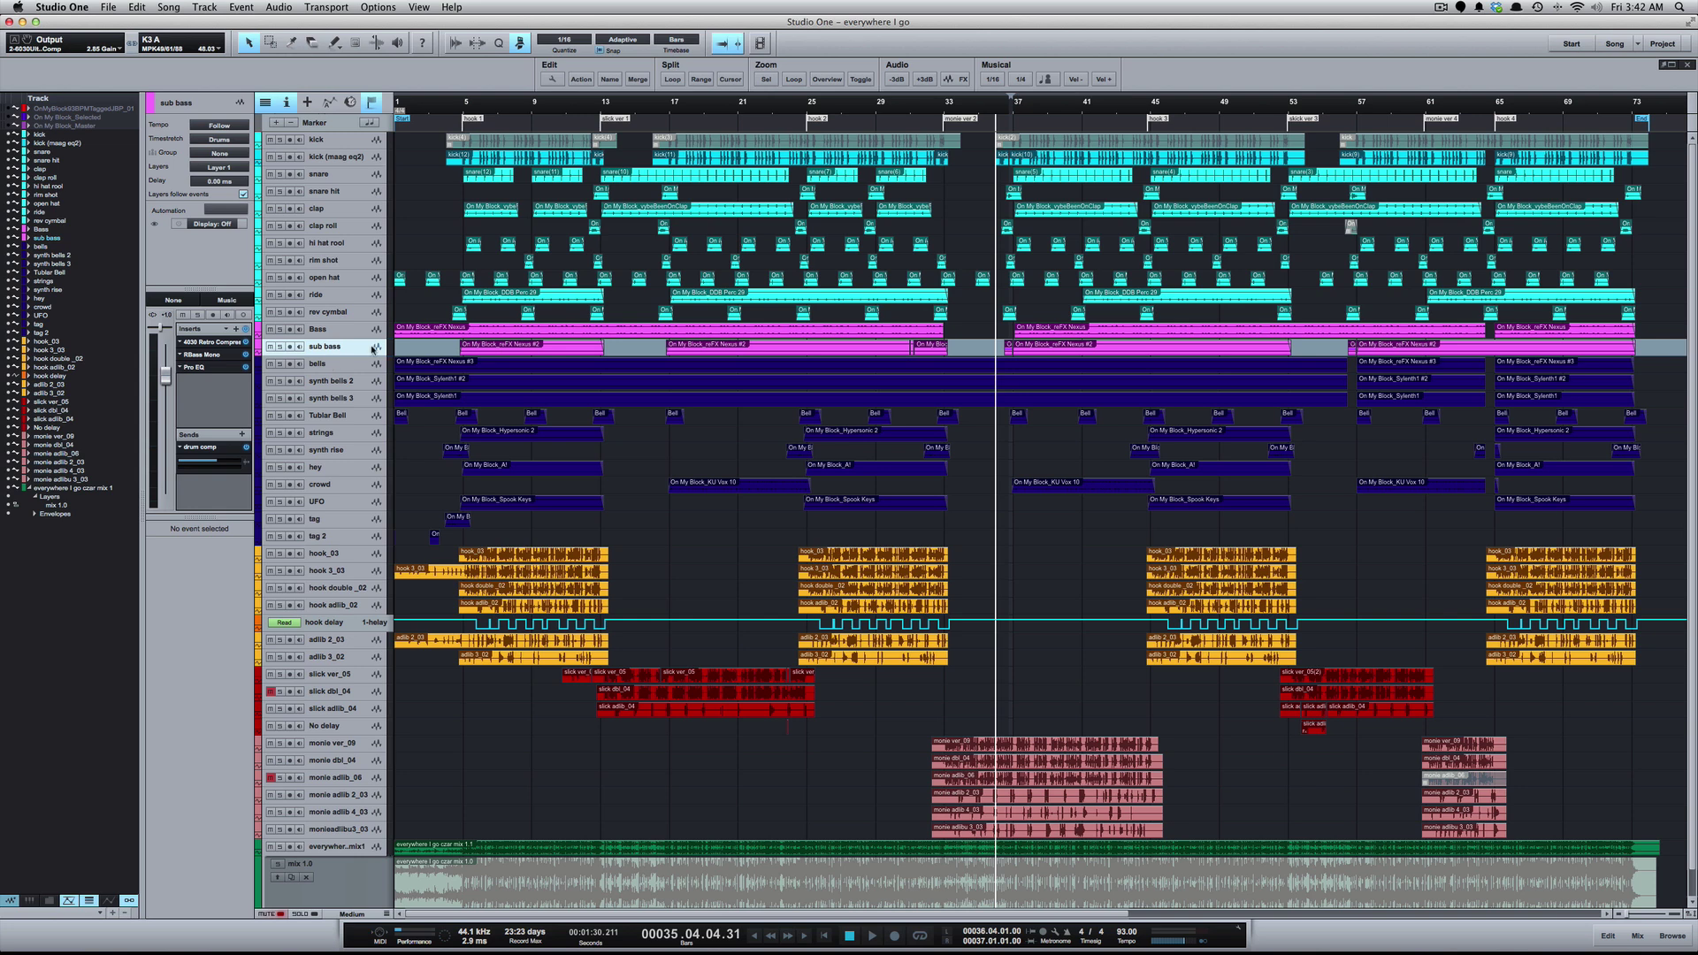
pyautogui.hotkey('shift', 'e')
pyautogui.press('e')
pyautogui.press('e')
pyautogui.press('e')
pyautogui.press('e')
pyautogui.press('e')
pyautogui.press('e')
pyautogui.press('e')
pyautogui.press('e')
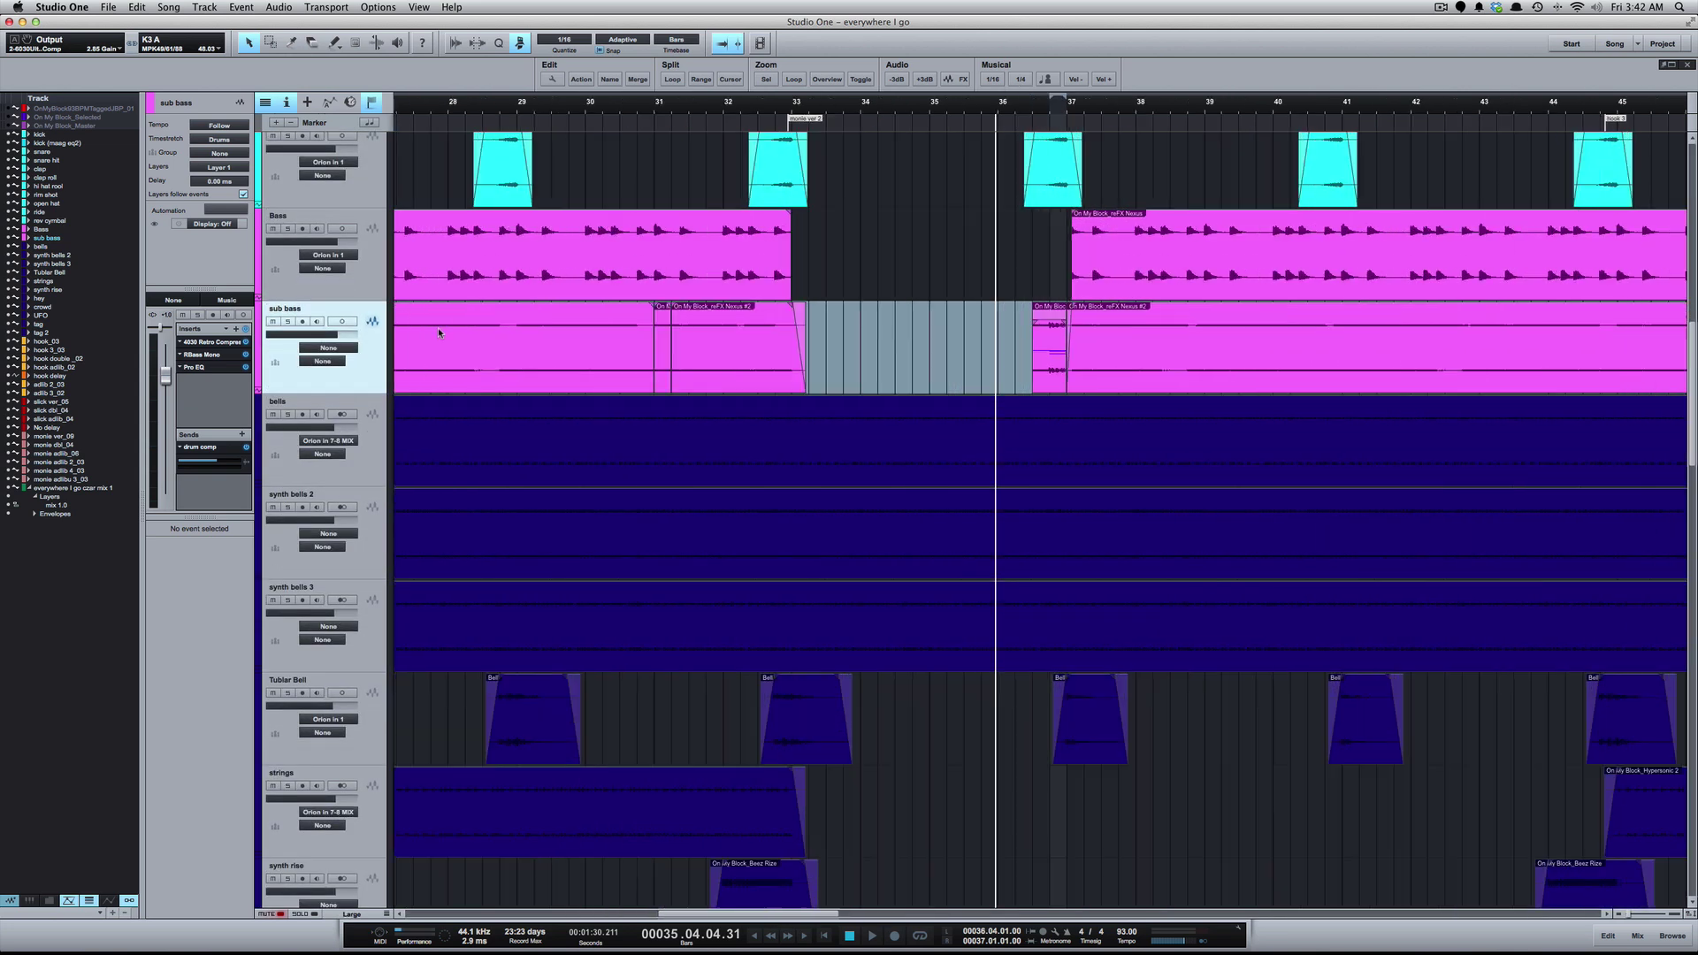
# Copy the sub bass event to bar 89 and remove its fade-in
pyautogui.click(757, 347)
pyautogui.press('w')
pyautogui.press('w')
pyautogui.press('w')
pyautogui.press('w')
pyautogui.press('w')
pyautogui.press('w')
pyautogui.press('w')
pyautogui.press('w')
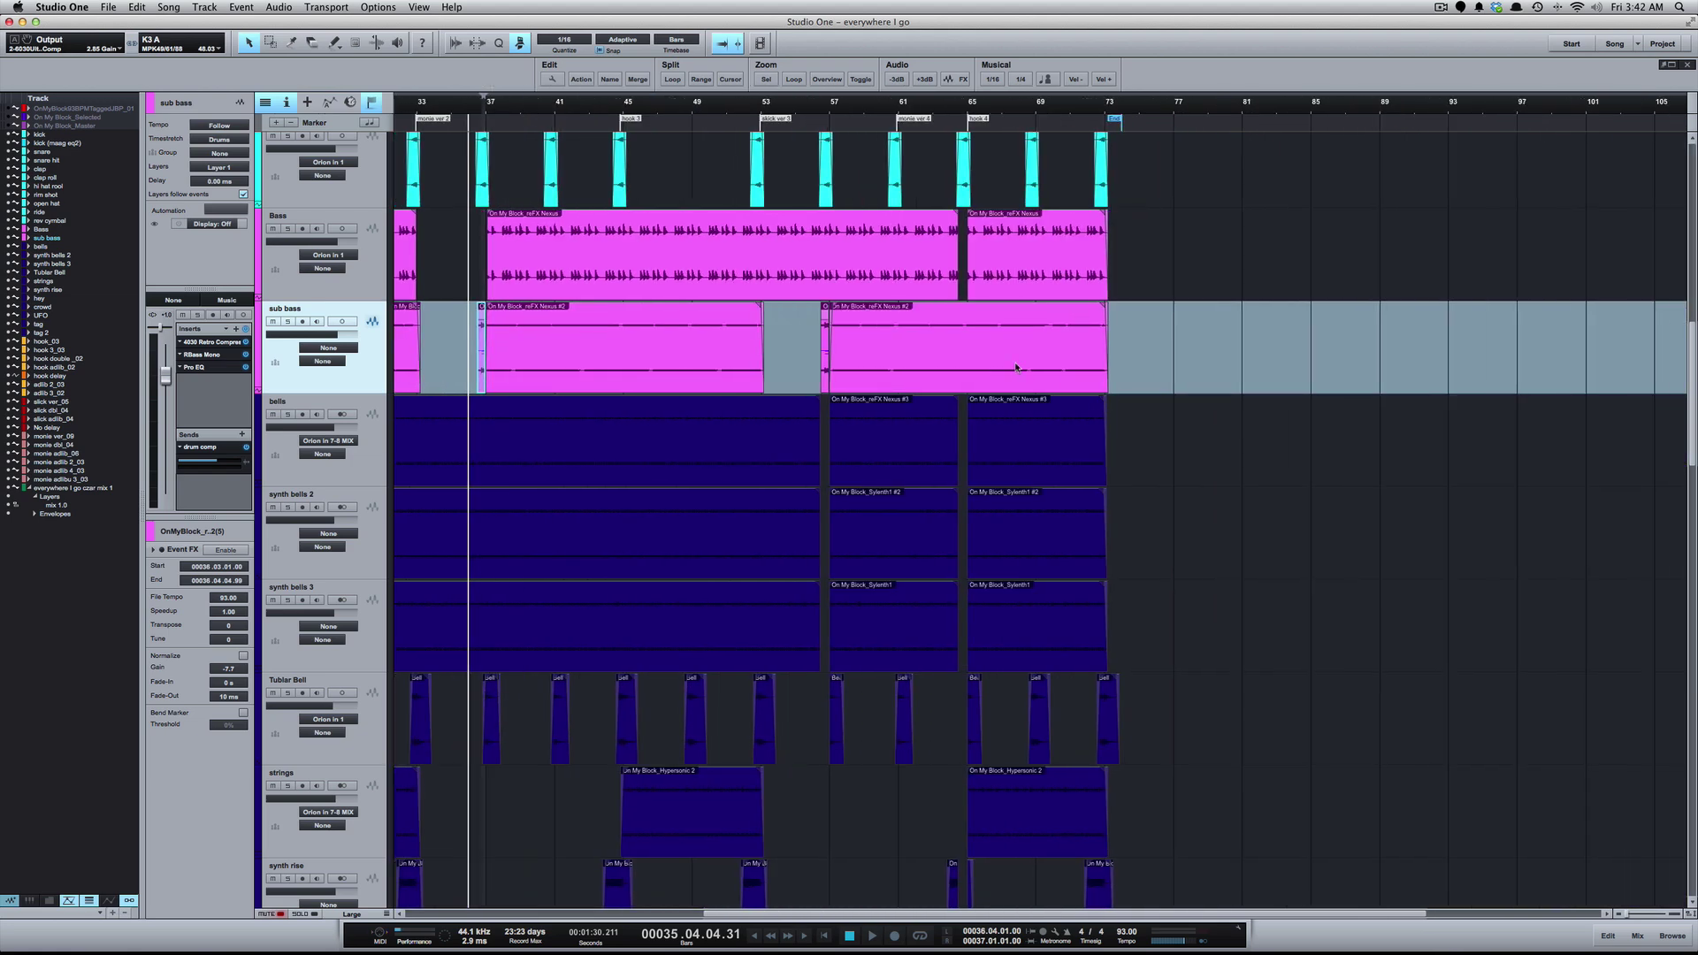
pyautogui.moveTo(1015, 367); pyautogui.dragTo(1559, 339)
pyautogui.press('e')
pyautogui.press('e')
pyautogui.press('e')
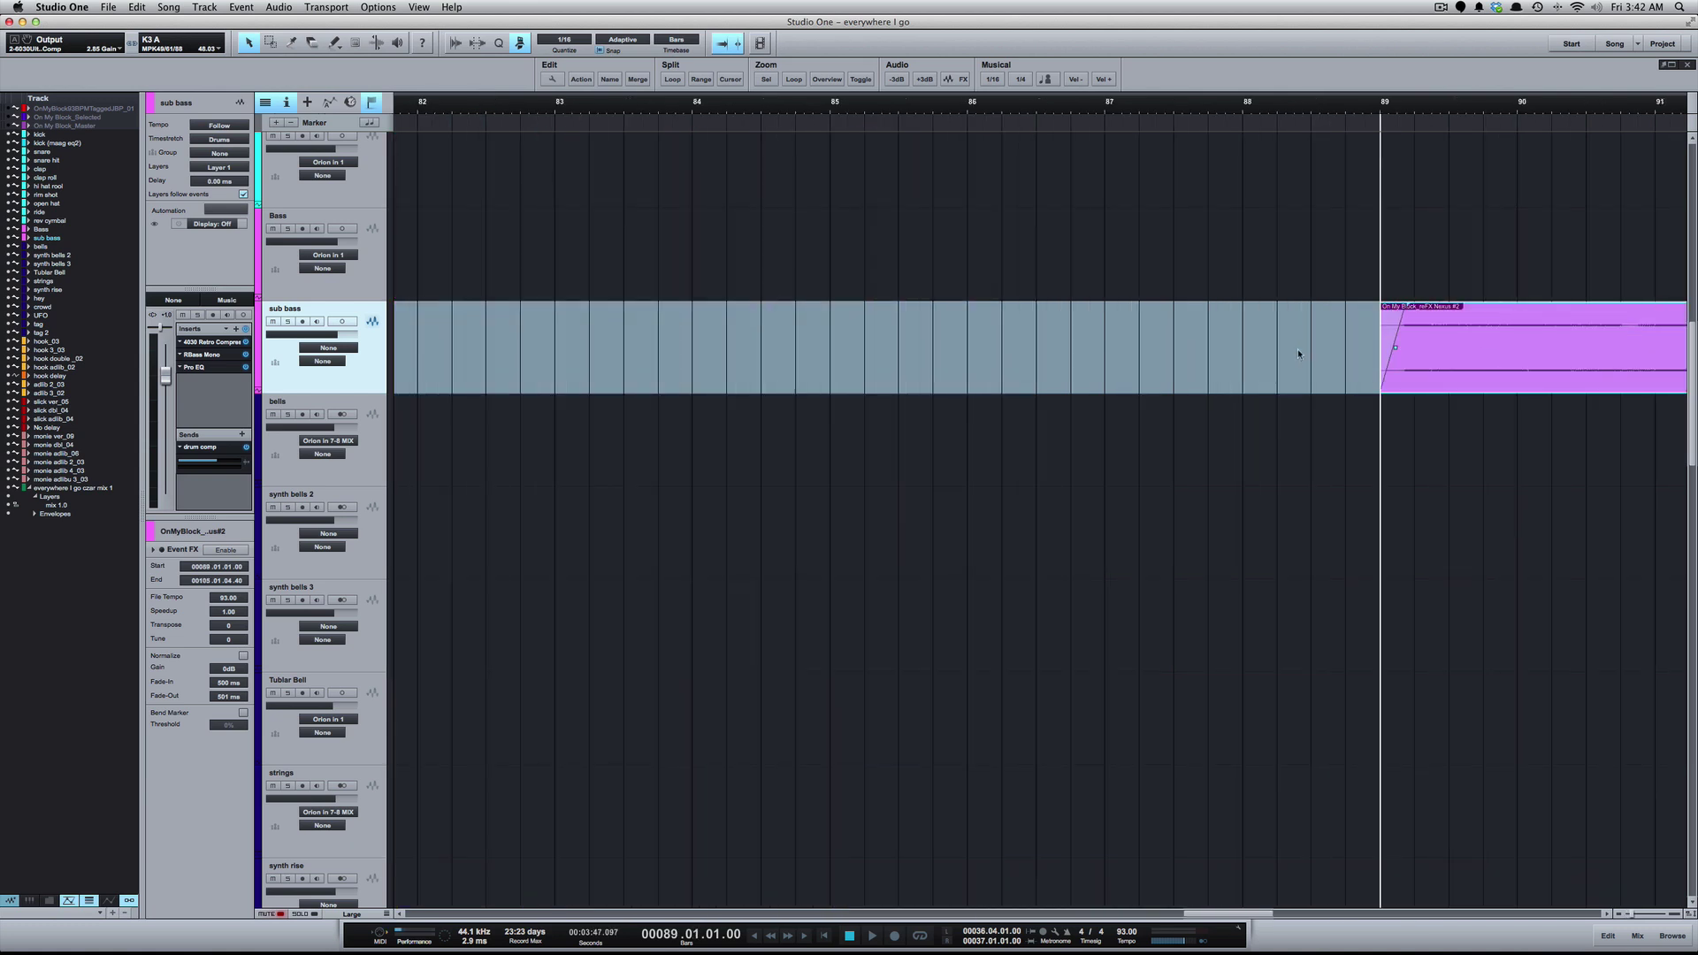
pyautogui.hscroll(3, 1286, 359)
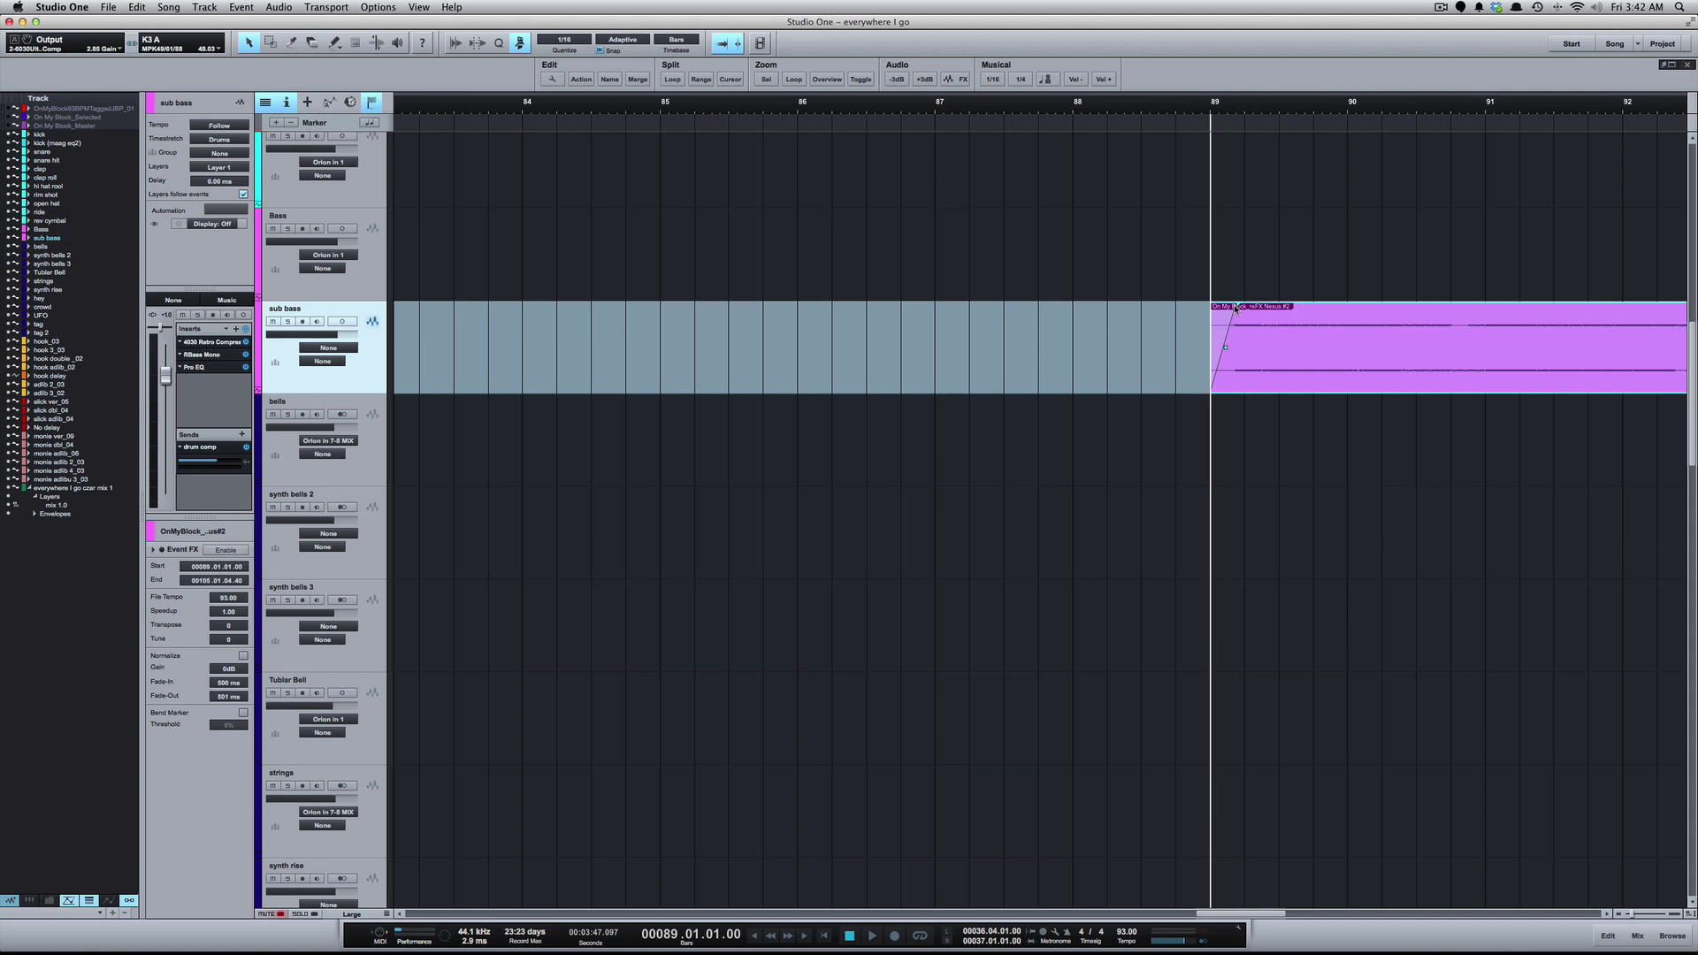
pyautogui.moveTo(1238, 310); pyautogui.dragTo(1193, 327)
# Split the copy at bar 90 and copy its one-bar piece to bar 87
pyautogui.press('3')
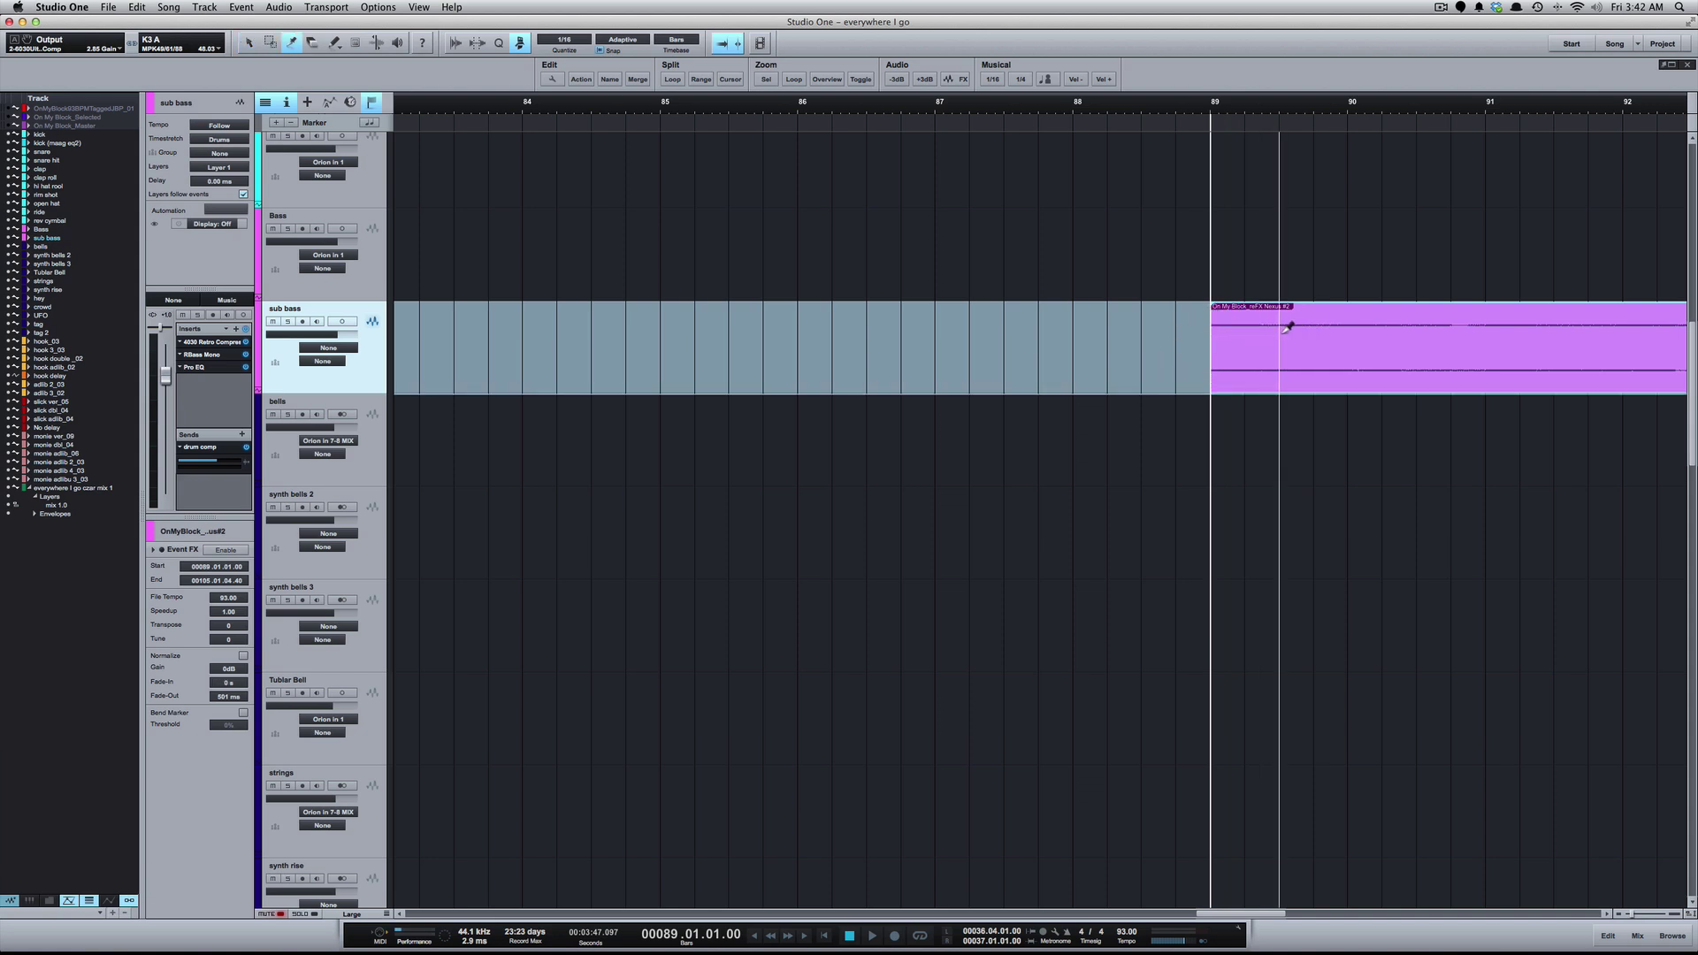
pyautogui.click(1346, 325)
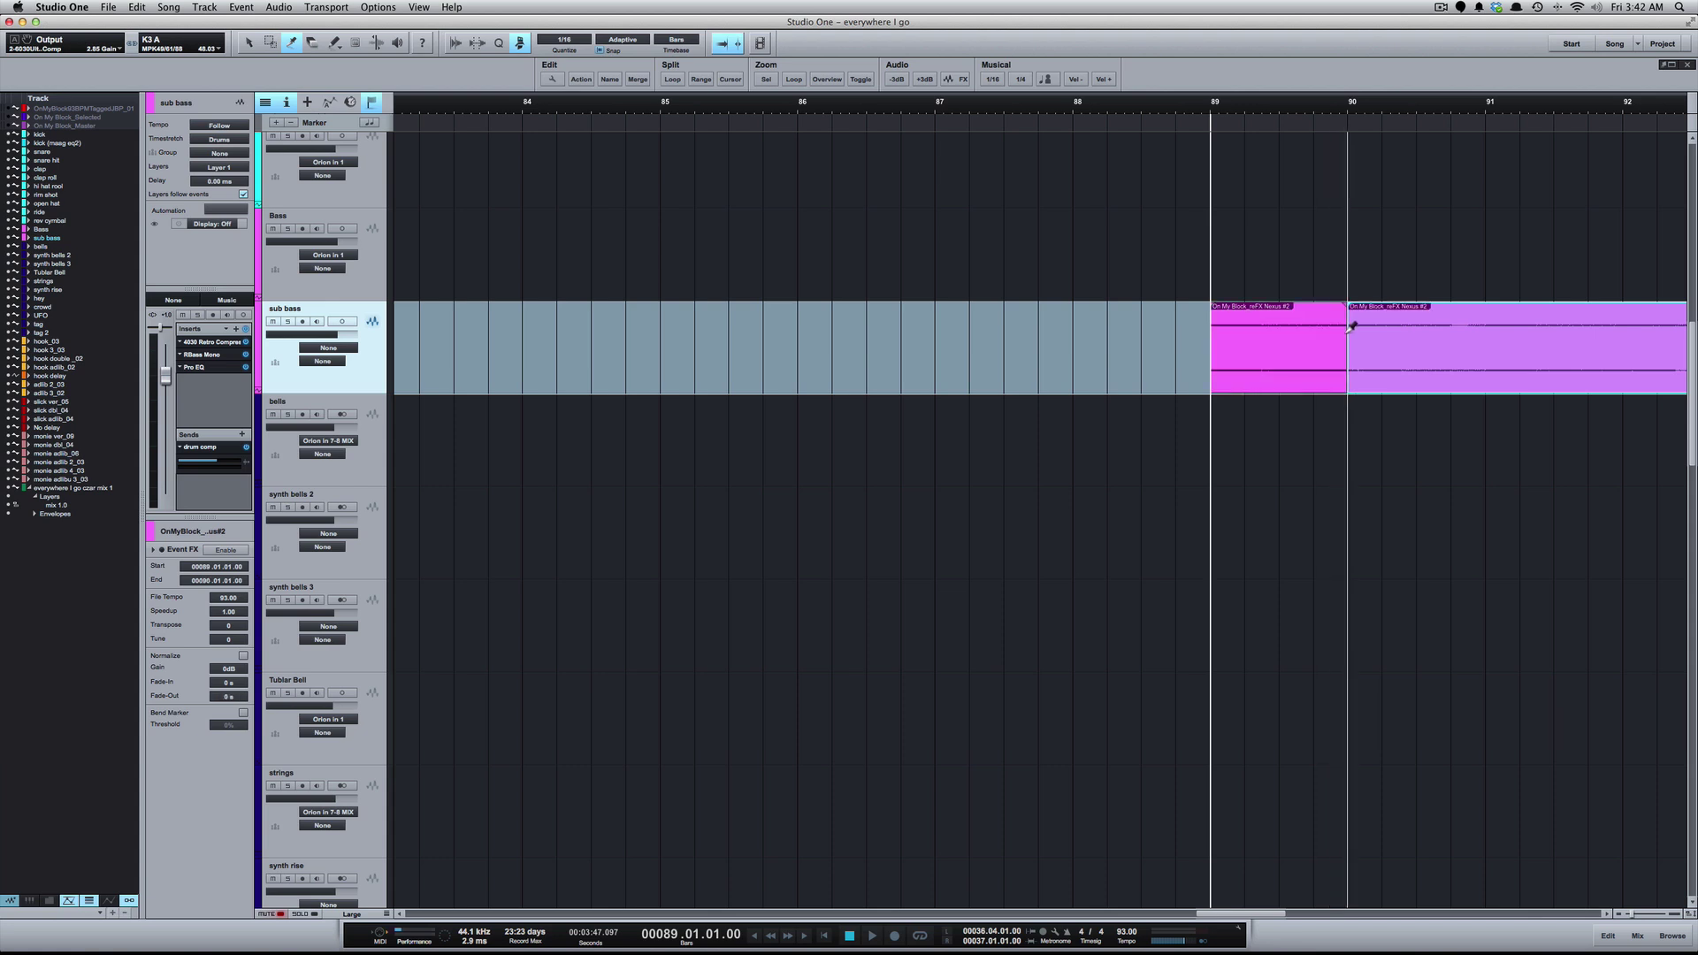
pyautogui.press('1')
pyautogui.click(1292, 371)
pyautogui.moveTo(1290, 367); pyautogui.dragTo(1017, 370)
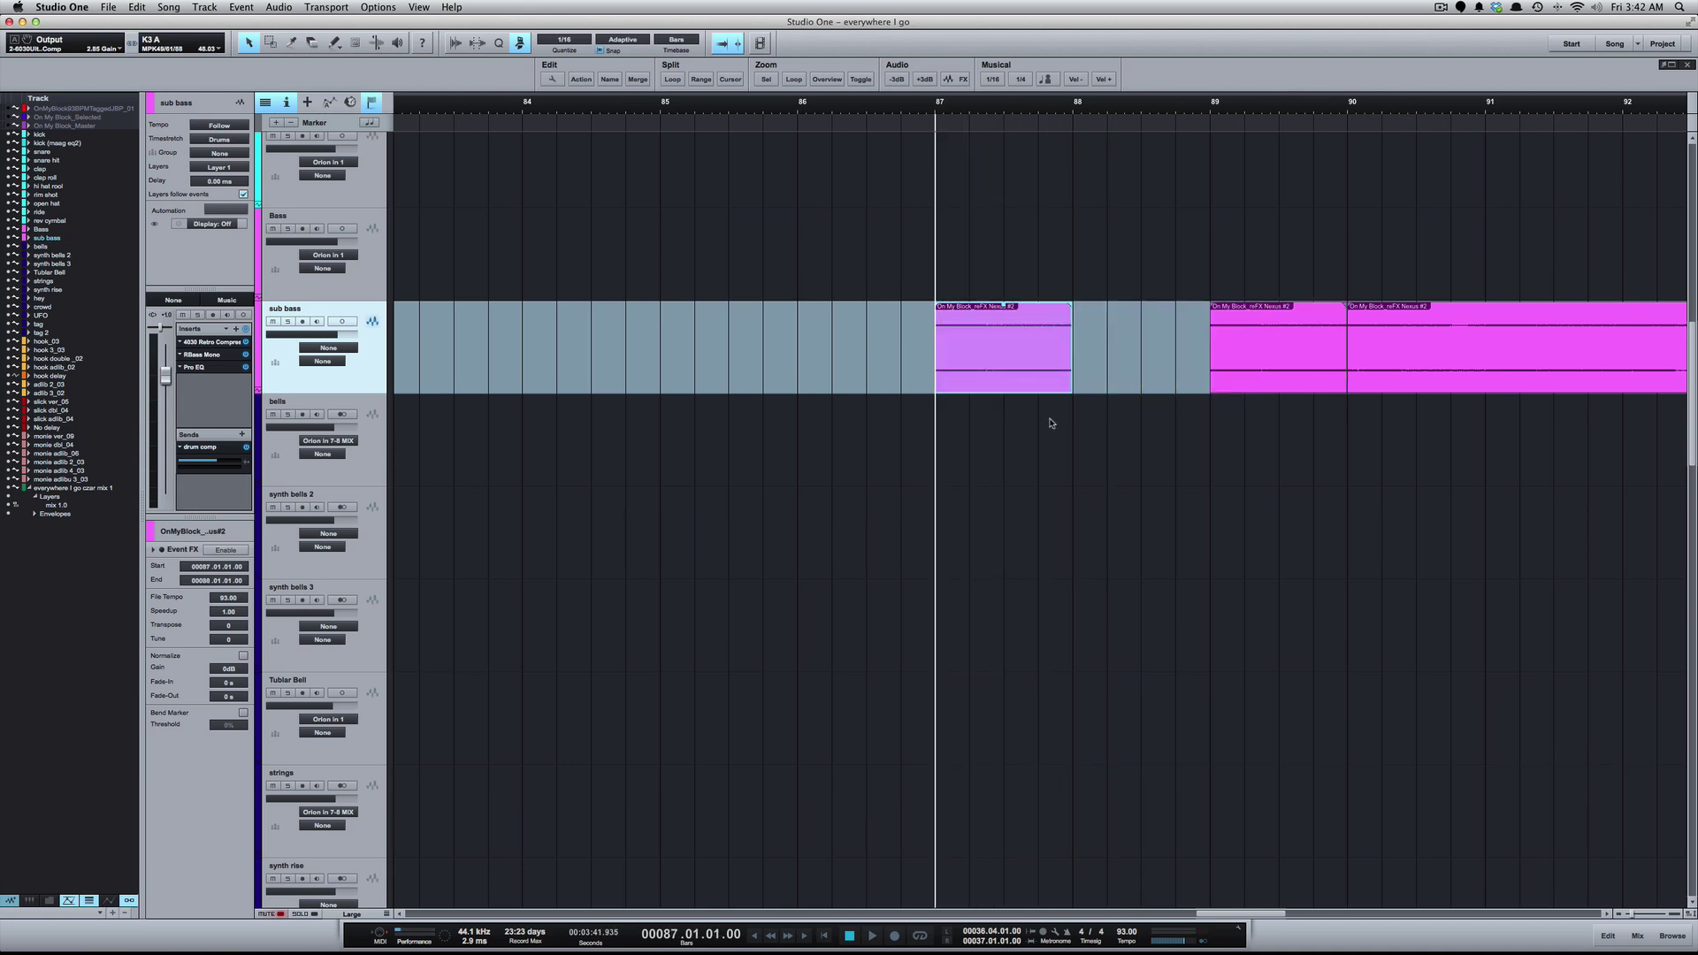
pyautogui.click(1123, 358)
pyautogui.click(1008, 353)
# Send the bar-87 clip to a new SampleOne and raise its PB Range from 2 to 24
pyautogui.rightClick(1008, 353)
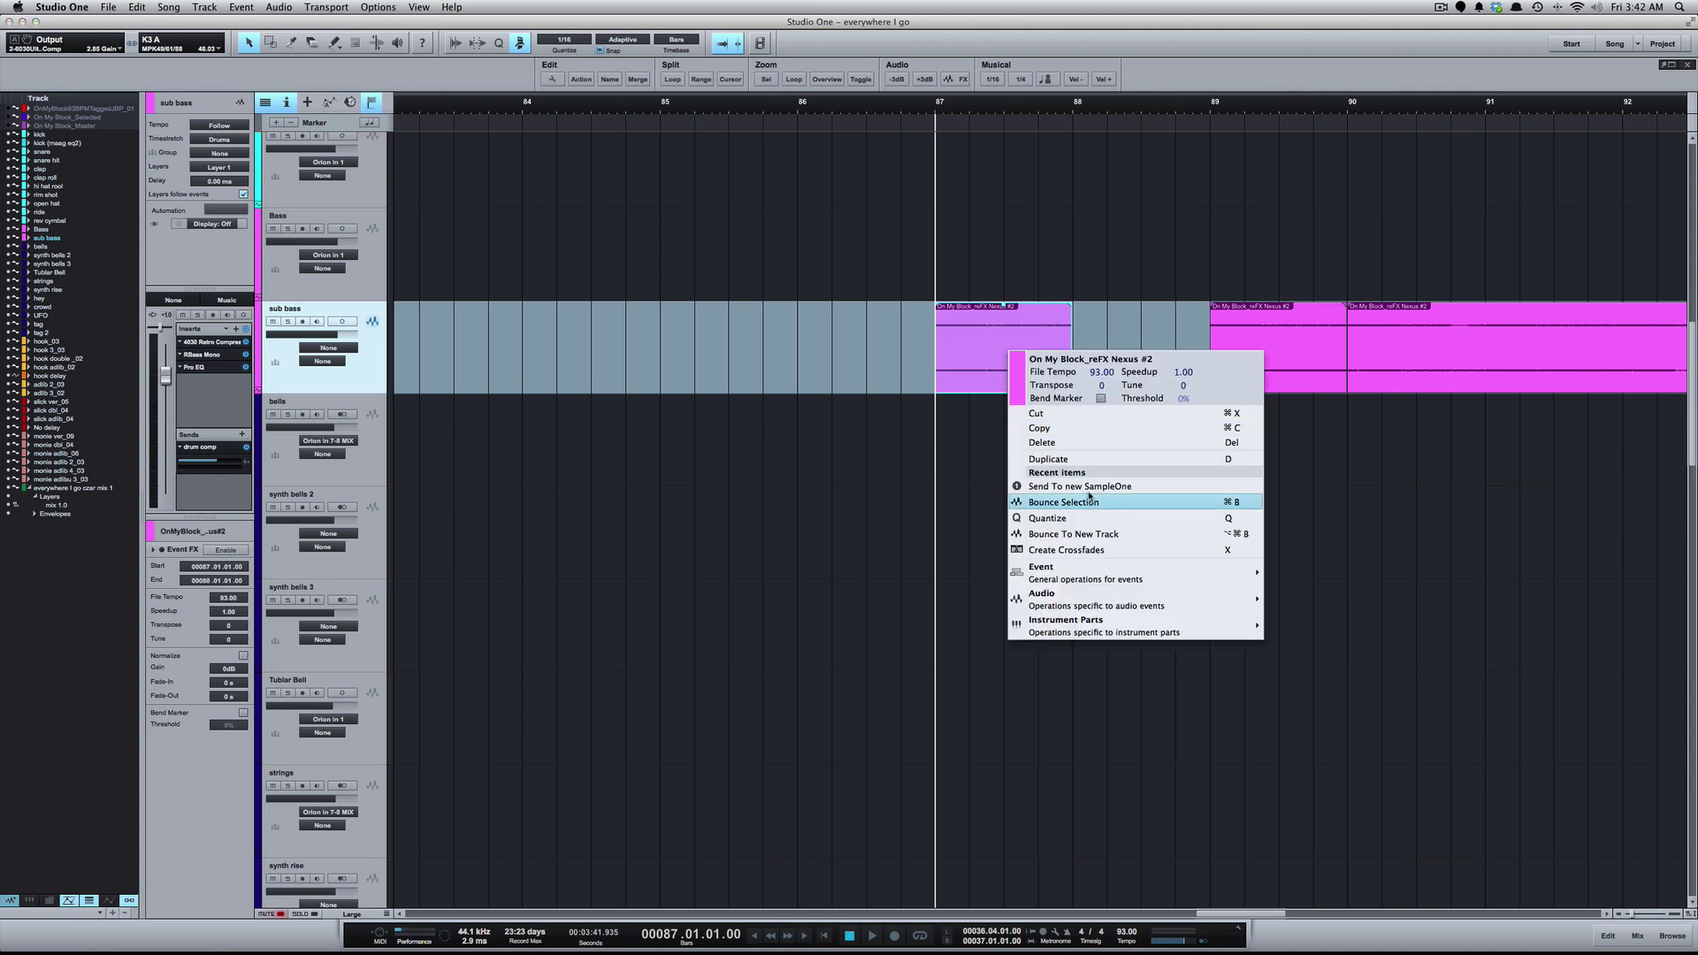
pyautogui.click(1088, 488)
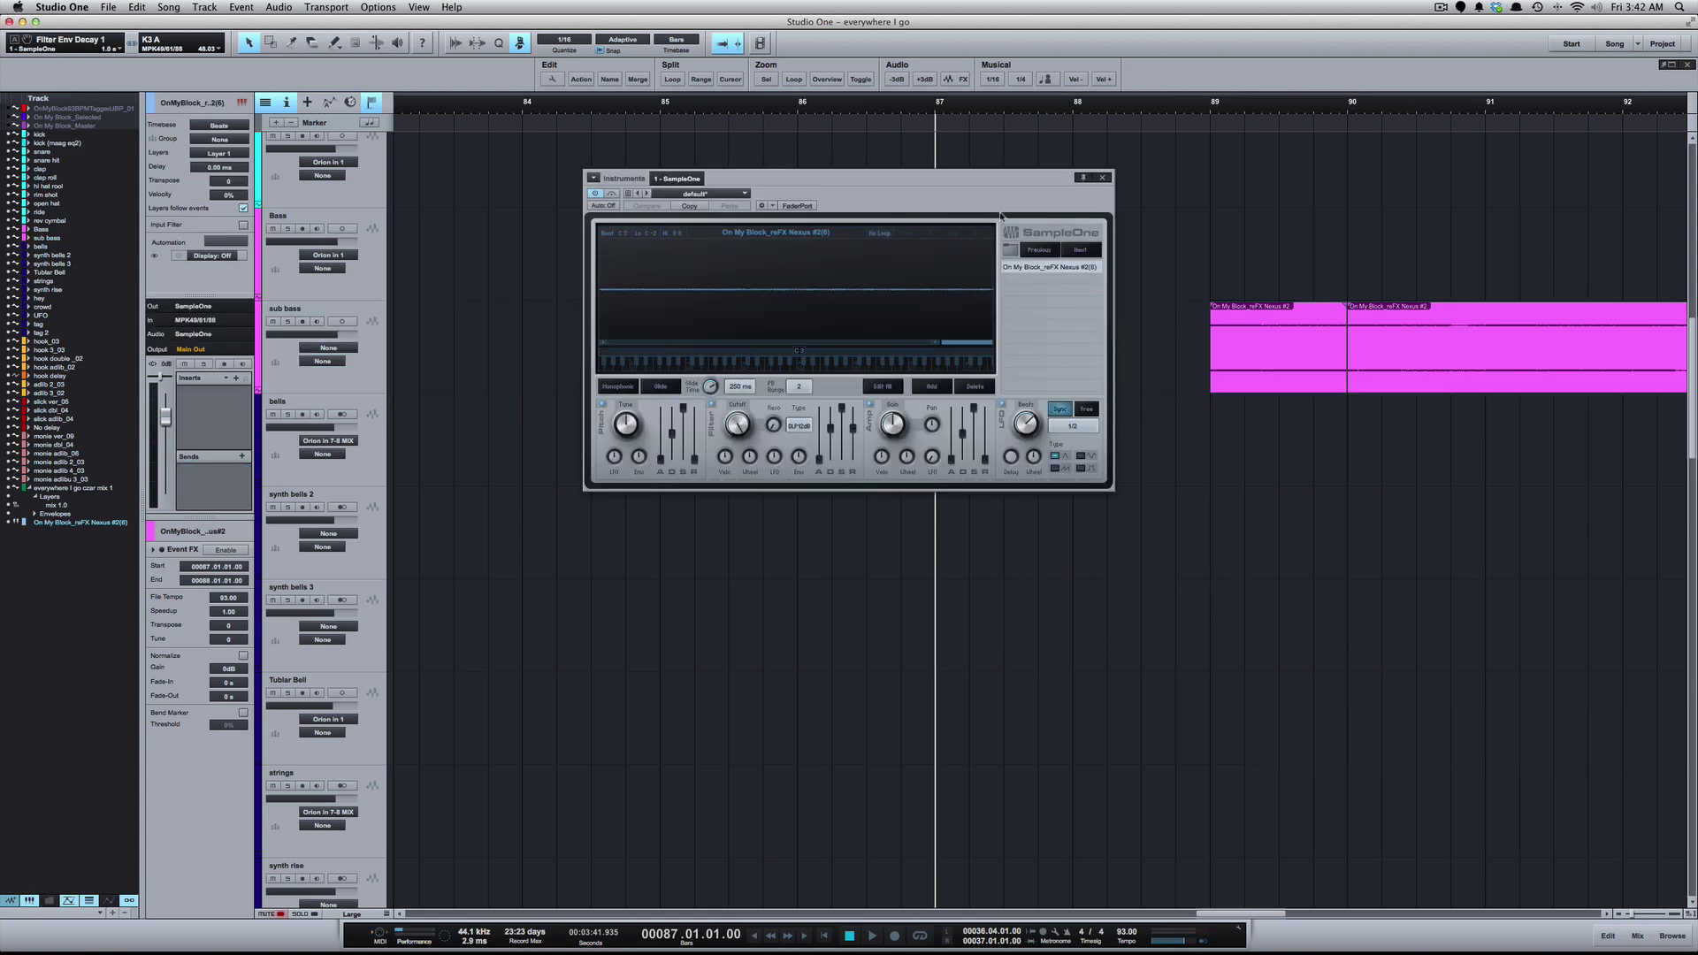
pyautogui.moveTo(1003, 220); pyautogui.dragTo(1156, 458)
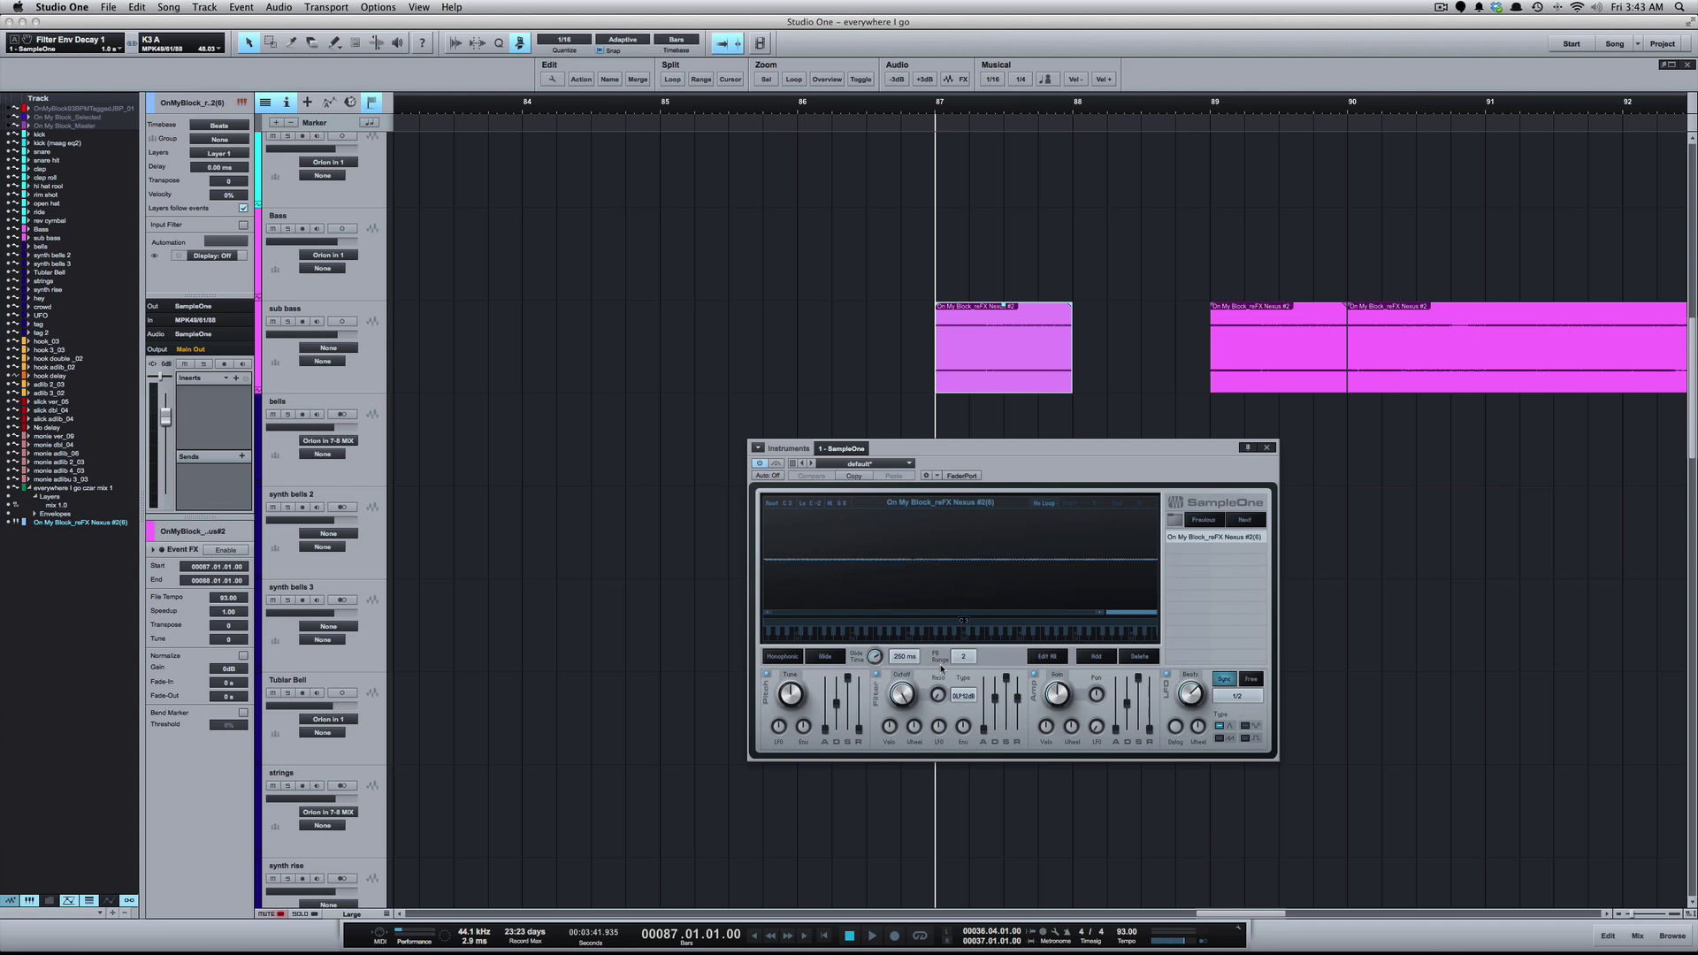
pyautogui.click(966, 658)
pyautogui.write('4')
pyautogui.press('Return')
pyautogui.moveTo(1071, 467); pyautogui.dragTo(1124, 455)
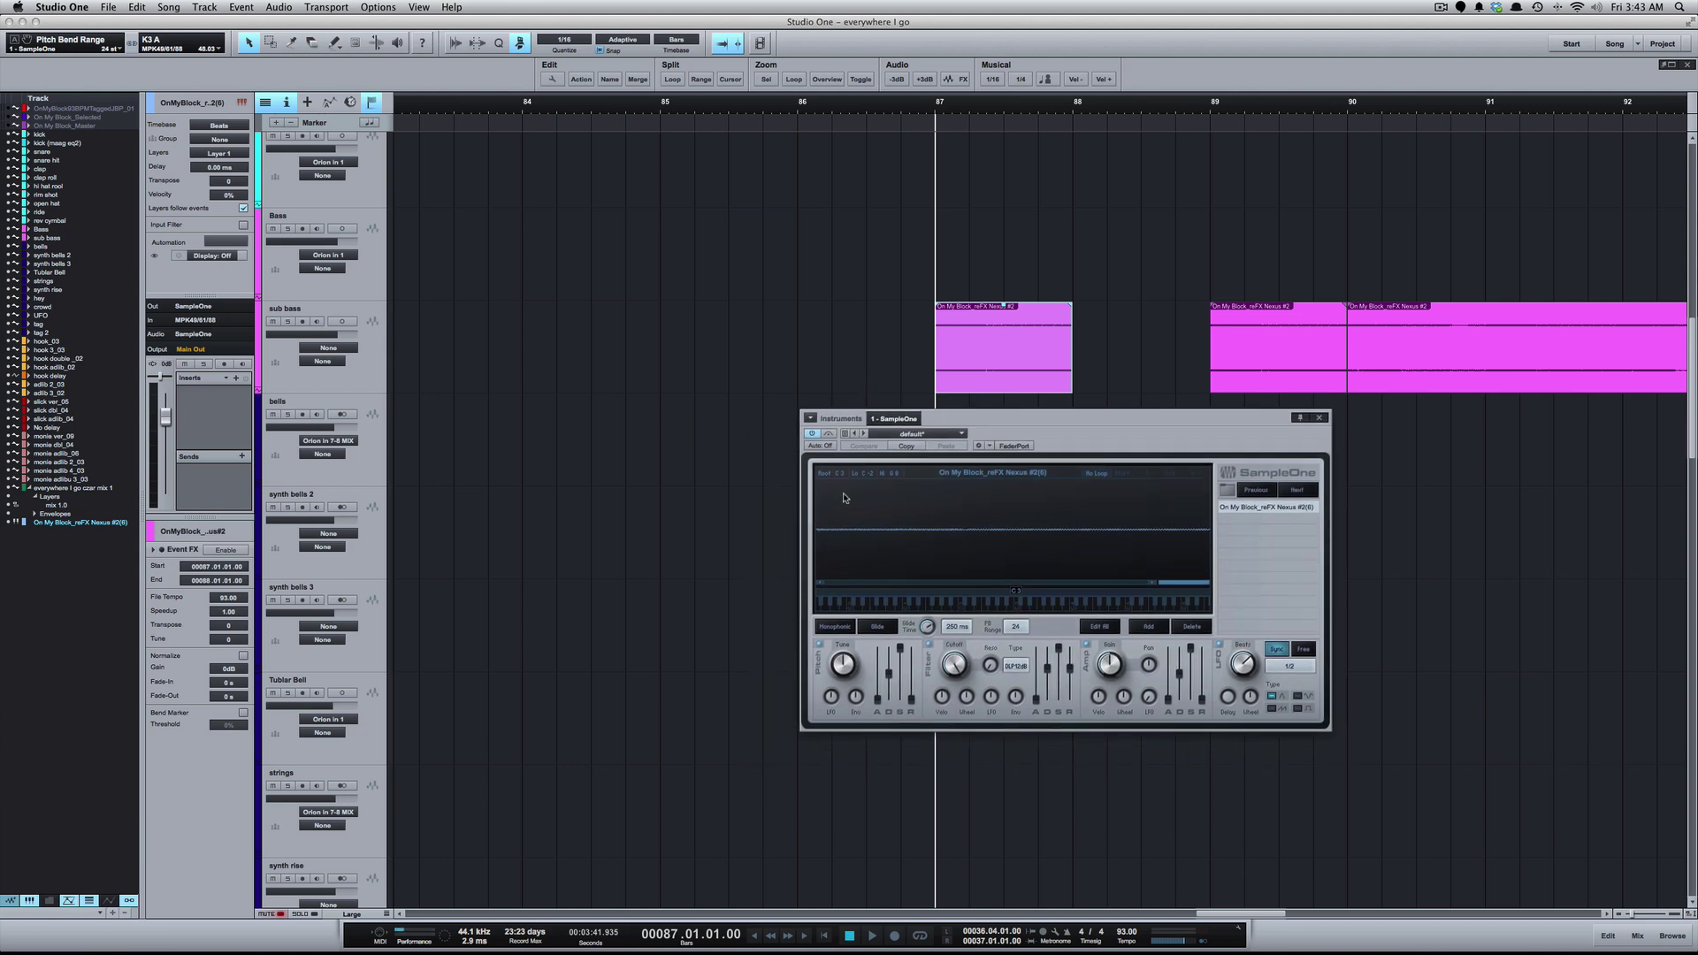
# Scroll the track list back up to bring the On My Block_reFX Nexus #2(6) track near sub bass
pyautogui.scroll(-5, 669, 585)
pyautogui.scroll(-10, 667, 582)
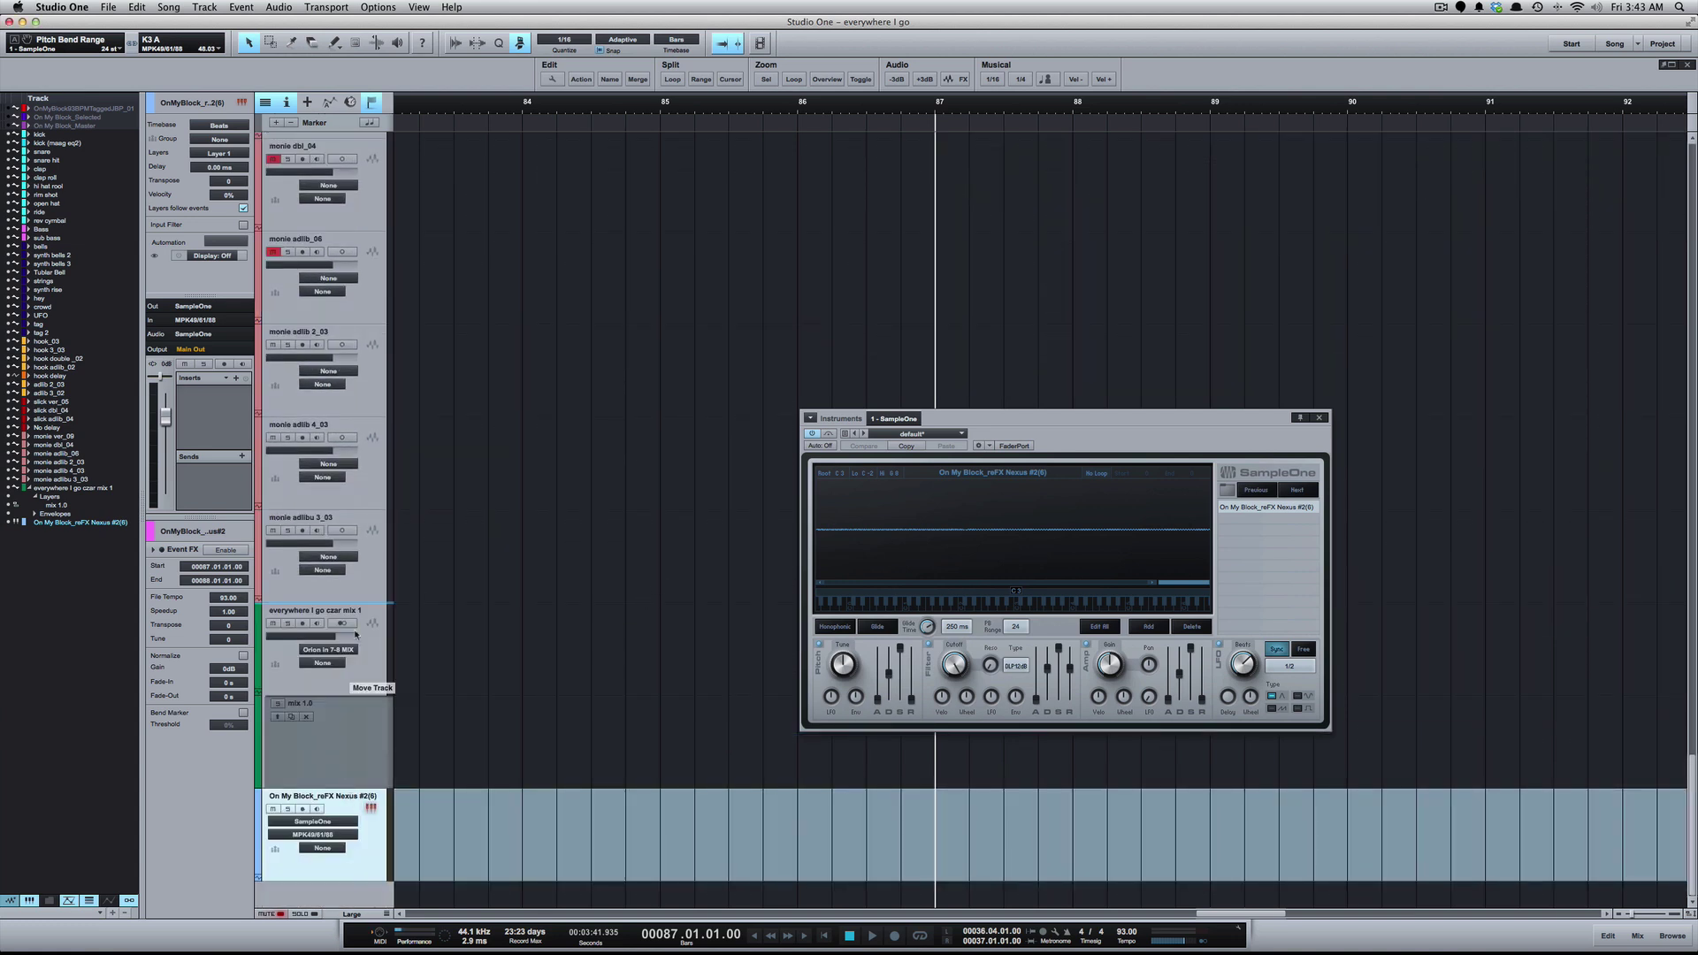
pyautogui.scroll(3, 308, 156)
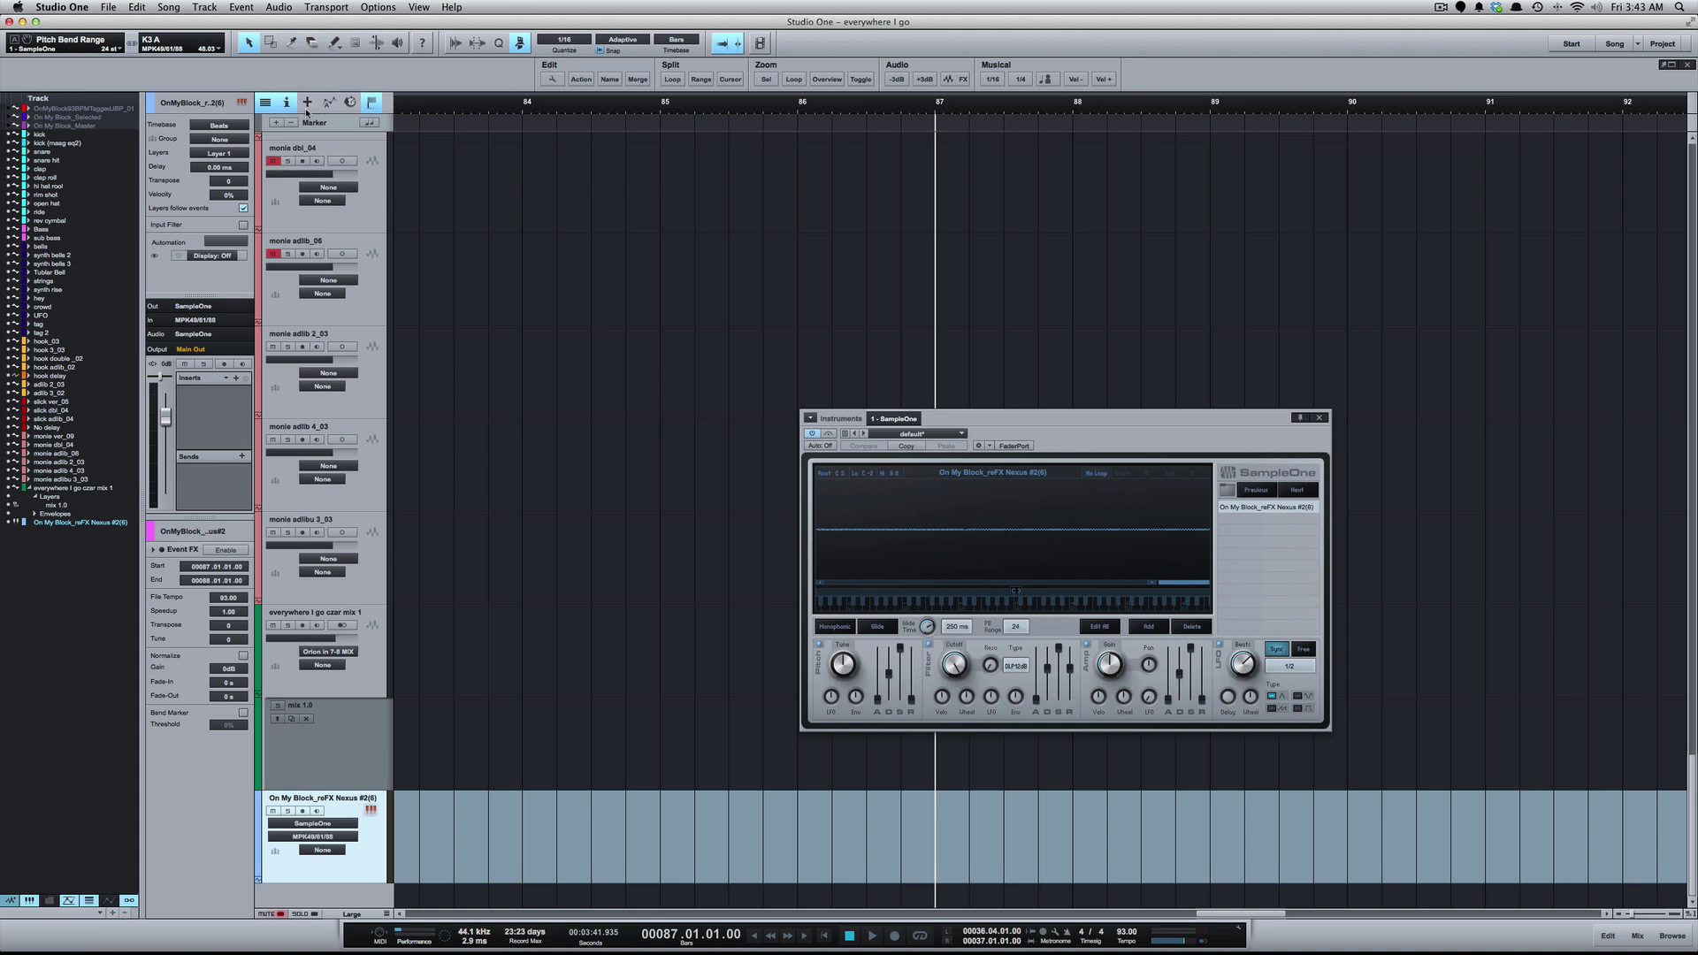
pyautogui.scroll(5, 307, 94)
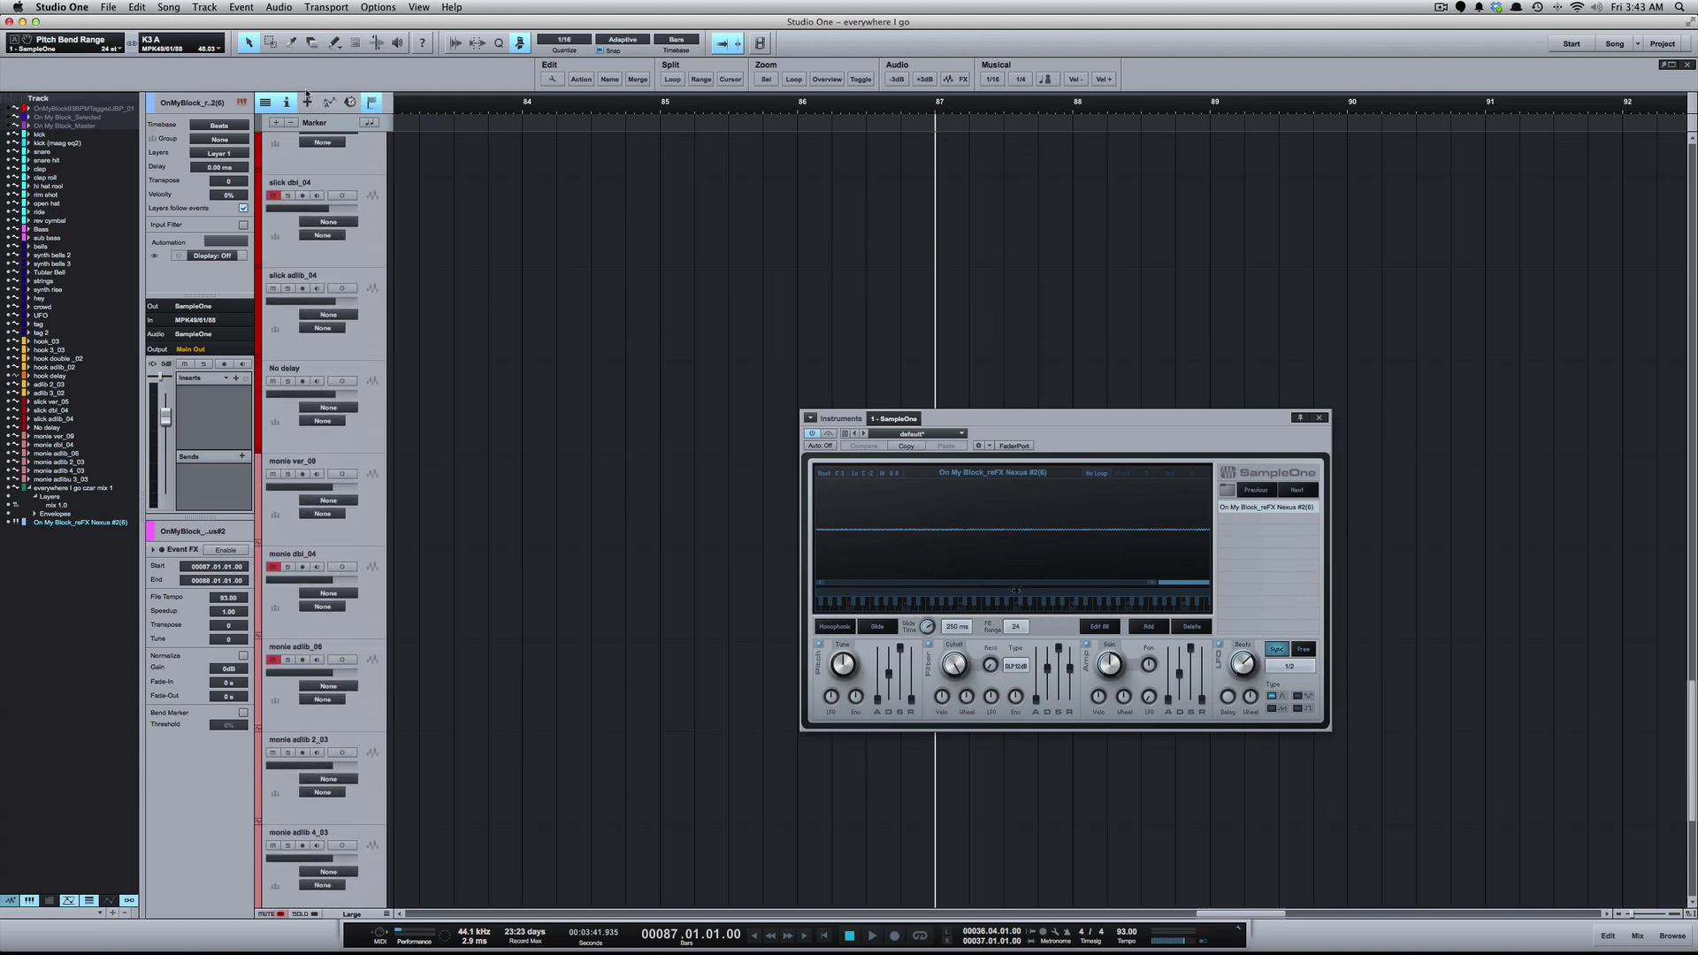
pyautogui.scroll(5, 306, 94)
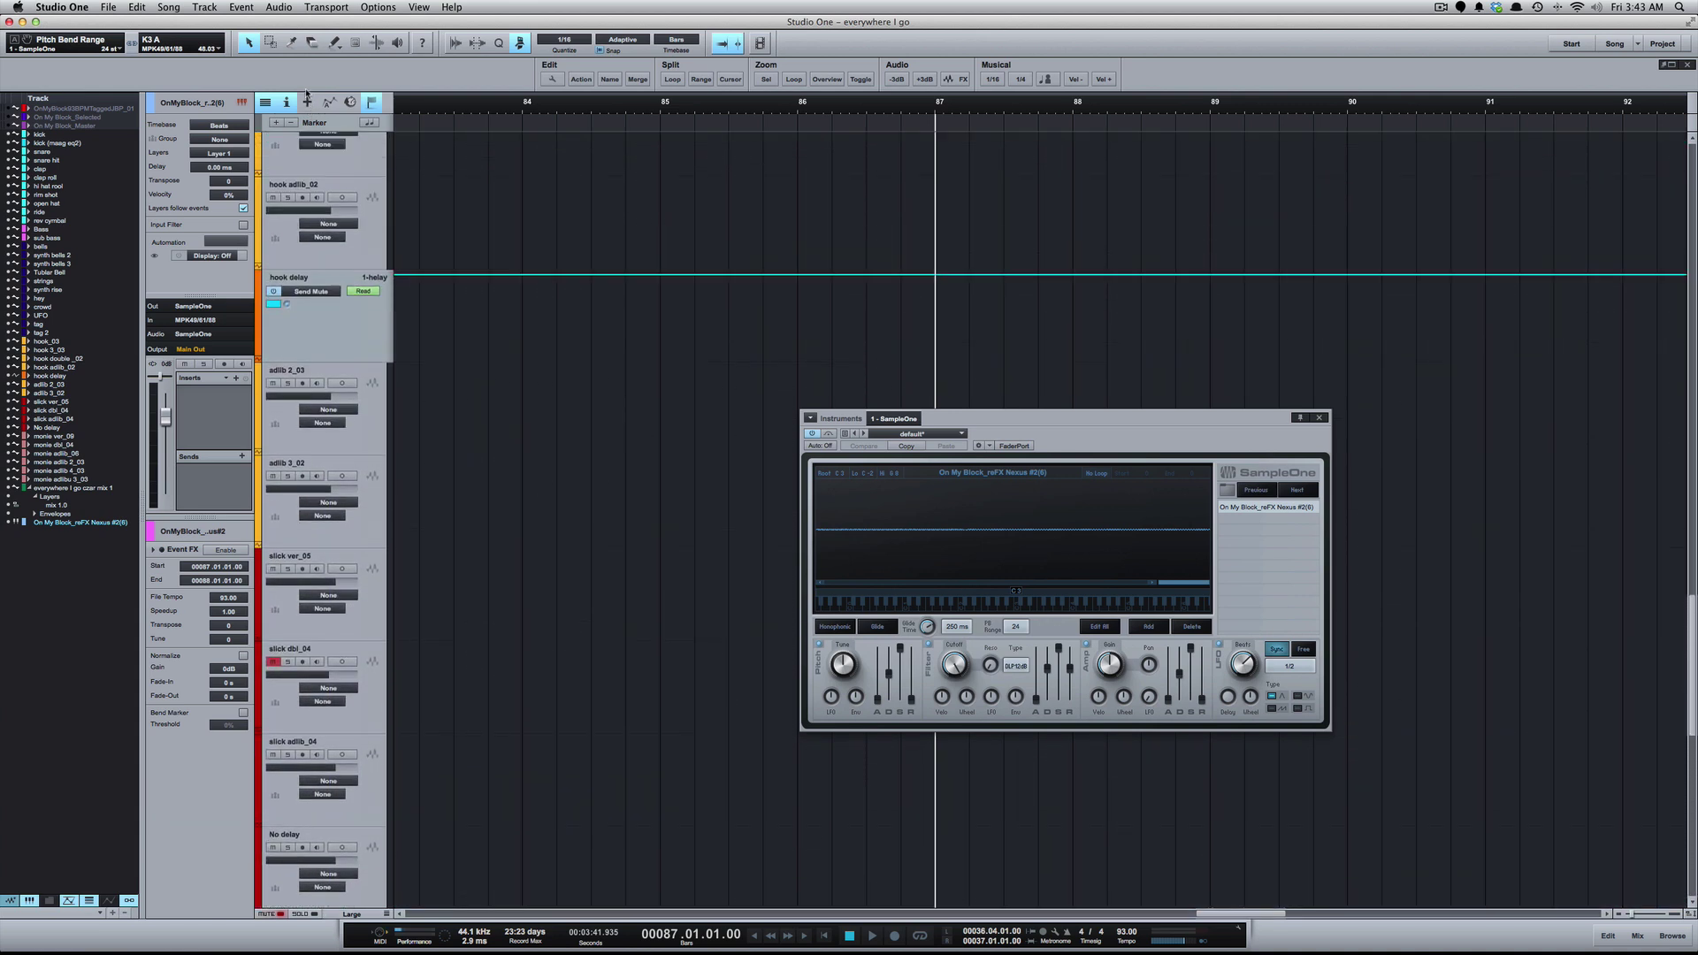
pyautogui.scroll(5, 307, 94)
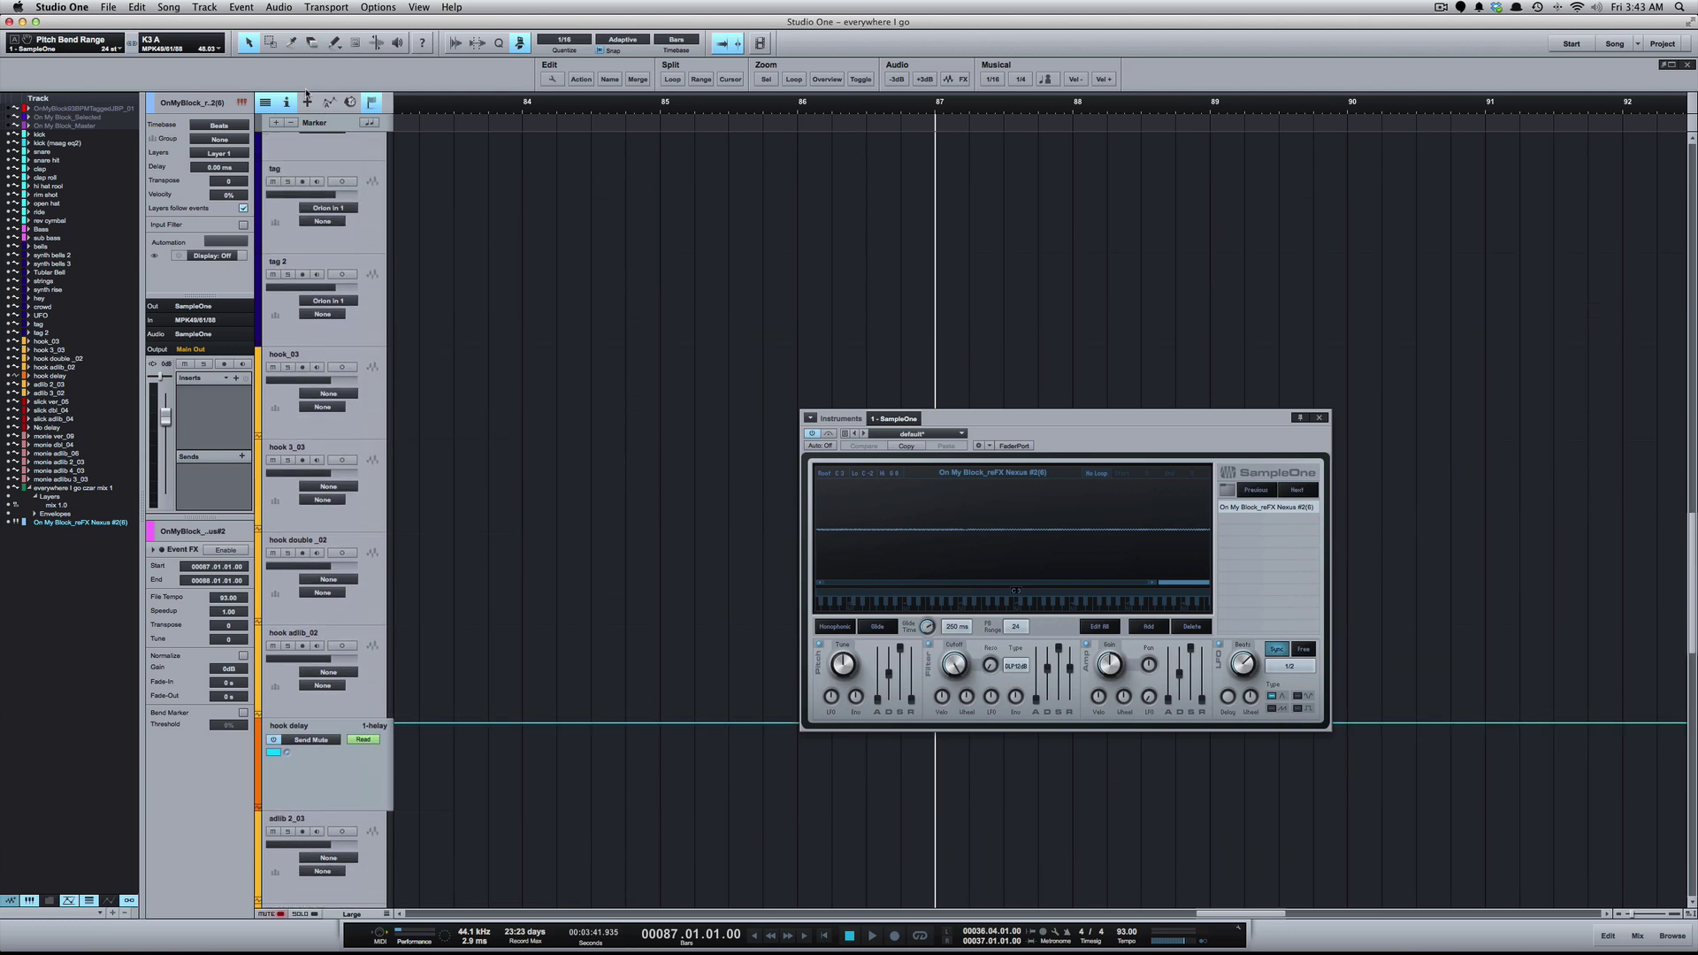
pyautogui.scroll(5, 307, 94)
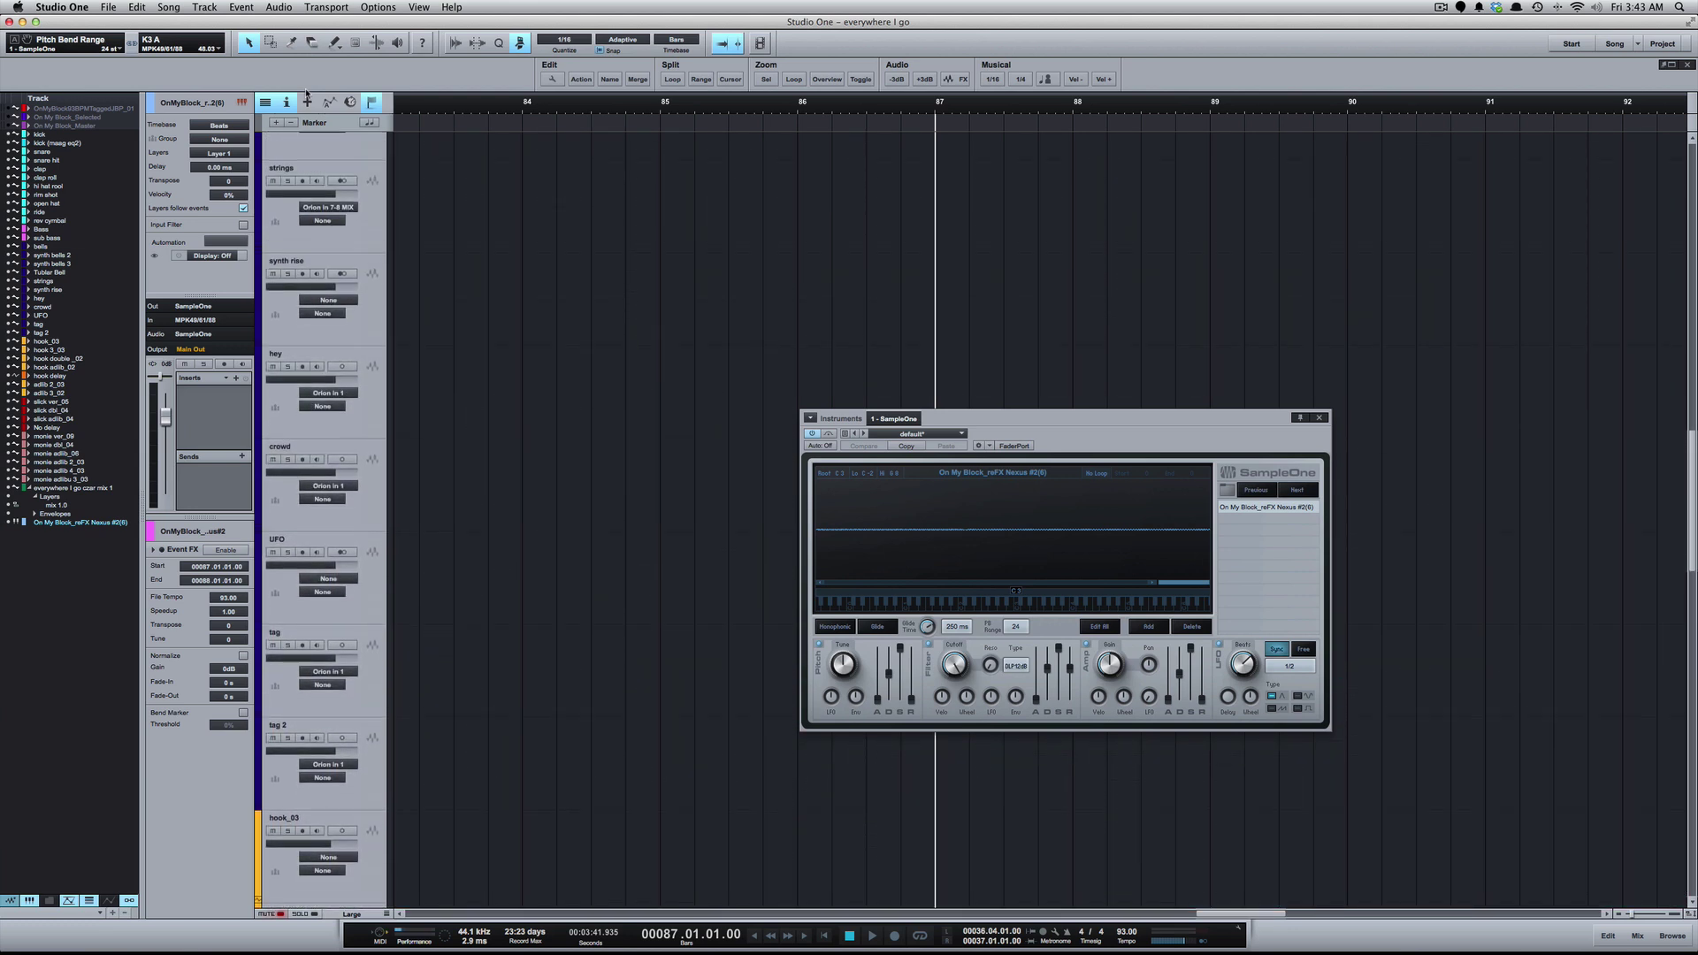
pyautogui.scroll(3, 305, 104)
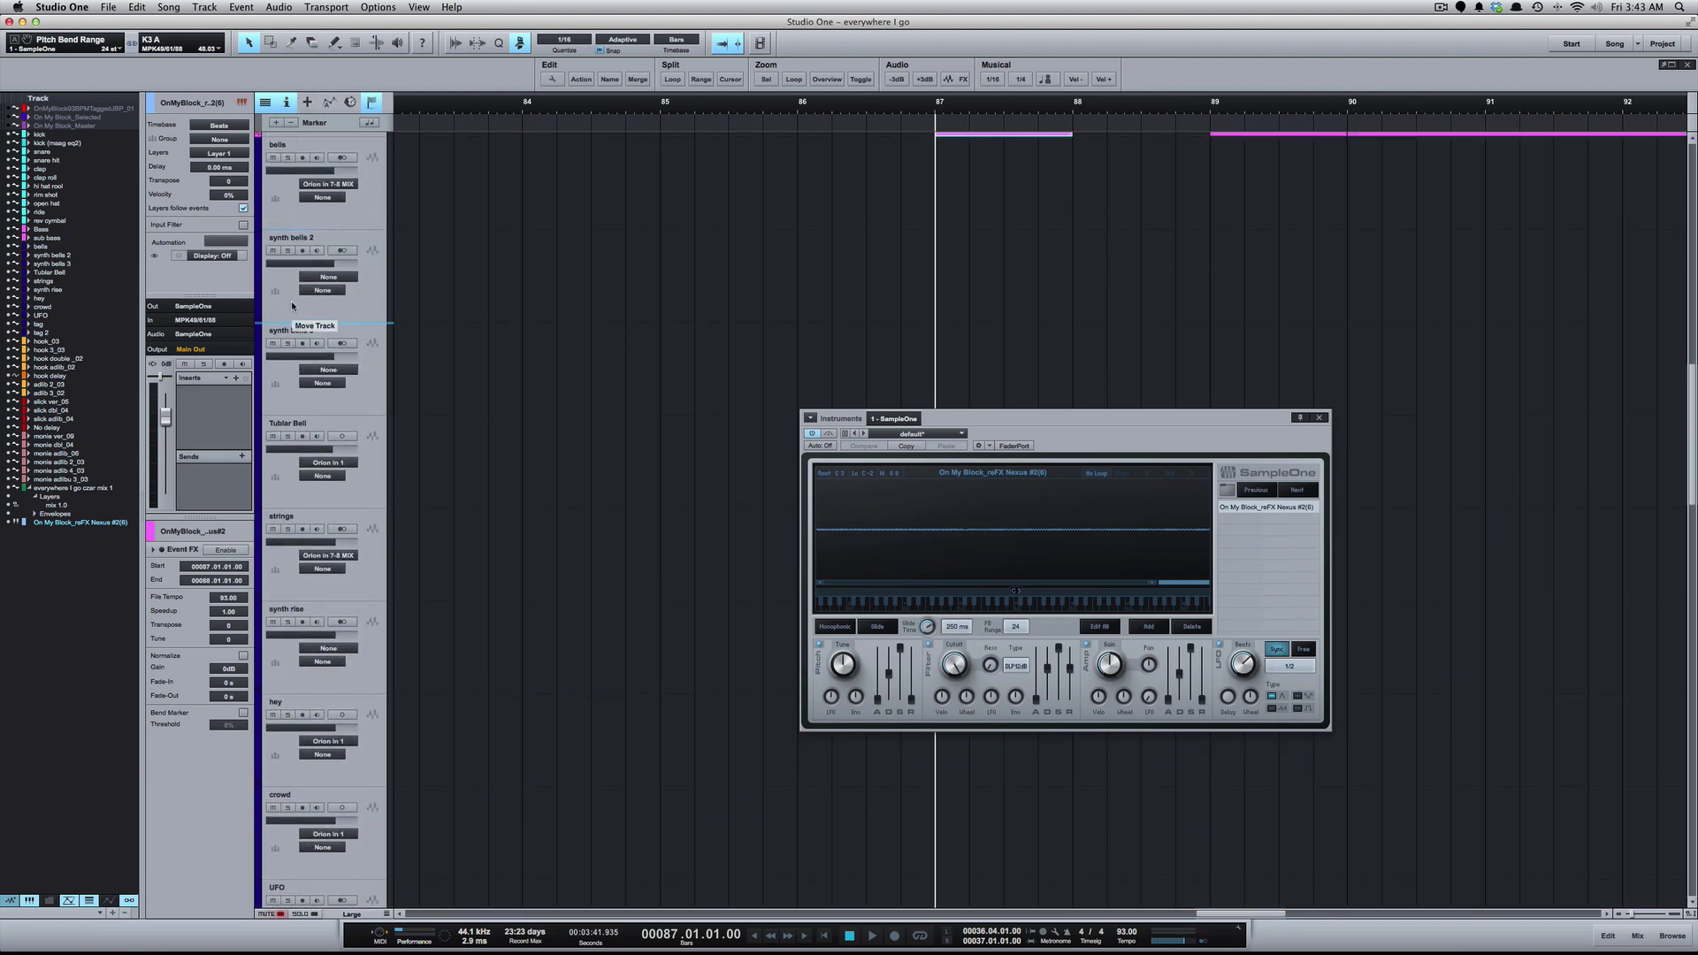
pyautogui.scroll(2, 305, 103)
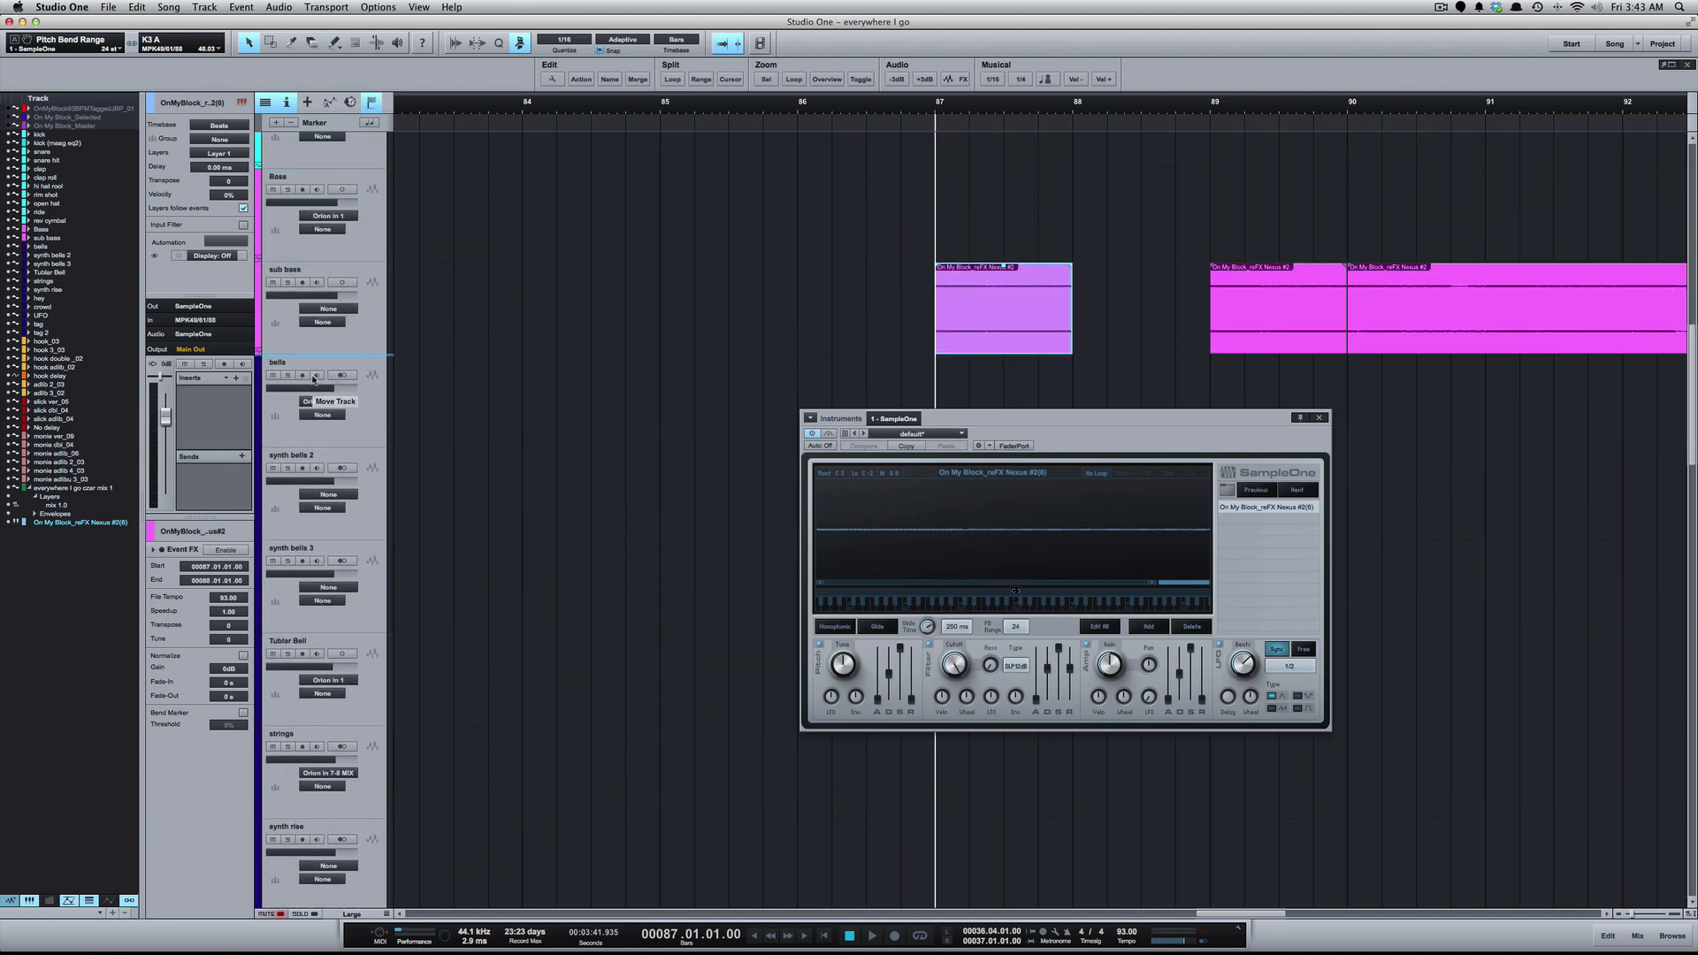
# Drop the Nexus track below sub bass, move the SampleOne window aside and audition C3
pyautogui.moveTo(313, 379); pyautogui.dragTo(313, 380)
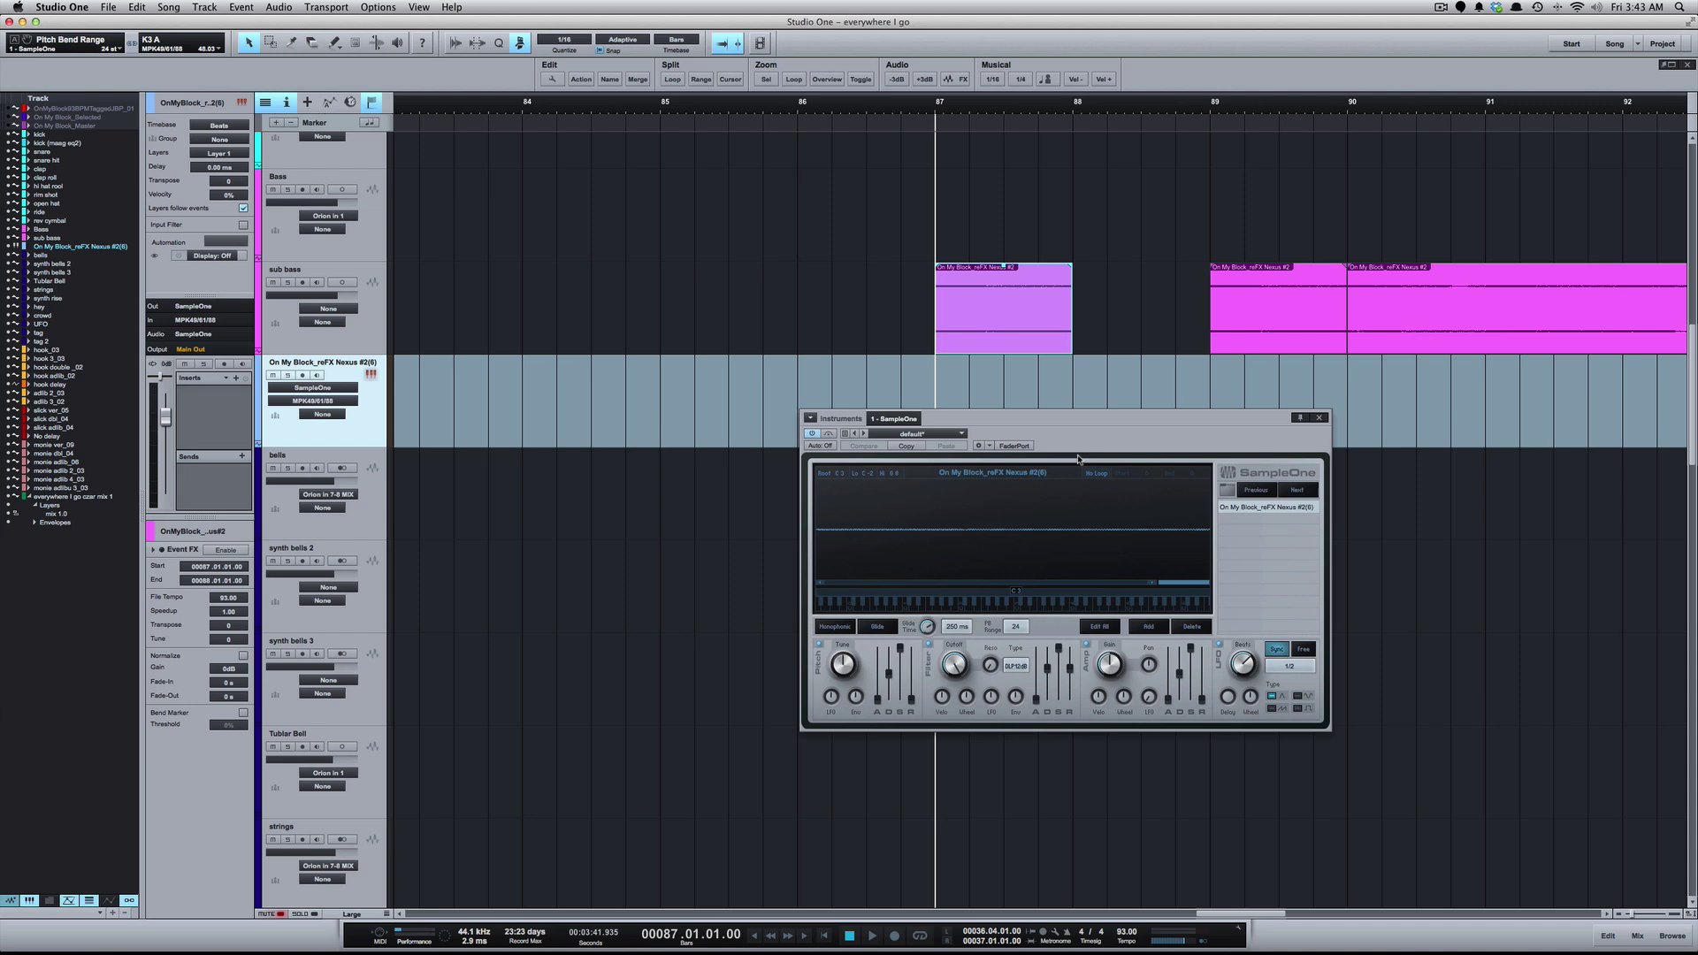
pyautogui.moveTo(1085, 437); pyautogui.dragTo(1199, 519)
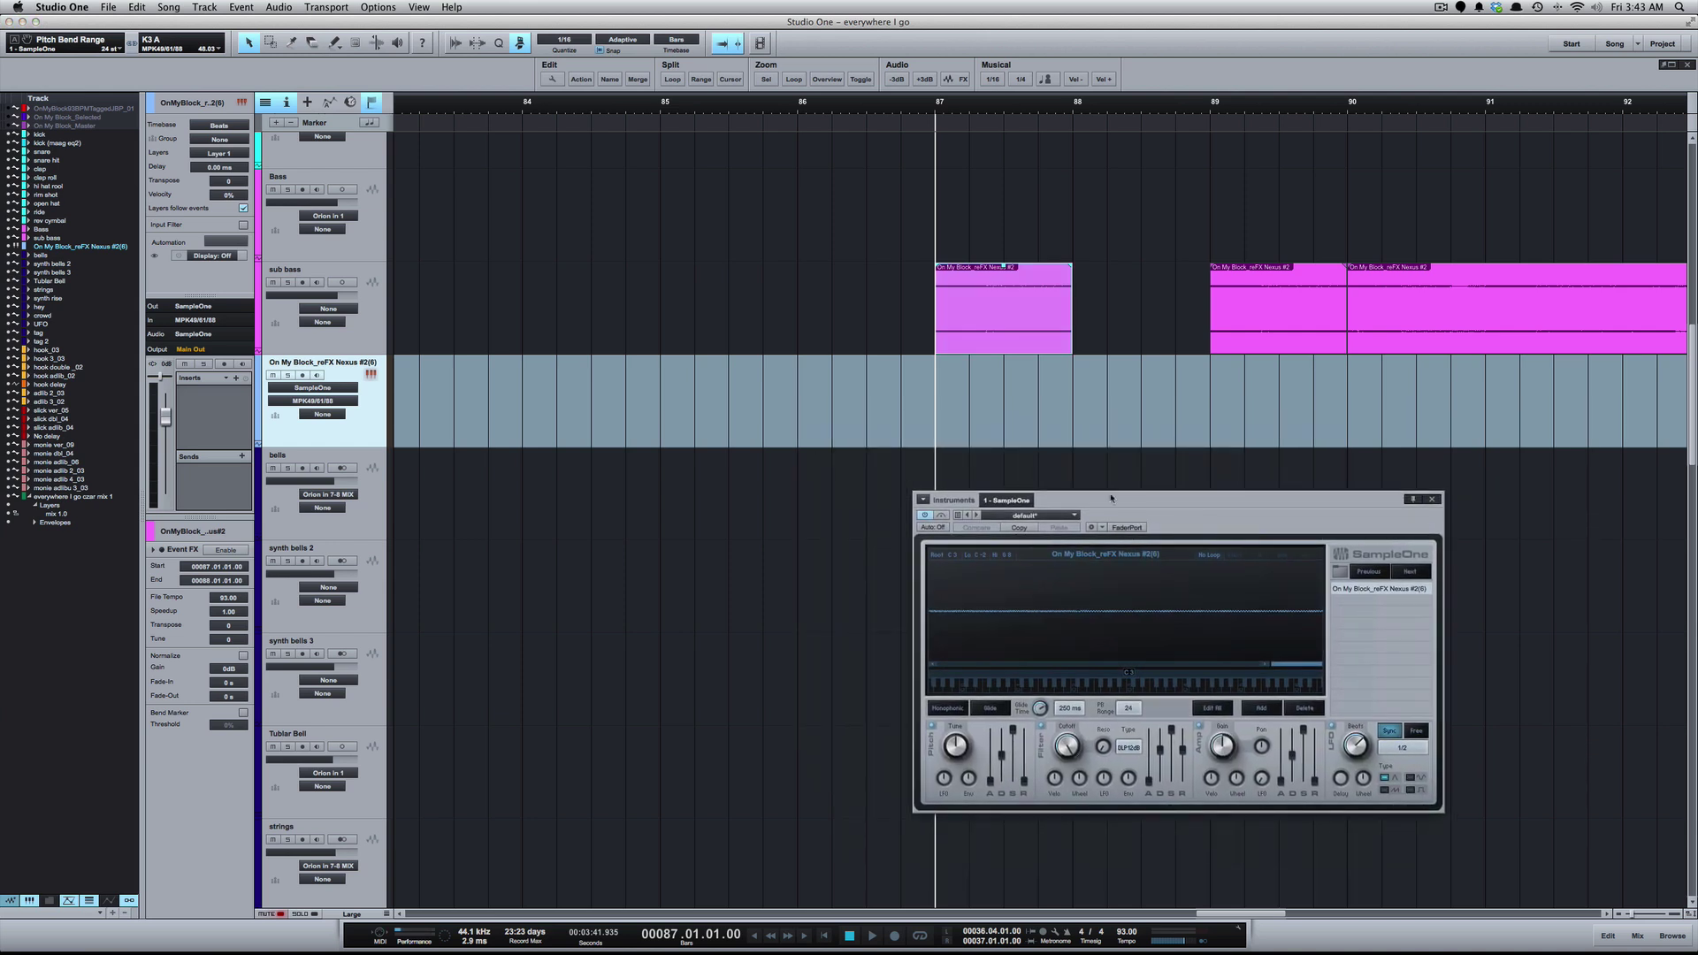
pyautogui.moveTo(1076, 515); pyautogui.dragTo(1078, 473)
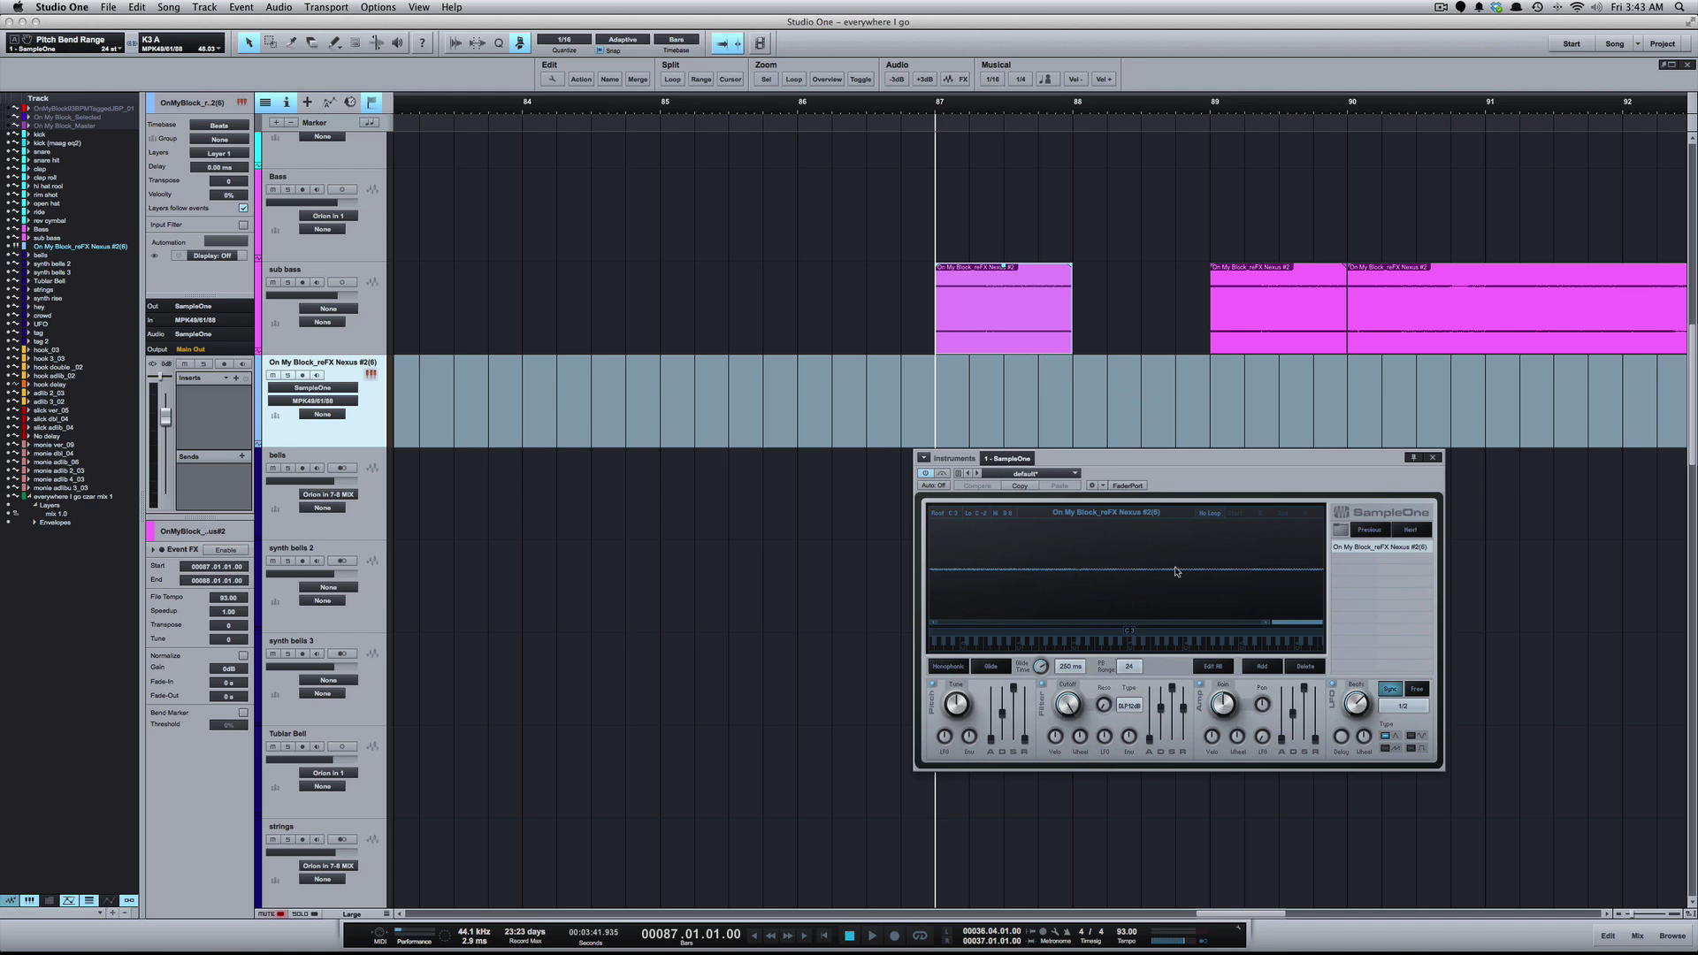
pyautogui.click(1131, 653)
pyautogui.moveTo(1194, 464); pyautogui.dragTo(1199, 473)
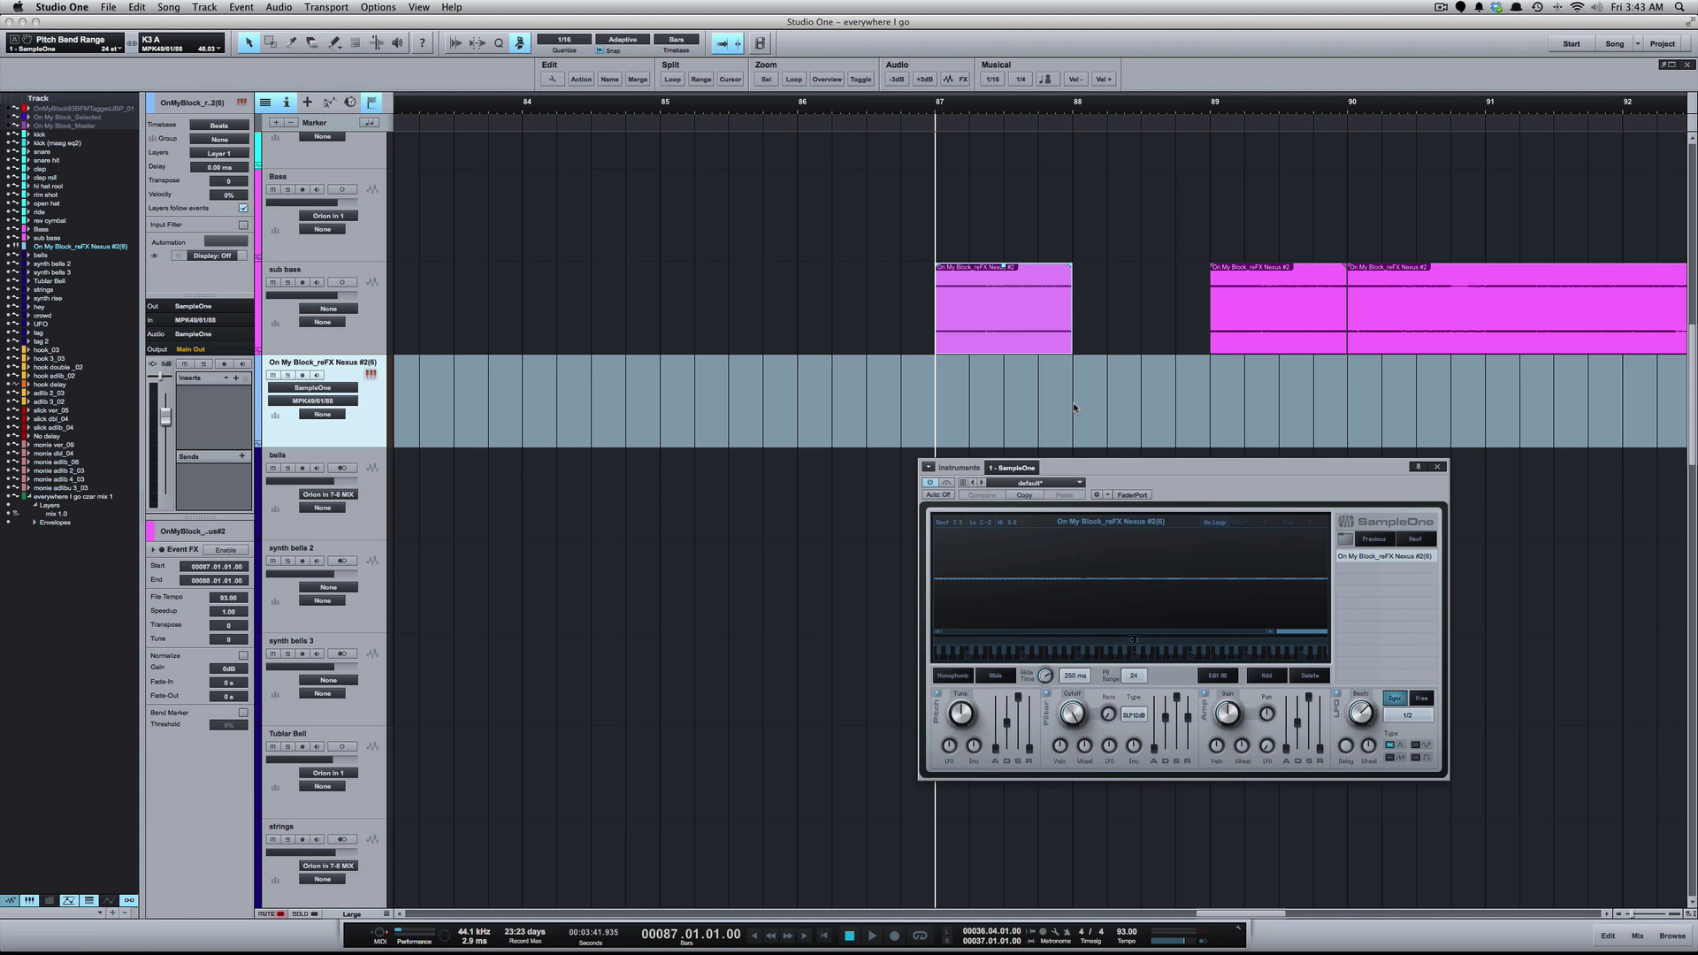
# Create an event over bars 87–88 on the Nexus track and open it in the note editor
pyautogui.moveTo(1073, 408); pyautogui.dragTo(936, 408)
pyautogui.doubleClick(1012, 408)
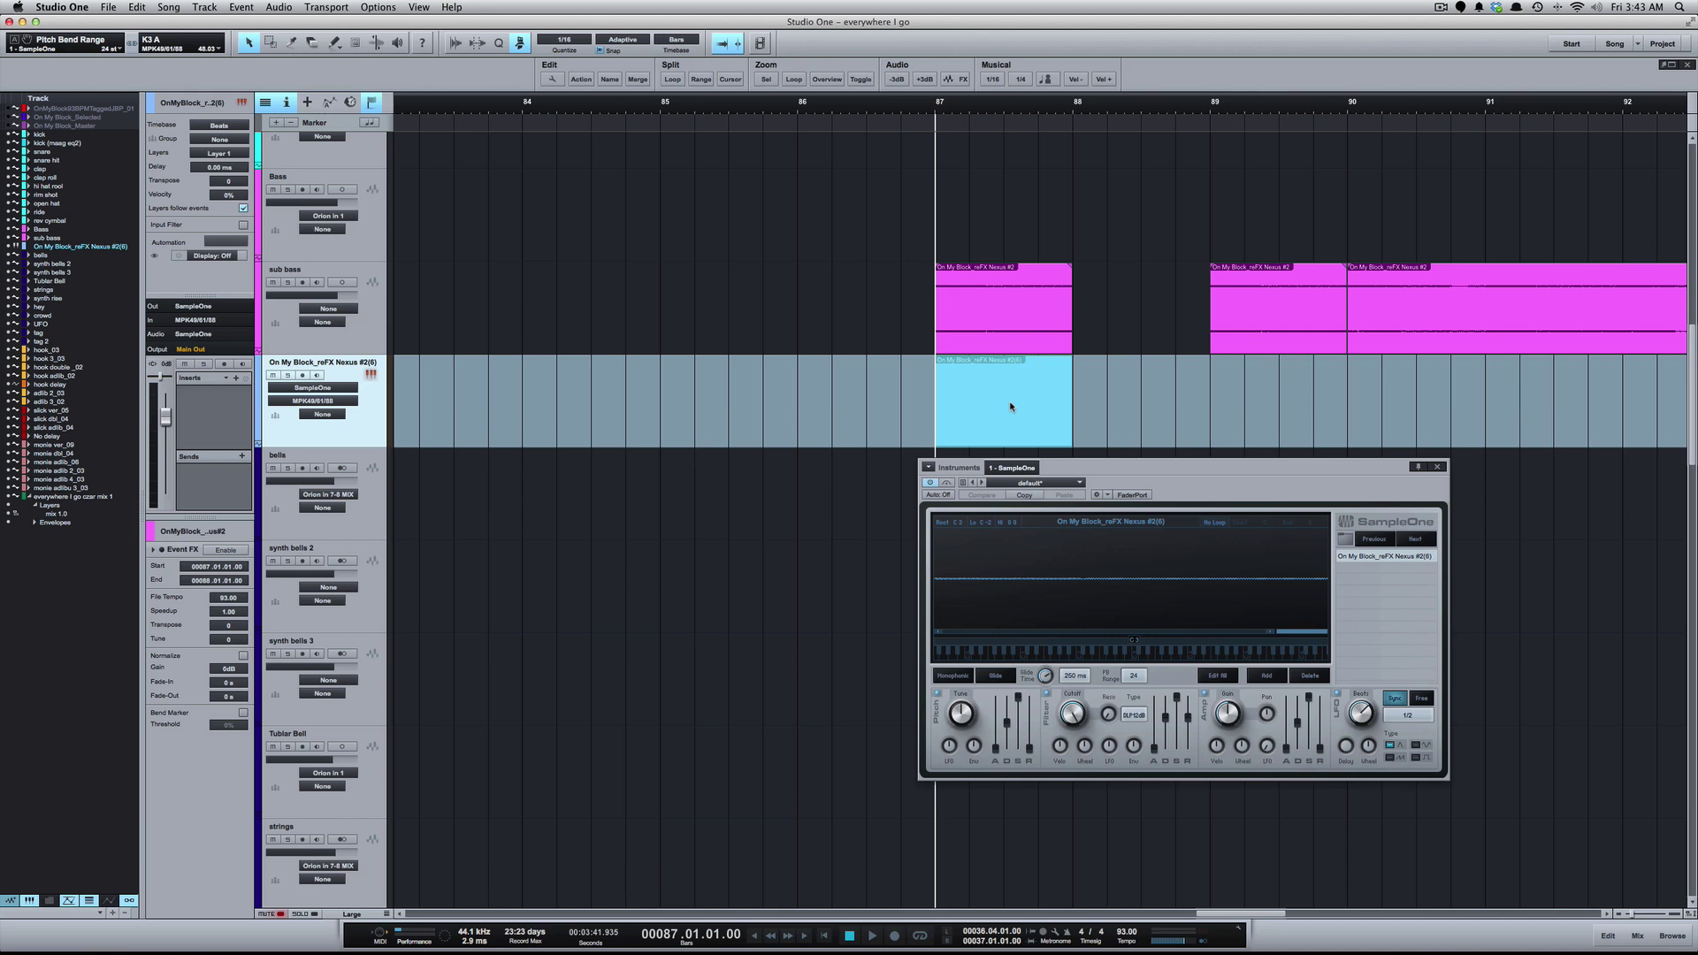
pyautogui.doubleClick(1009, 405)
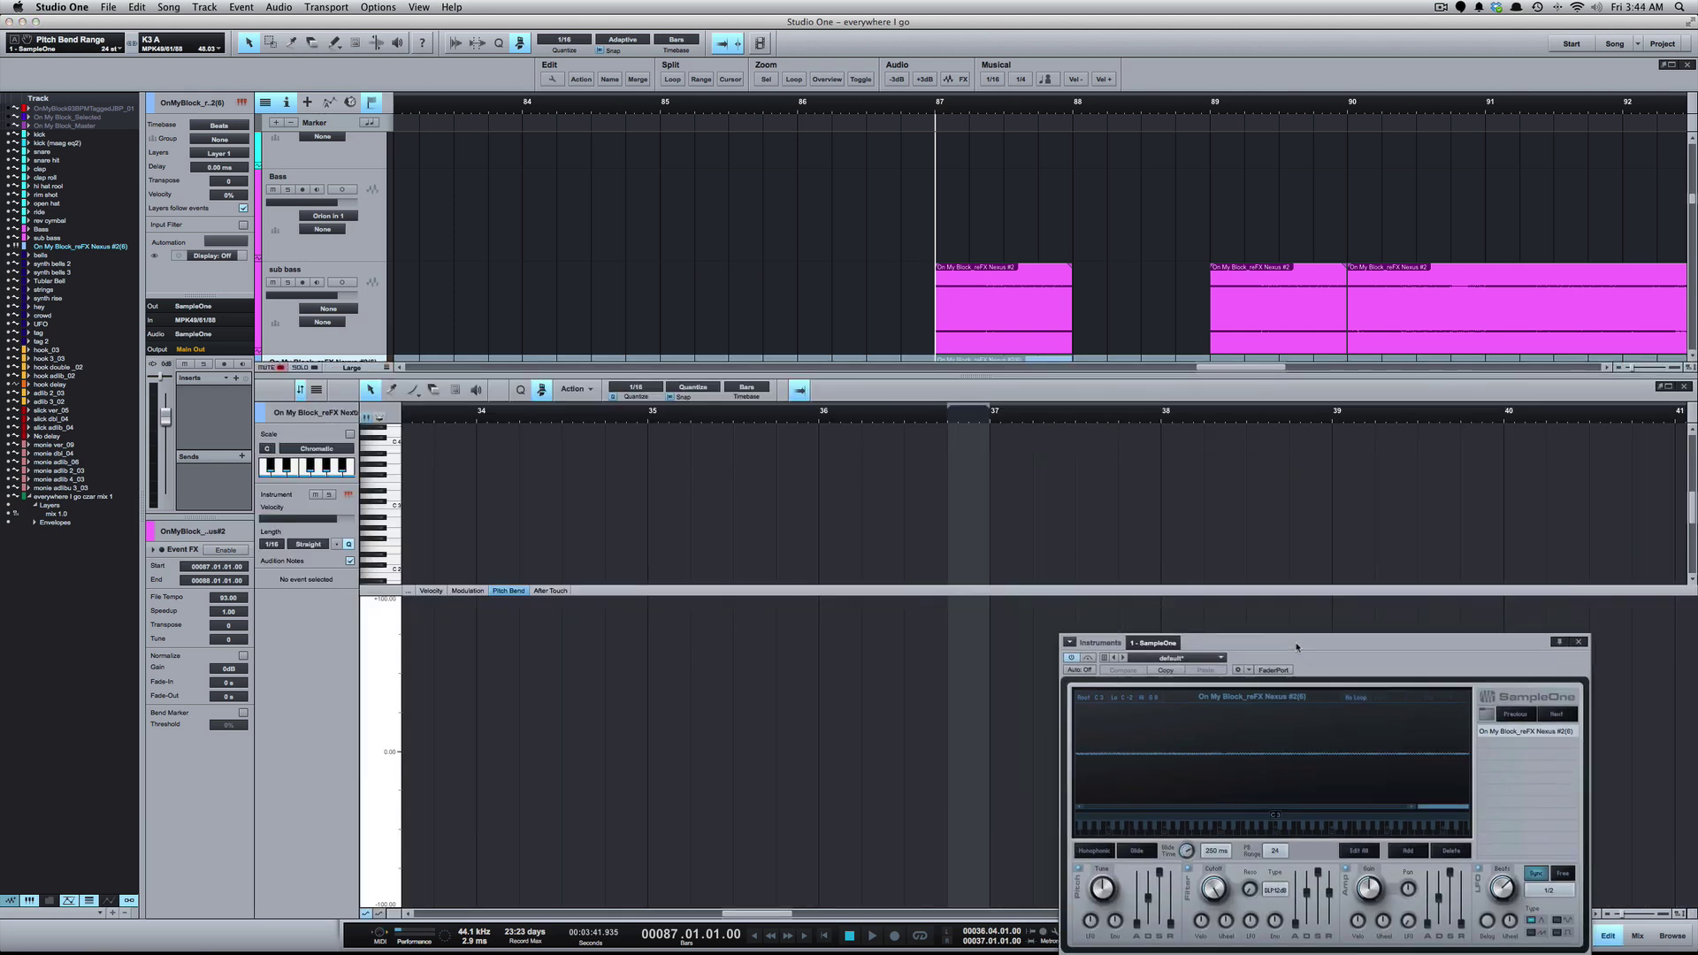
pyautogui.scroll(-2, 1116, 275)
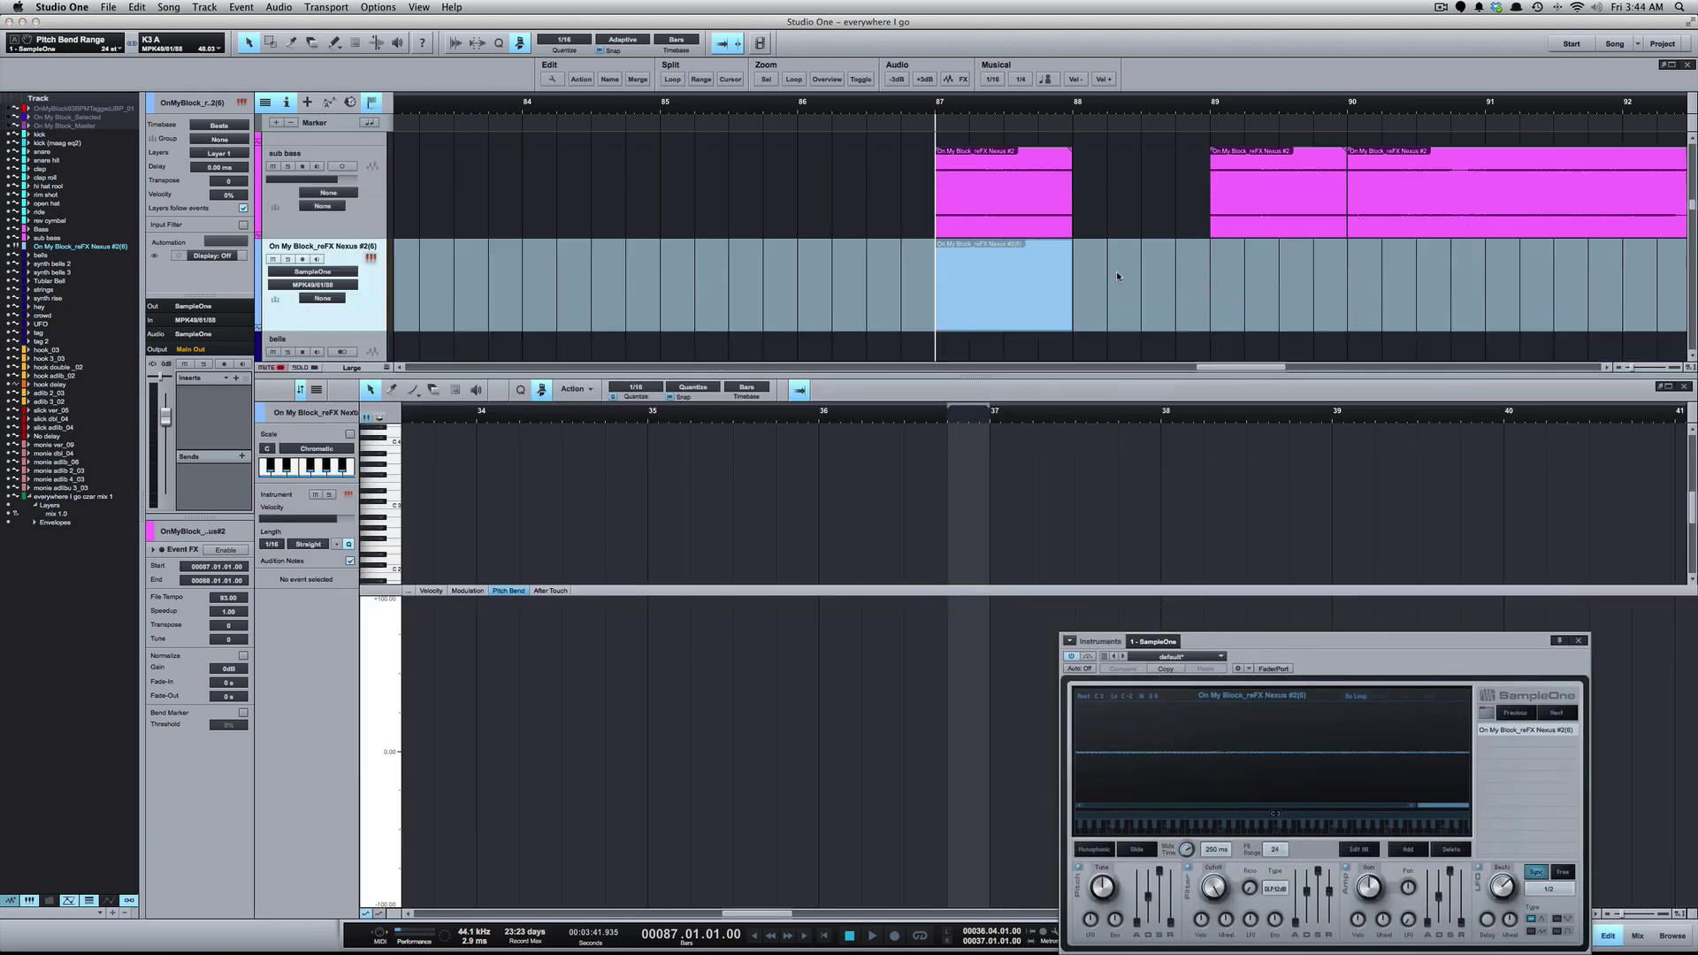
pyautogui.scroll(-1, 1115, 271)
pyautogui.doubleClick(1035, 256)
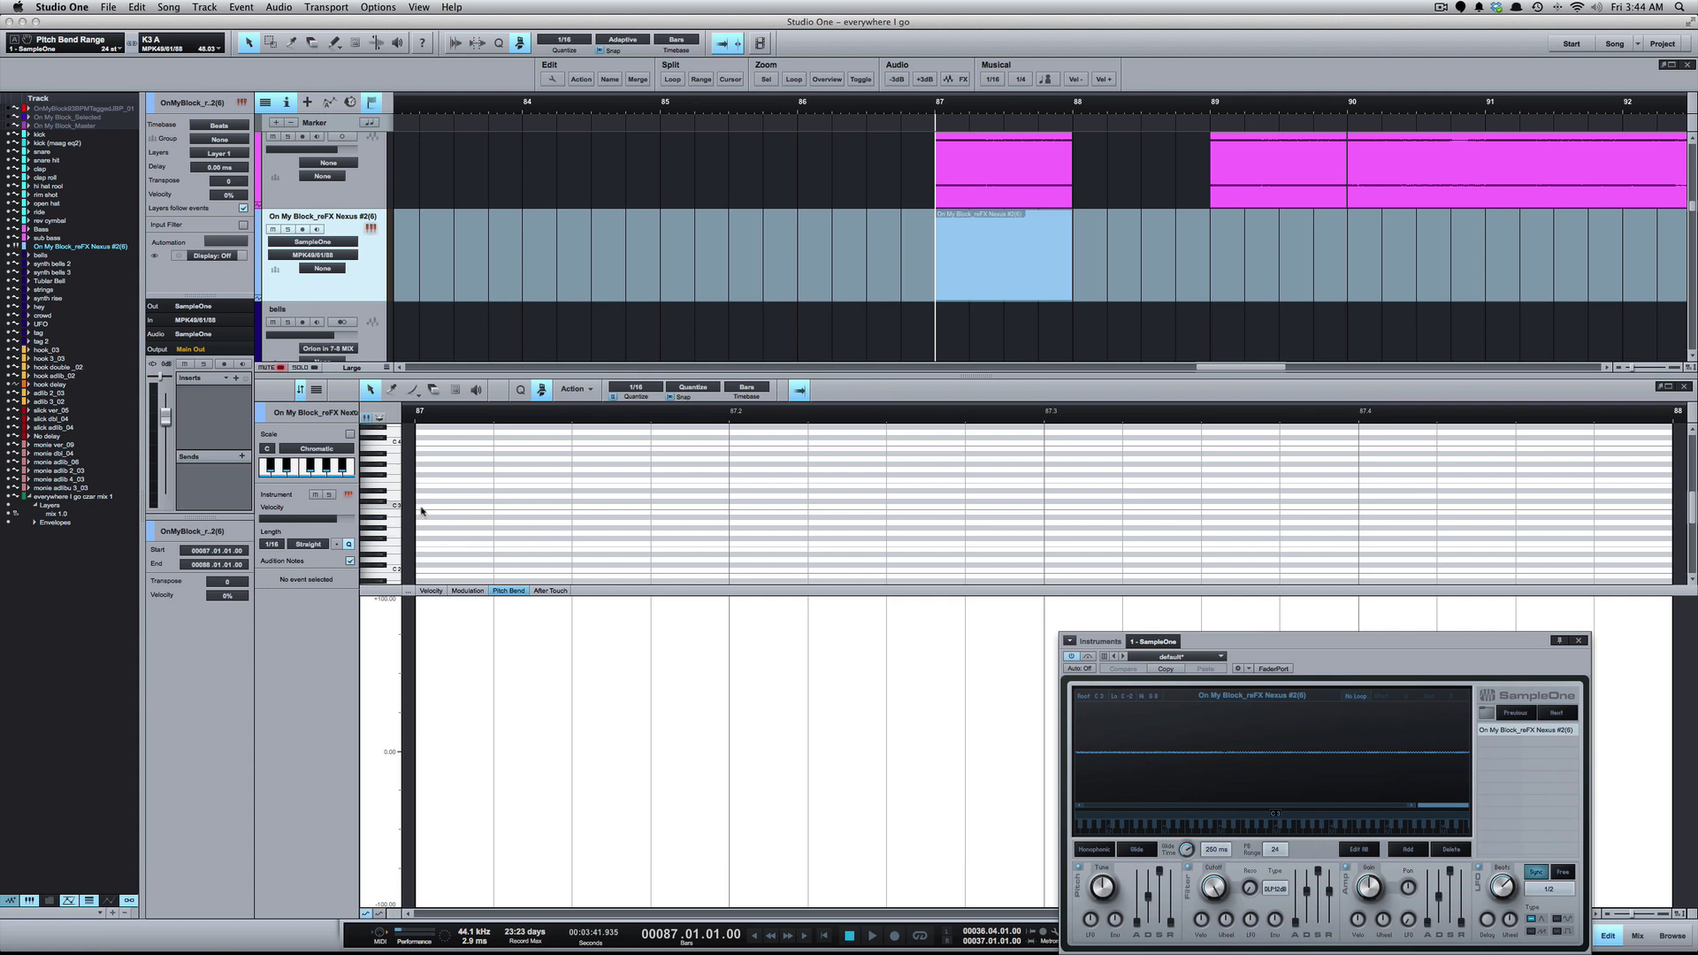
# Paint a note at bar 87, move it to C3 and stretch it to end at bar 88
pyautogui.scroll(1, 421, 510)
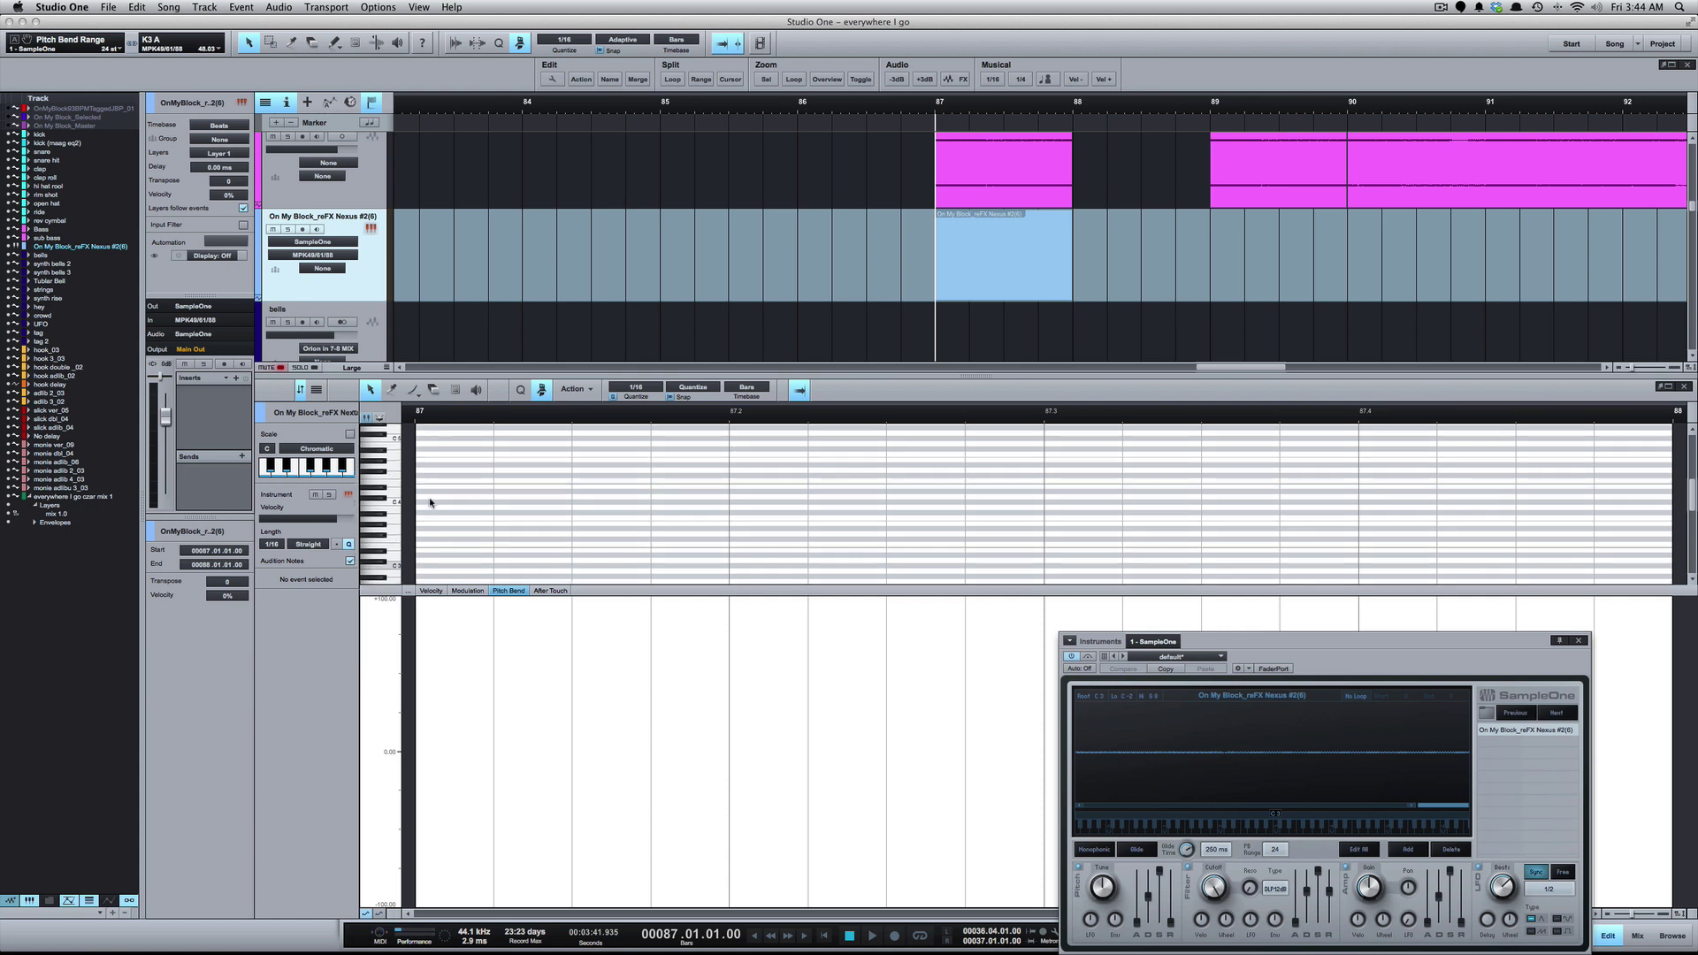
pyautogui.scroll(3, 428, 469)
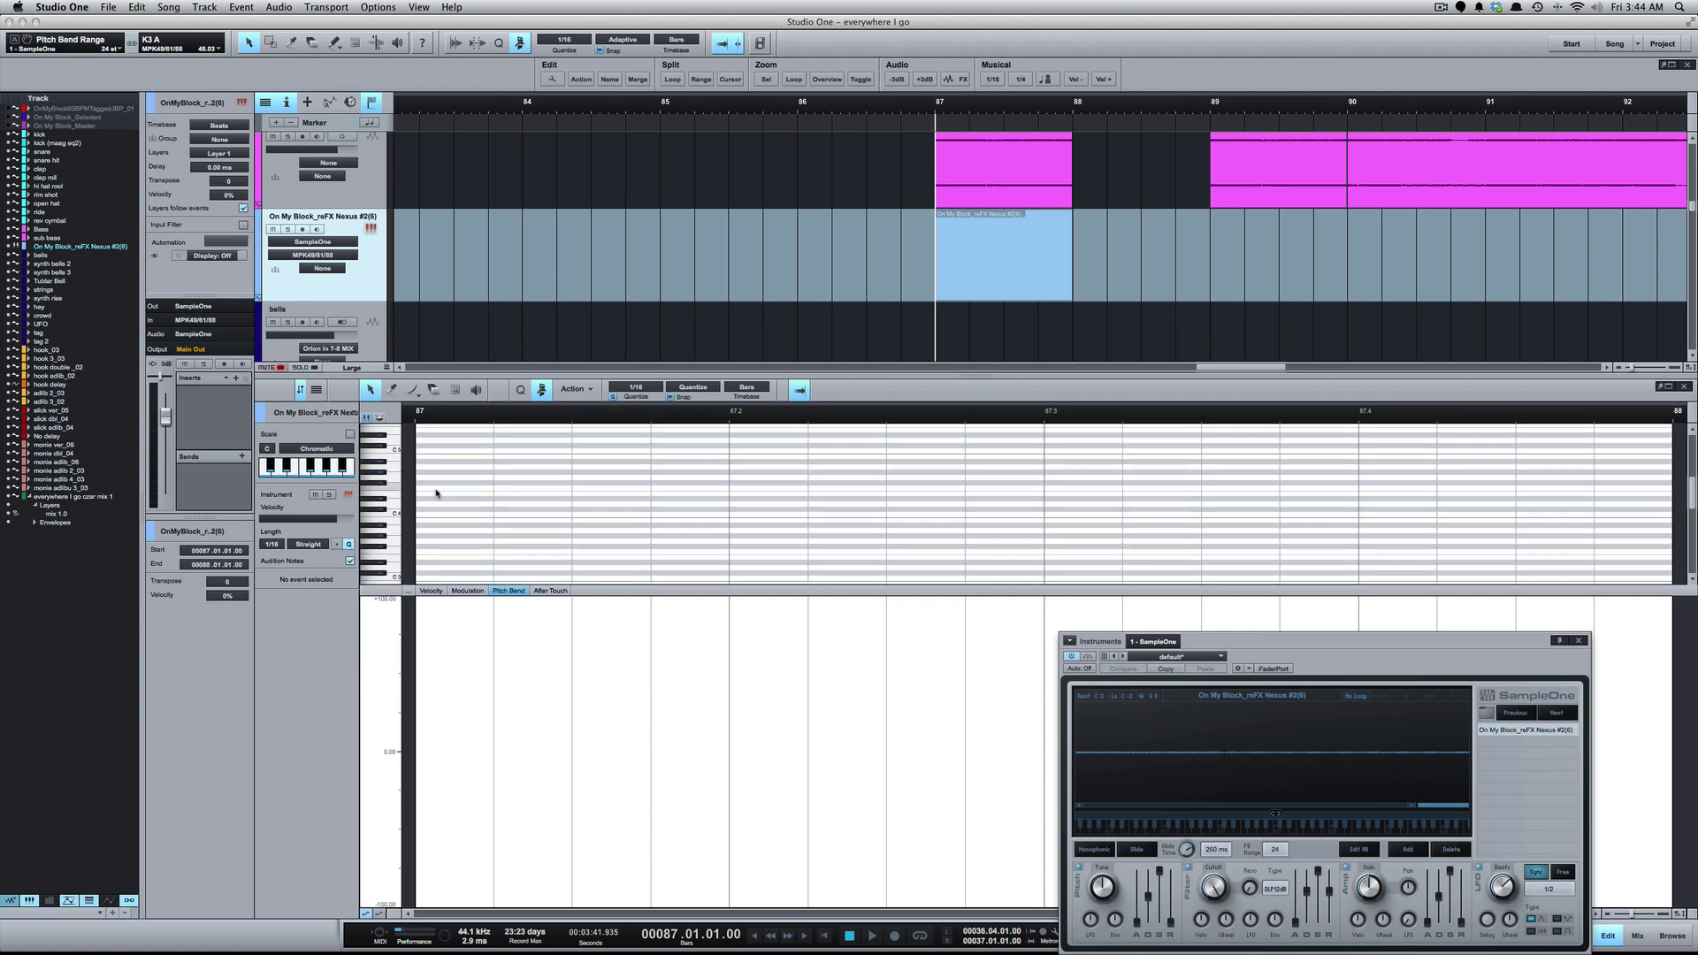
pyautogui.scroll(-1, 440, 504)
pyautogui.click(424, 570)
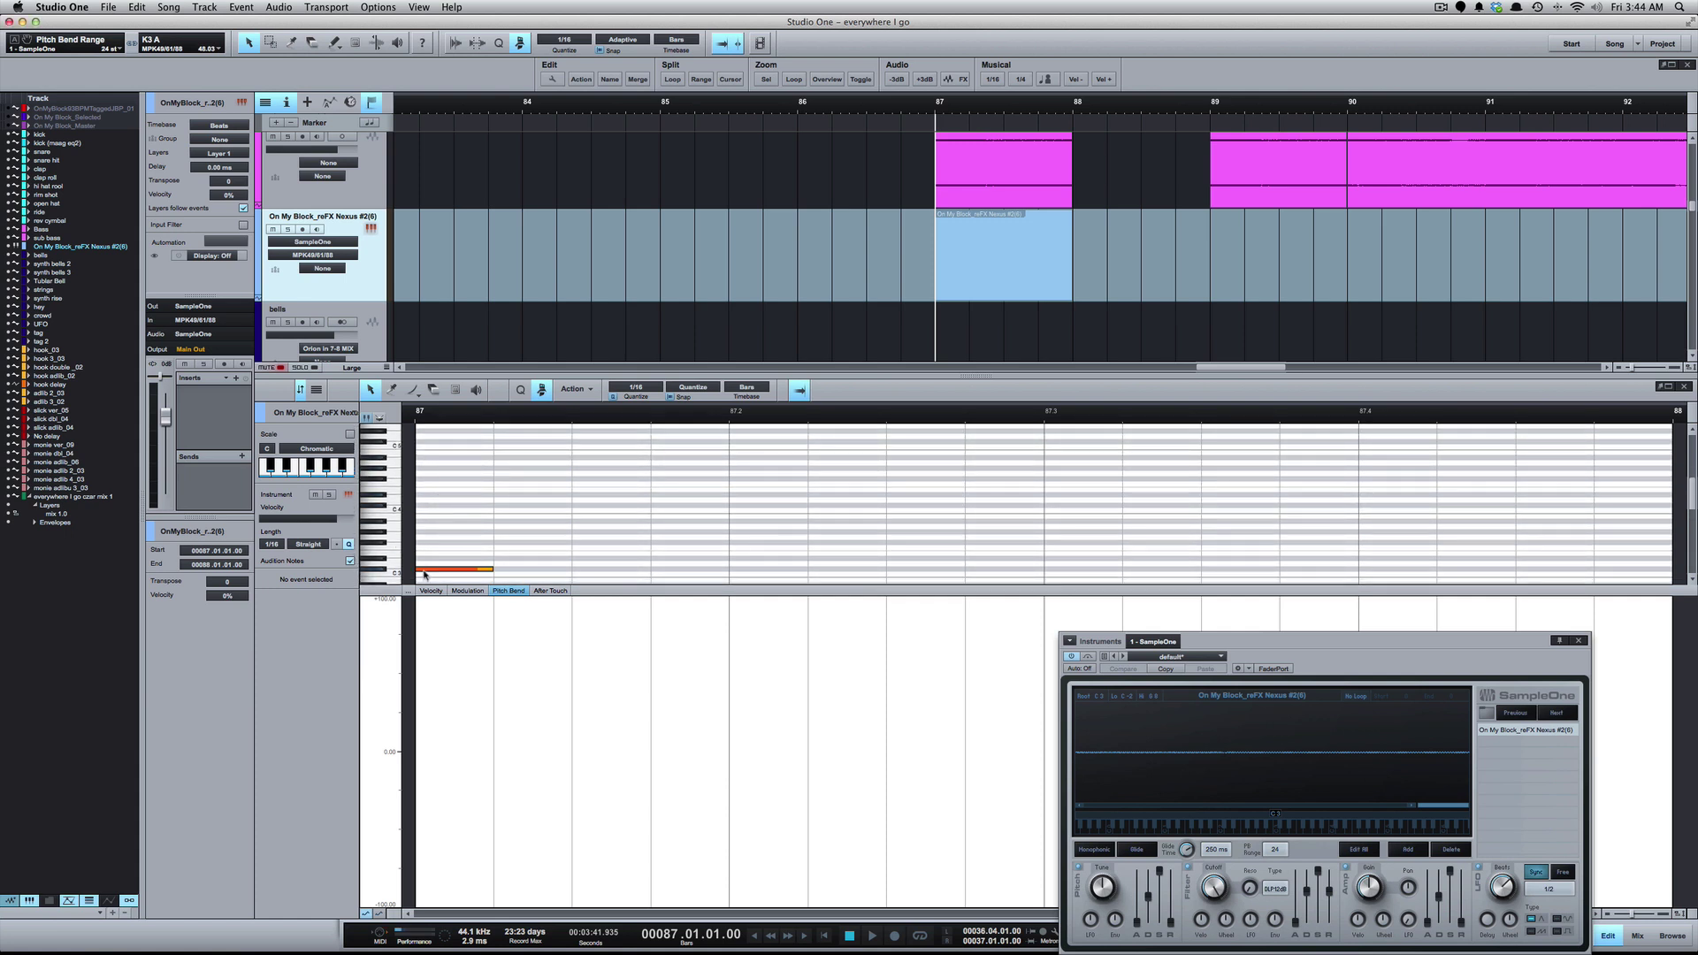
pyautogui.scroll(-1, 466, 552)
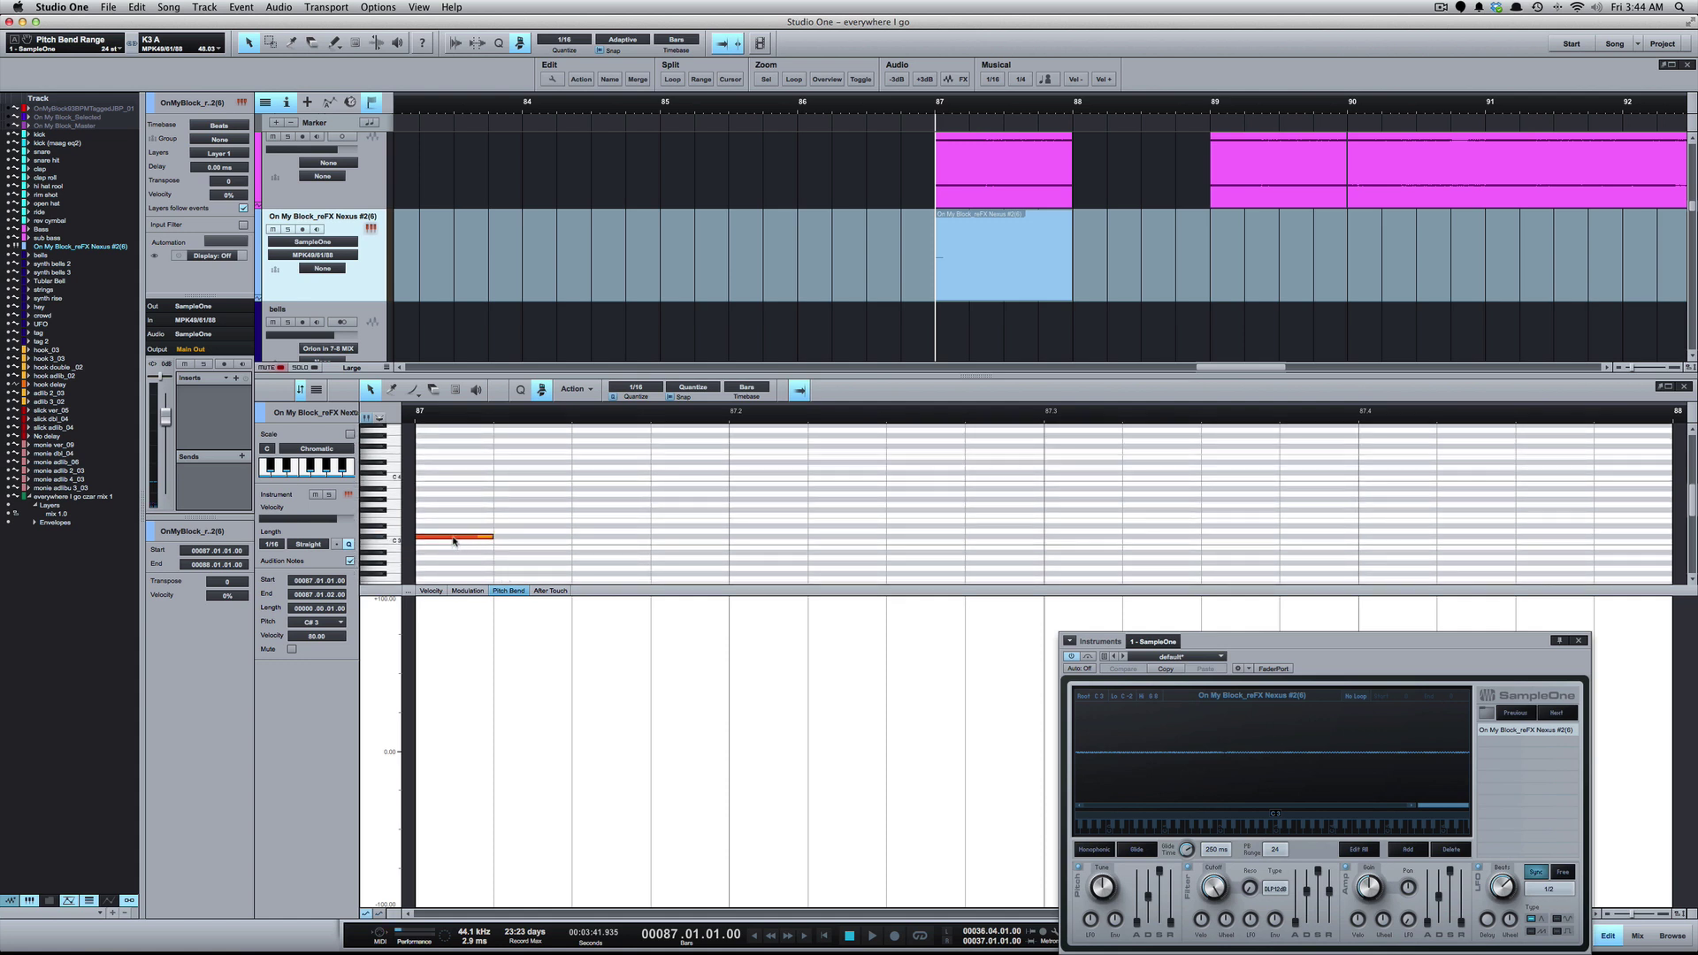
pyautogui.moveTo(454, 537); pyautogui.dragTo(468, 543)
pyautogui.press('w')
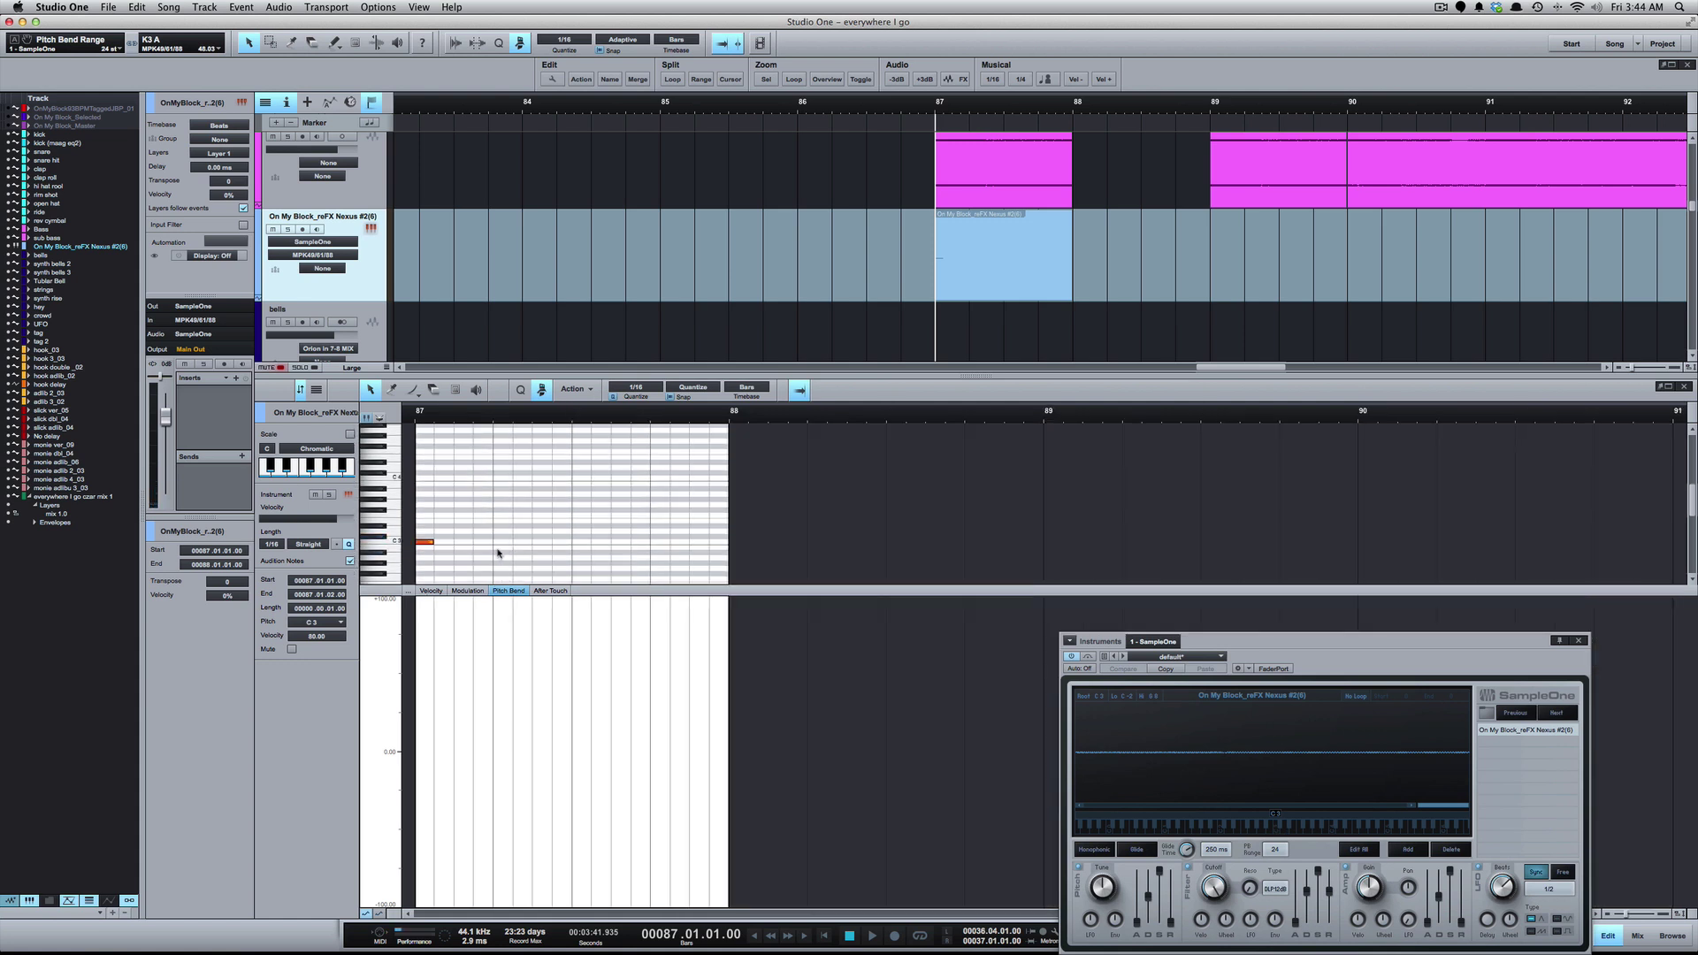
pyautogui.click(435, 542)
pyautogui.moveTo(435, 543); pyautogui.dragTo(733, 557)
pyautogui.press('e')
pyautogui.press('e')
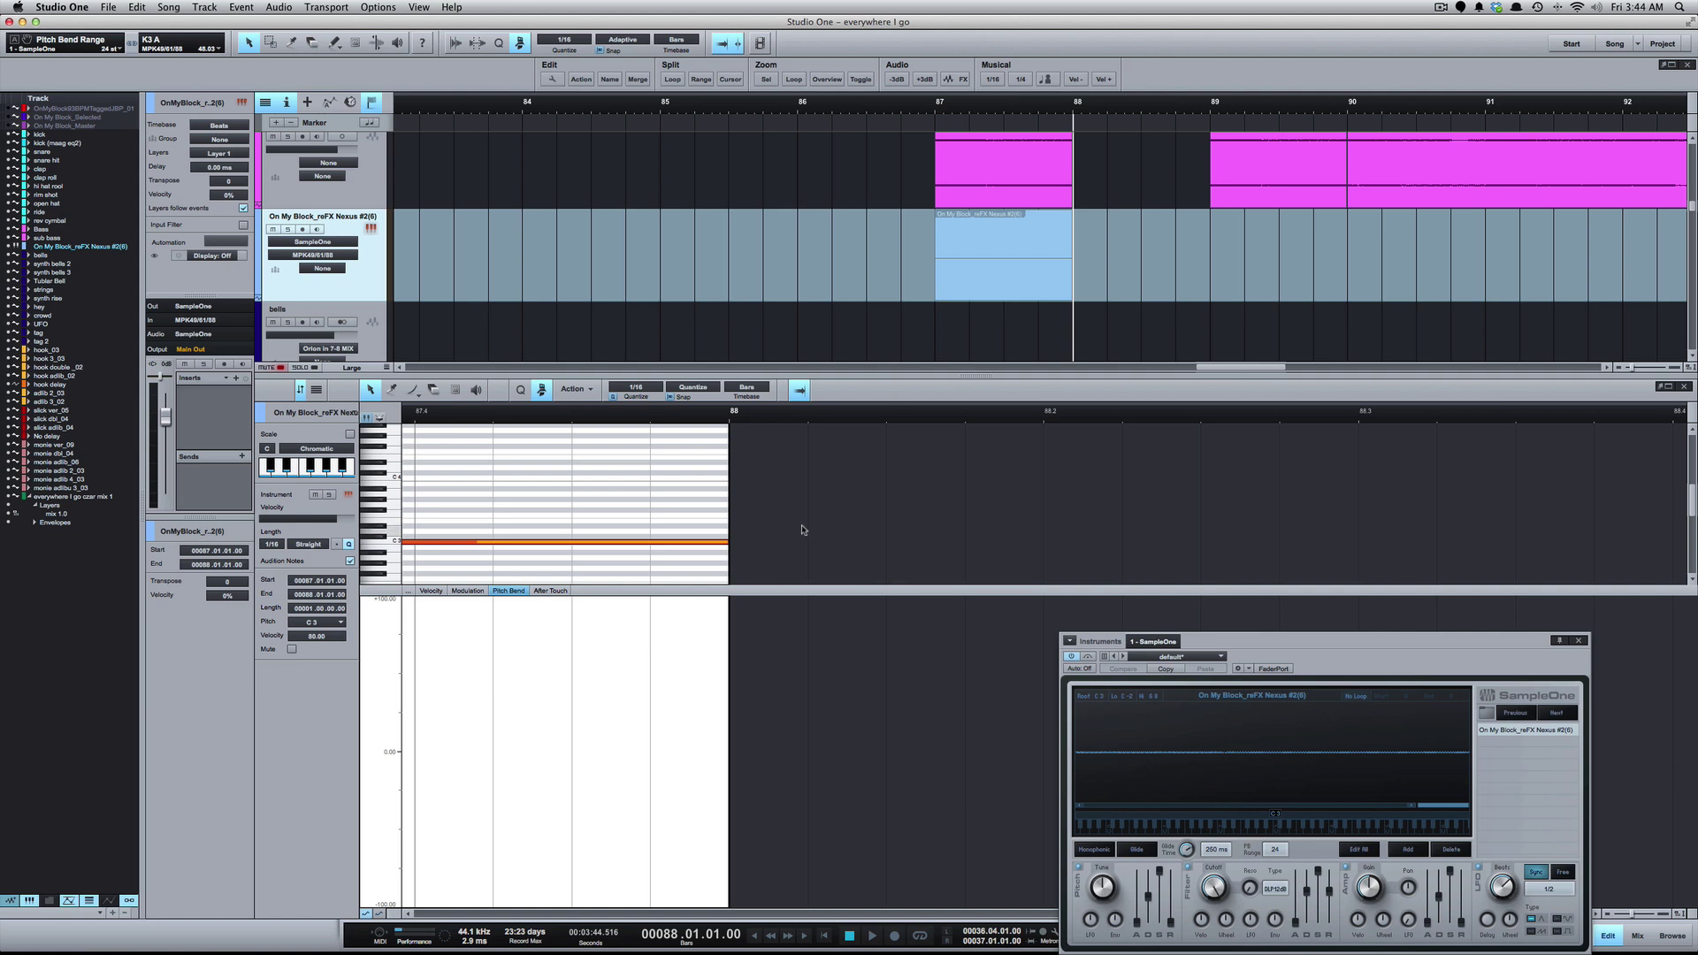
pyautogui.click(802, 528)
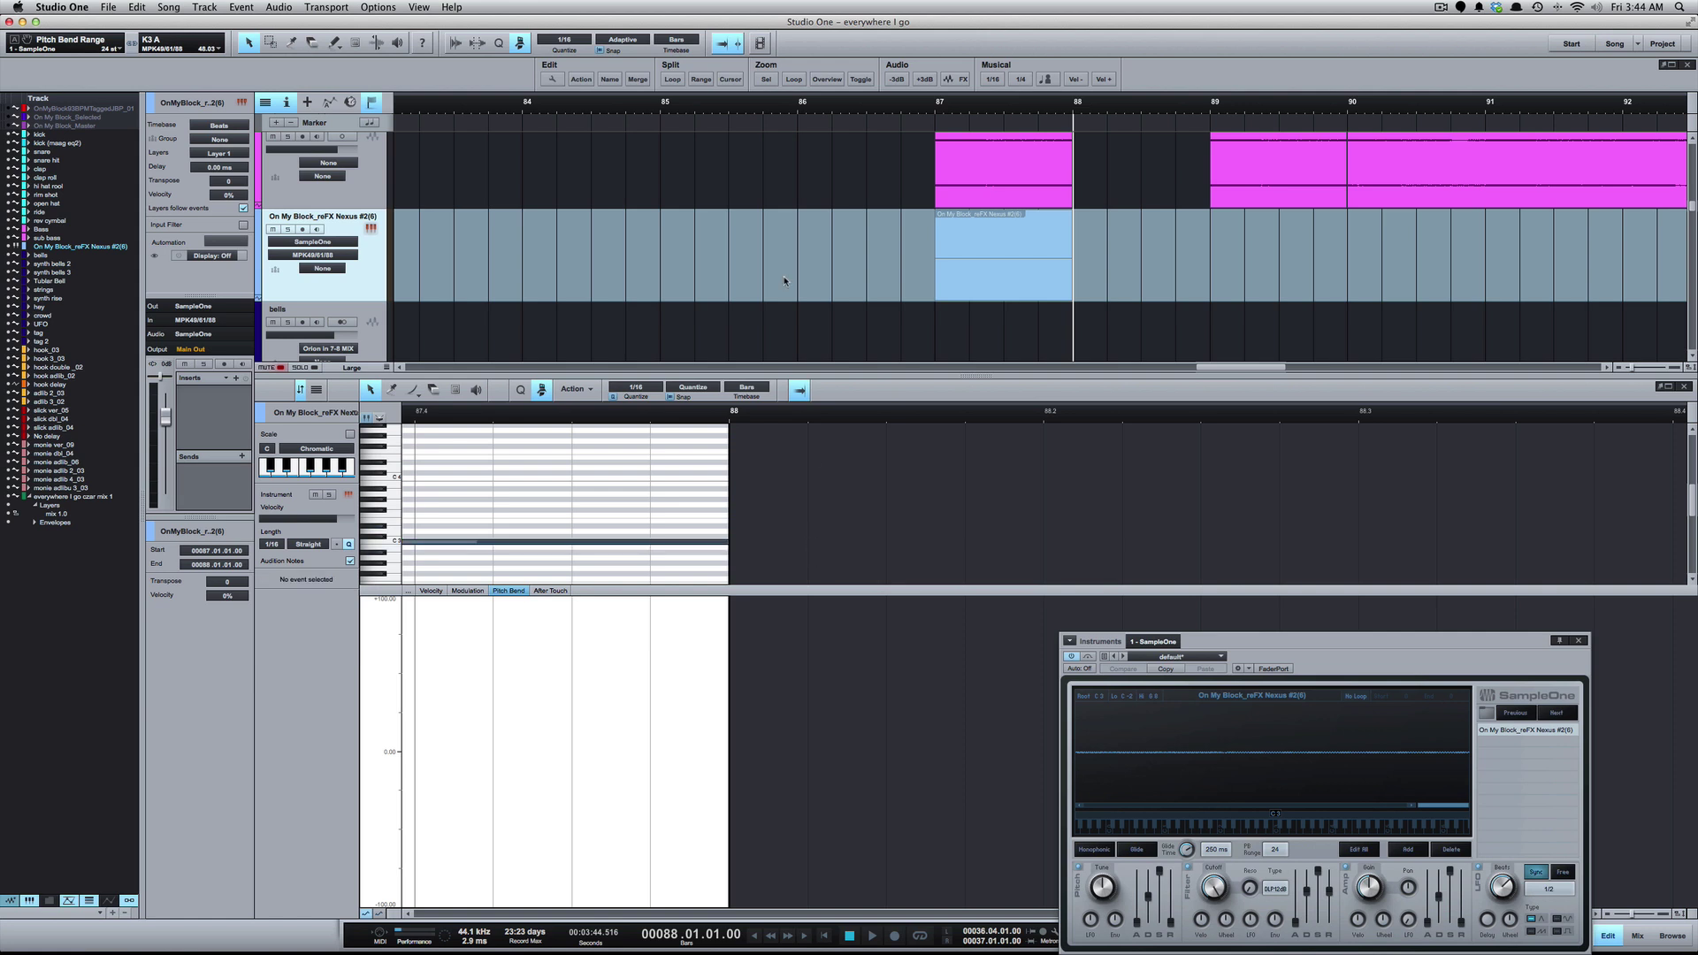
# Mute the sub bass track
pyautogui.scroll(3, 784, 281)
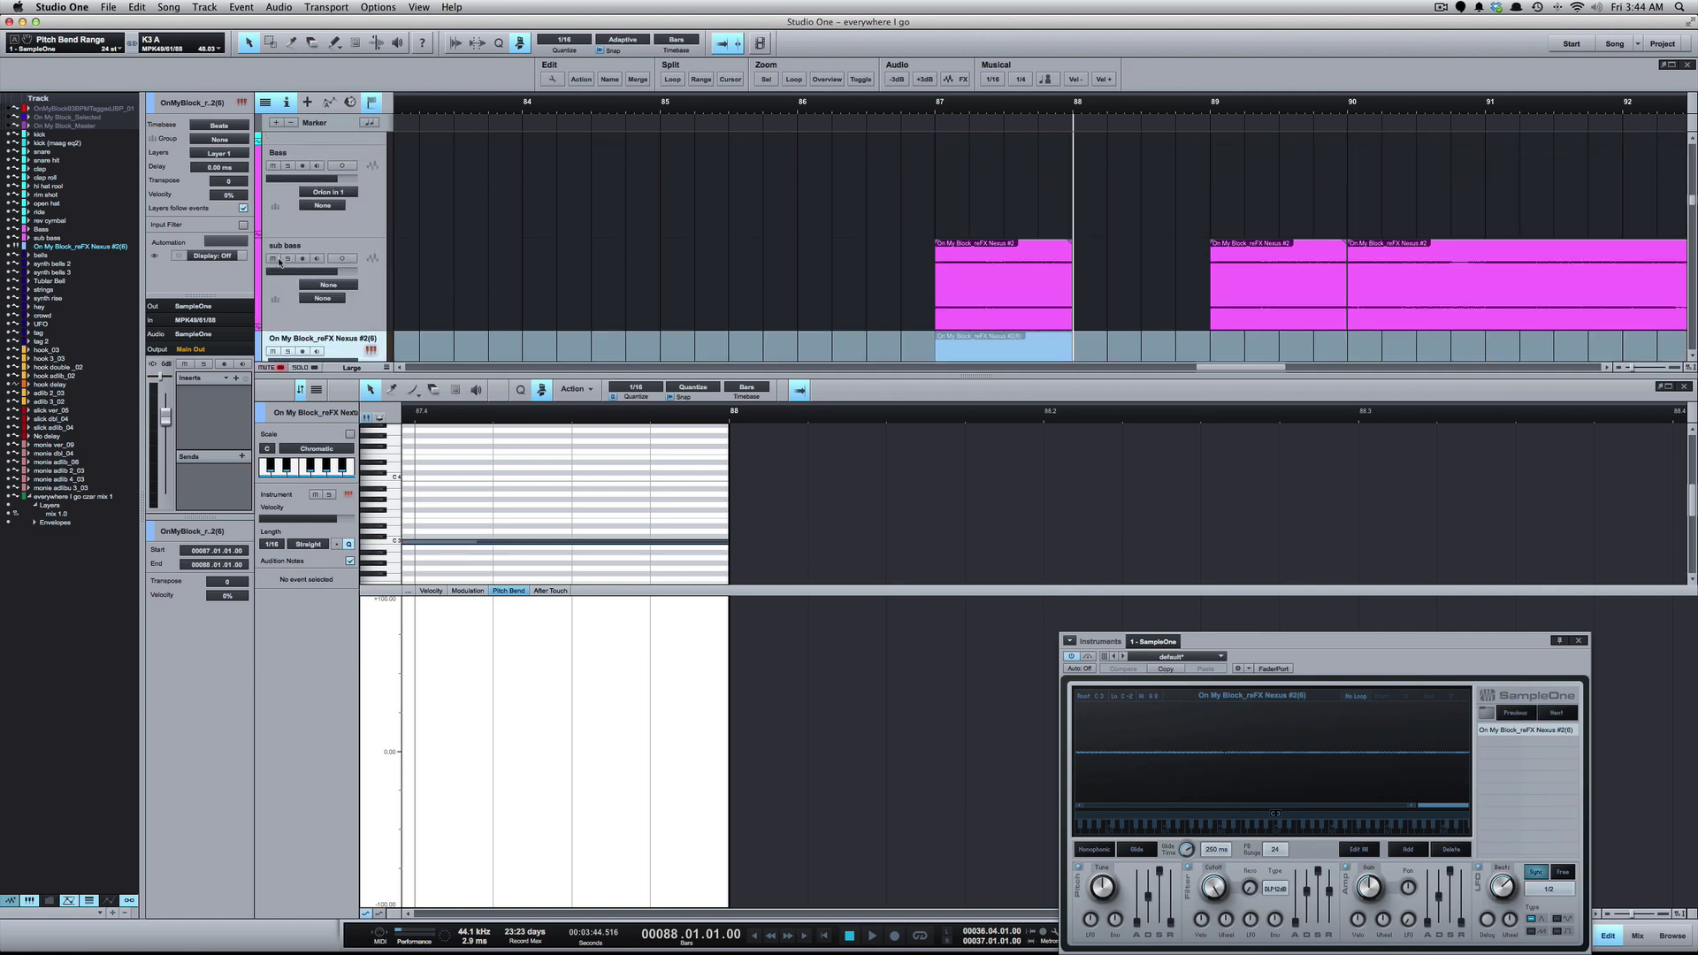
pyautogui.click(274, 259)
pyautogui.scroll(-1, 718, 264)
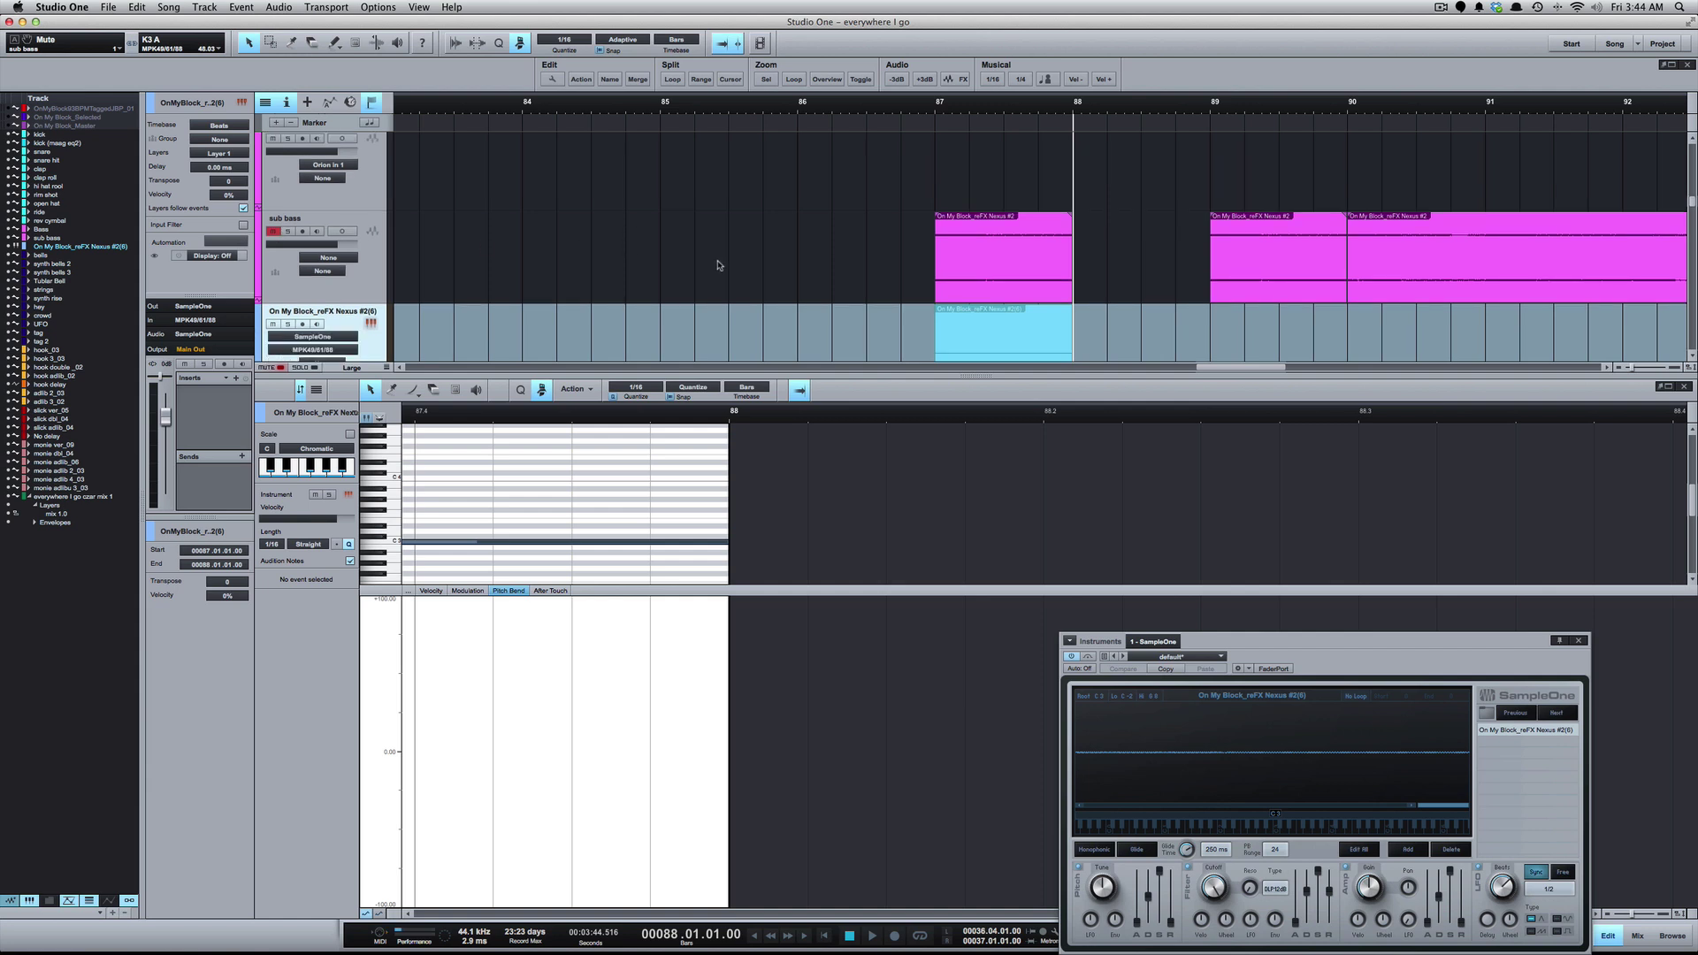
pyautogui.scroll(-2, 586, 331)
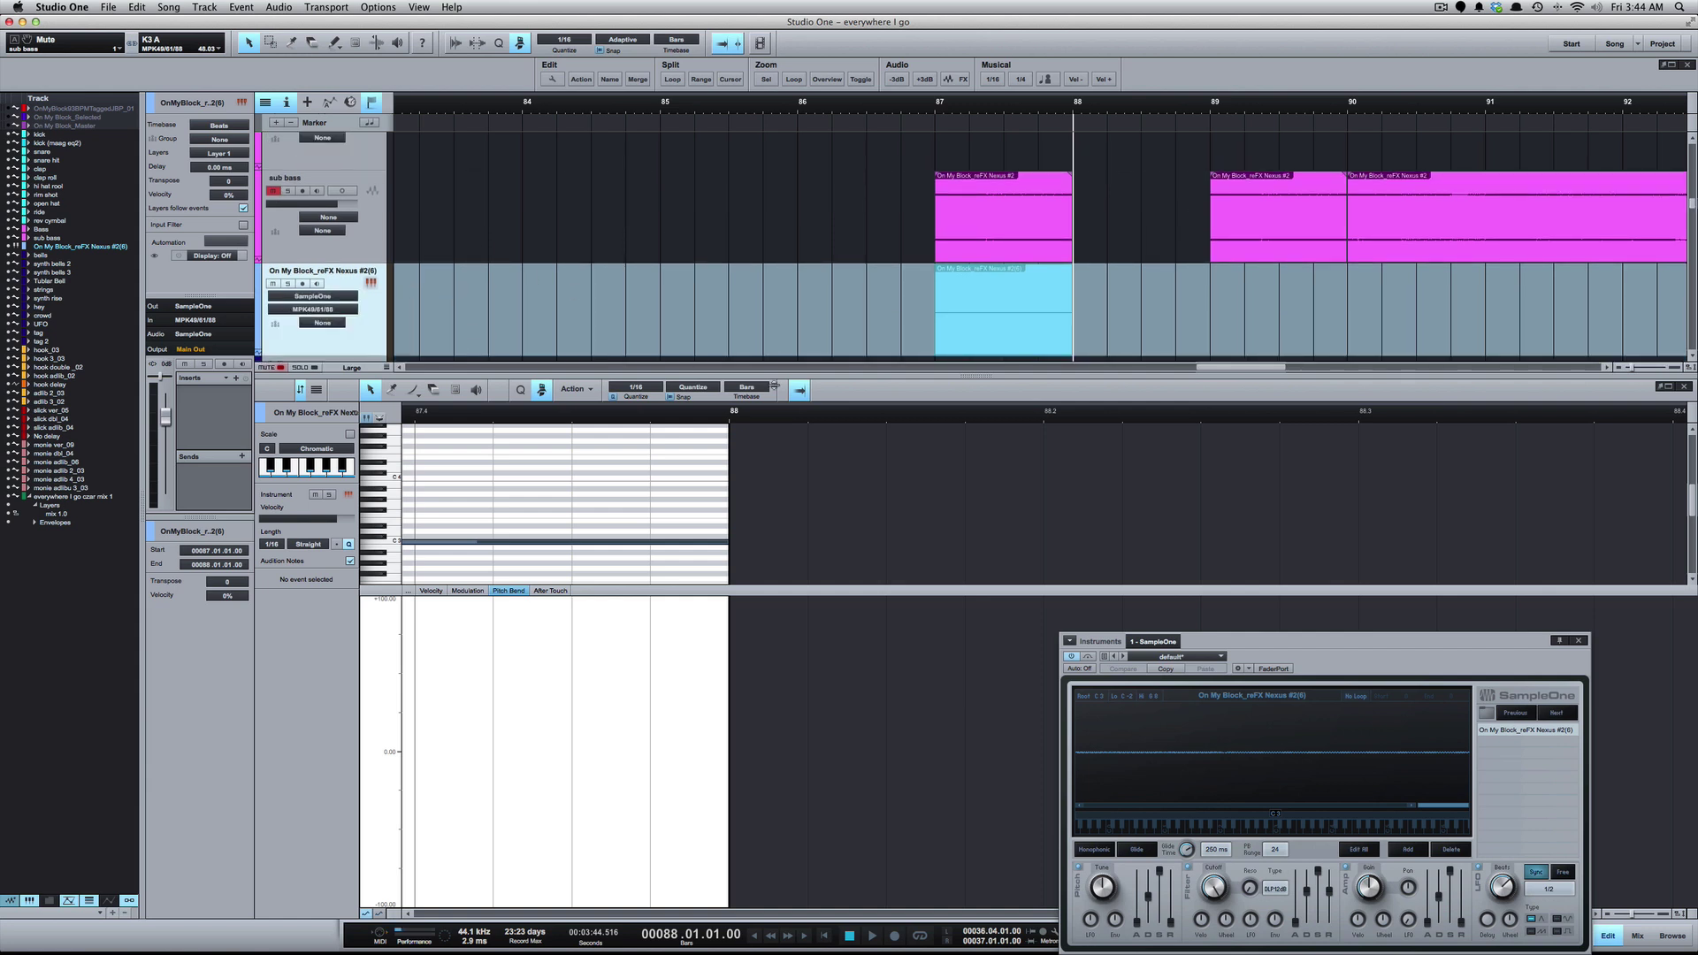
pyautogui.scroll(-3, 862, 480)
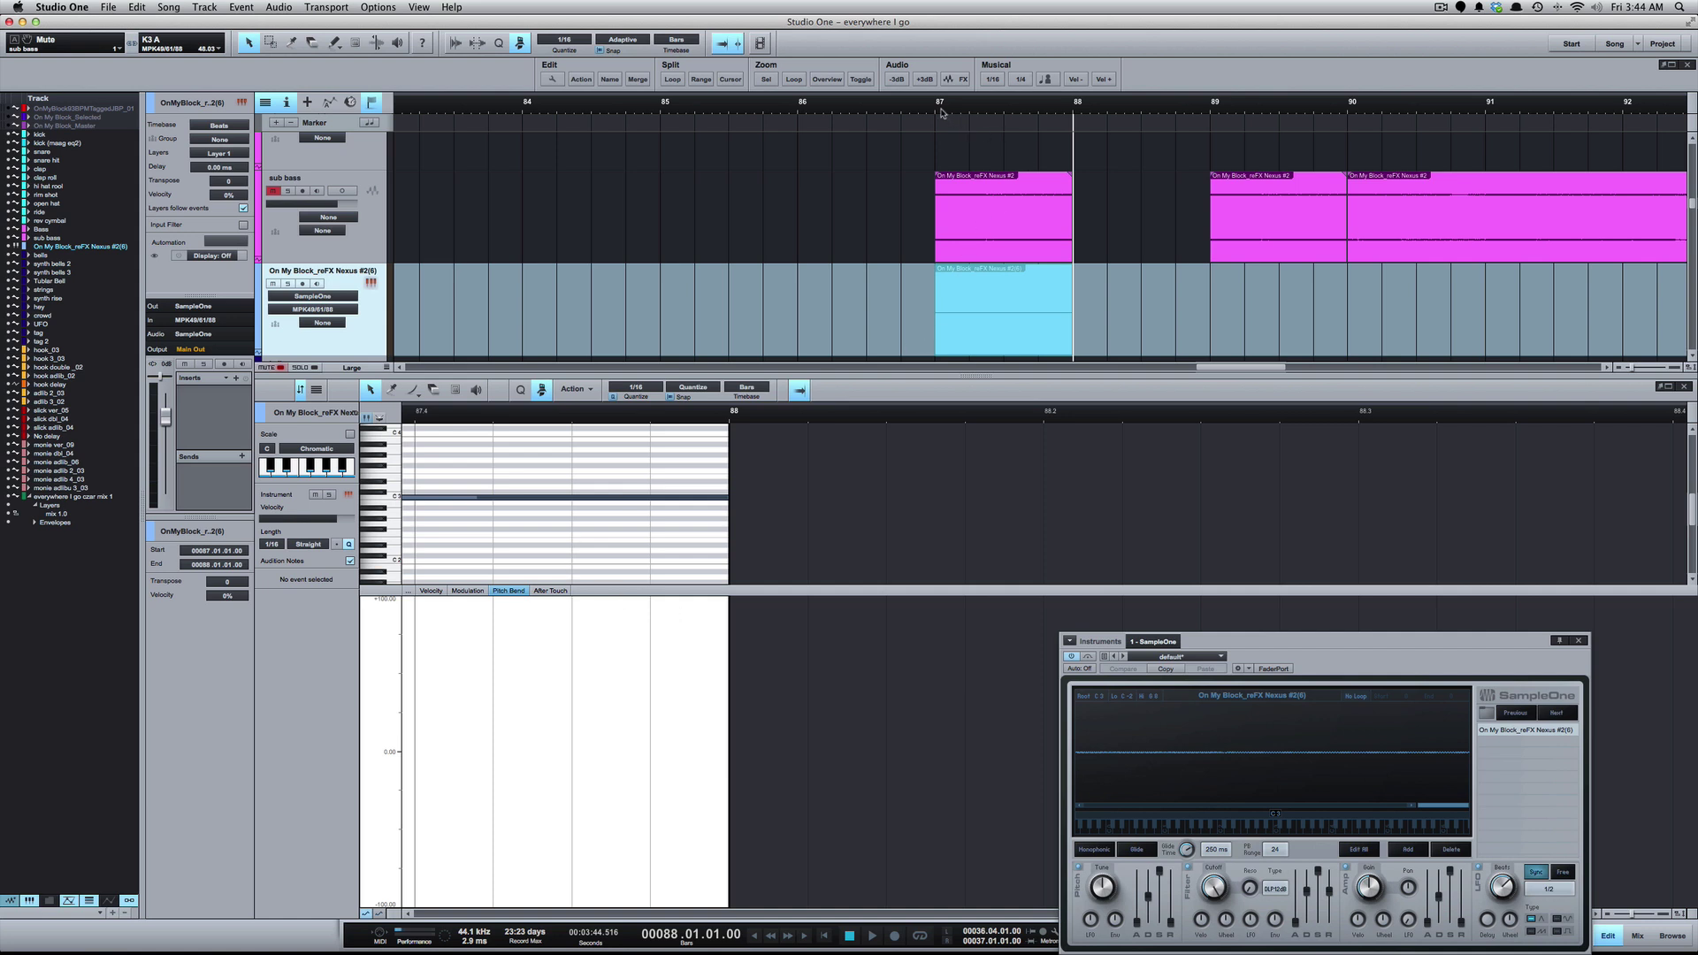
# Loop bars 87–88 from the selected clips and start playback
pyautogui.click(988, 195)
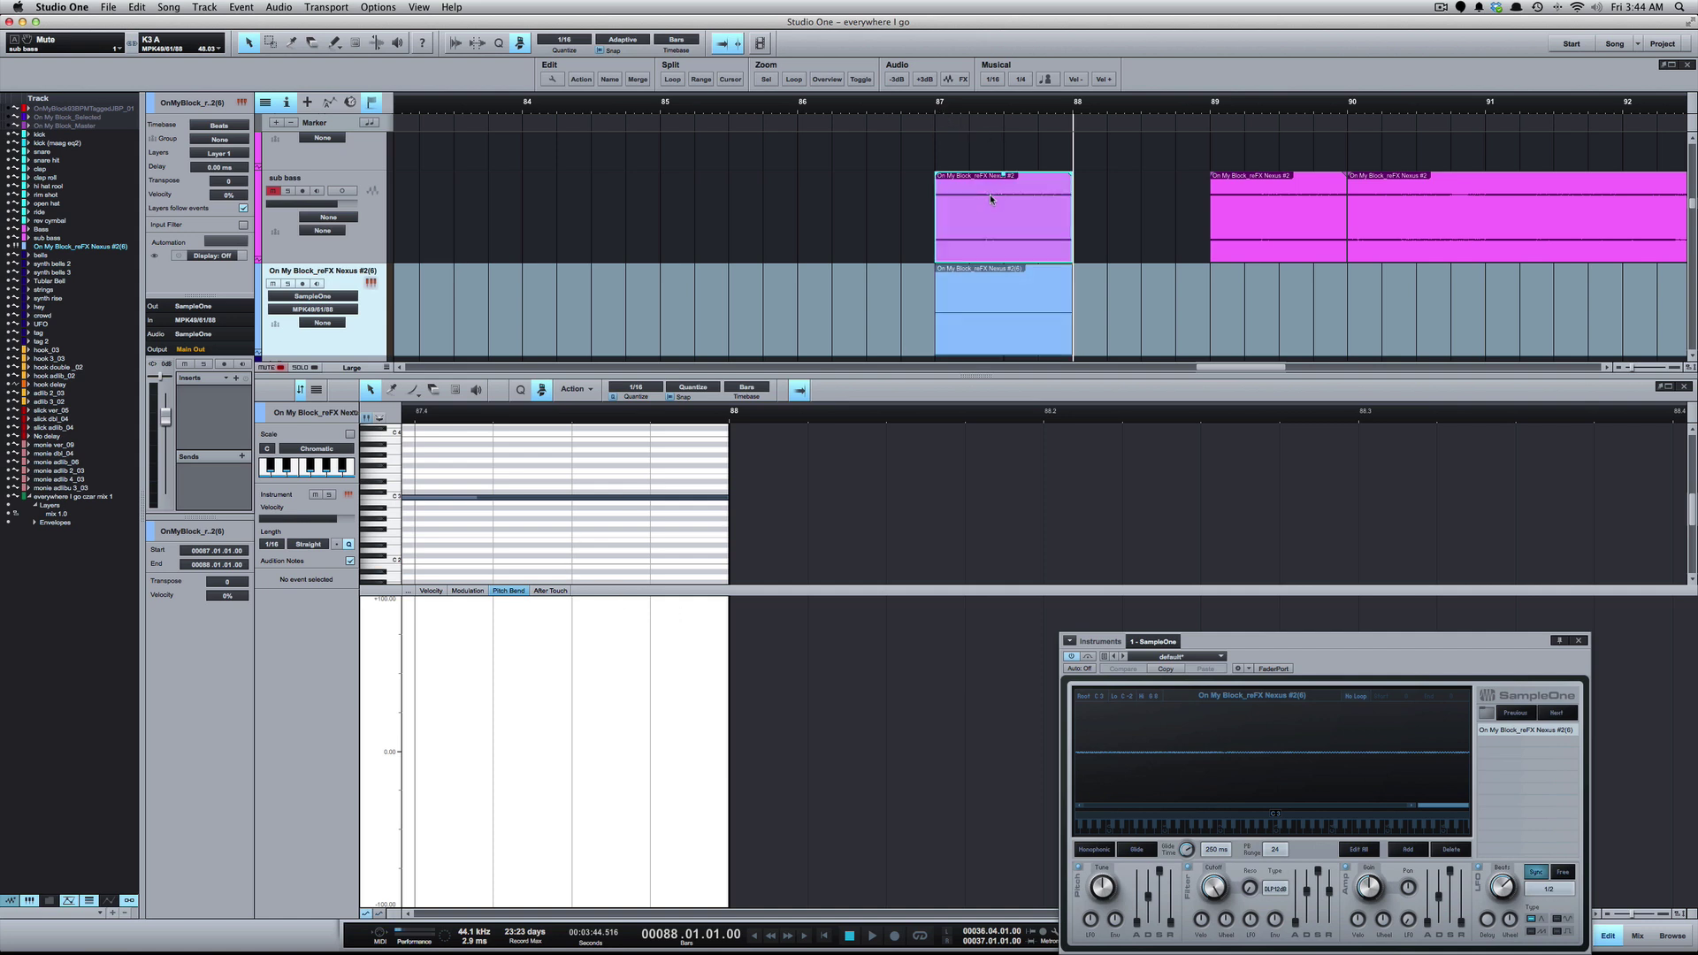
pyautogui.press('p')
pyautogui.press('KP_Divide')
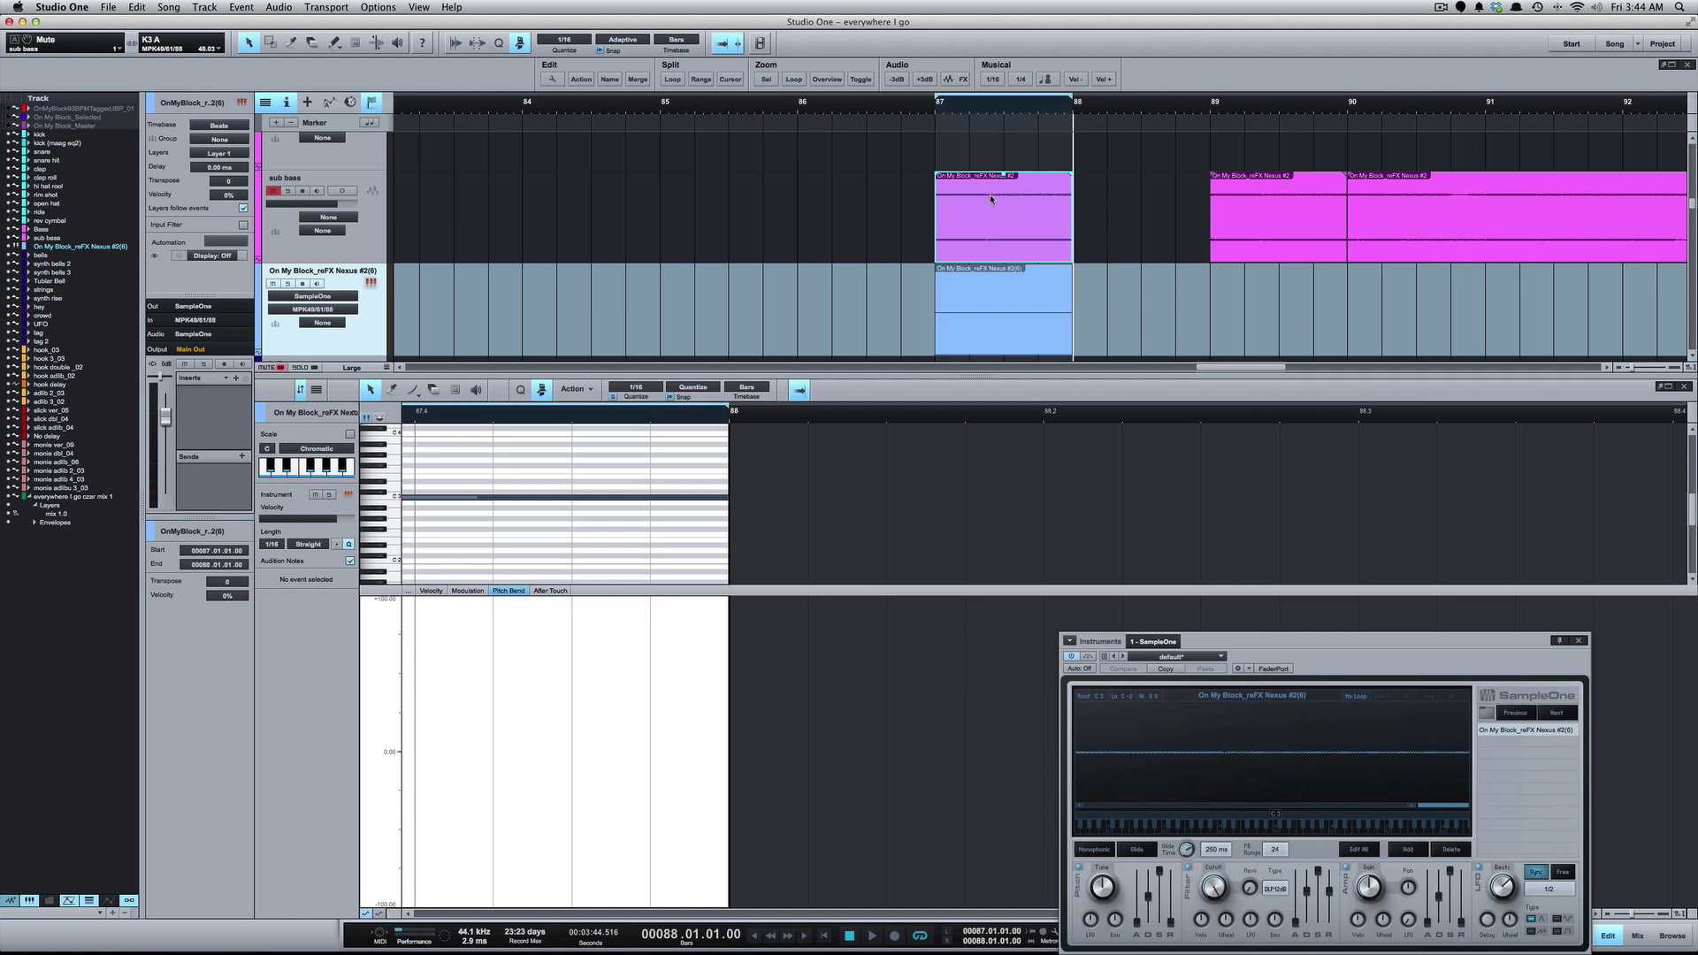
pyautogui.press('space')
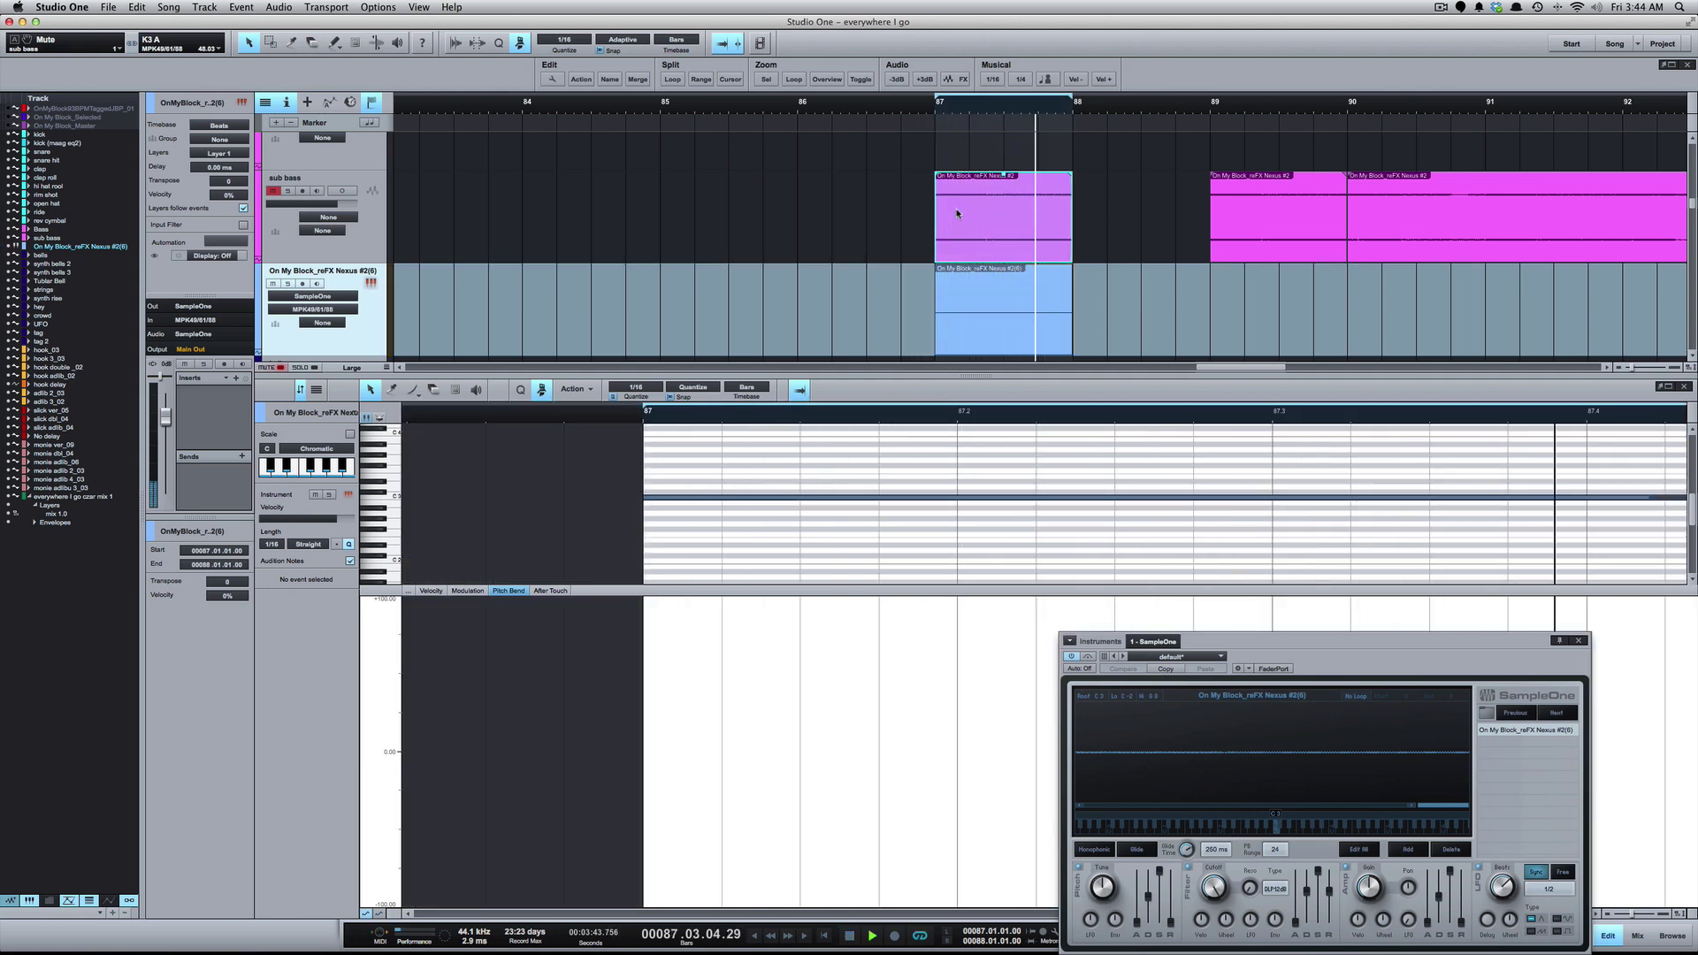
# Stop playback and show the Pitch Bend controller lane after checking Modulation and After Touch
pyautogui.press('space')
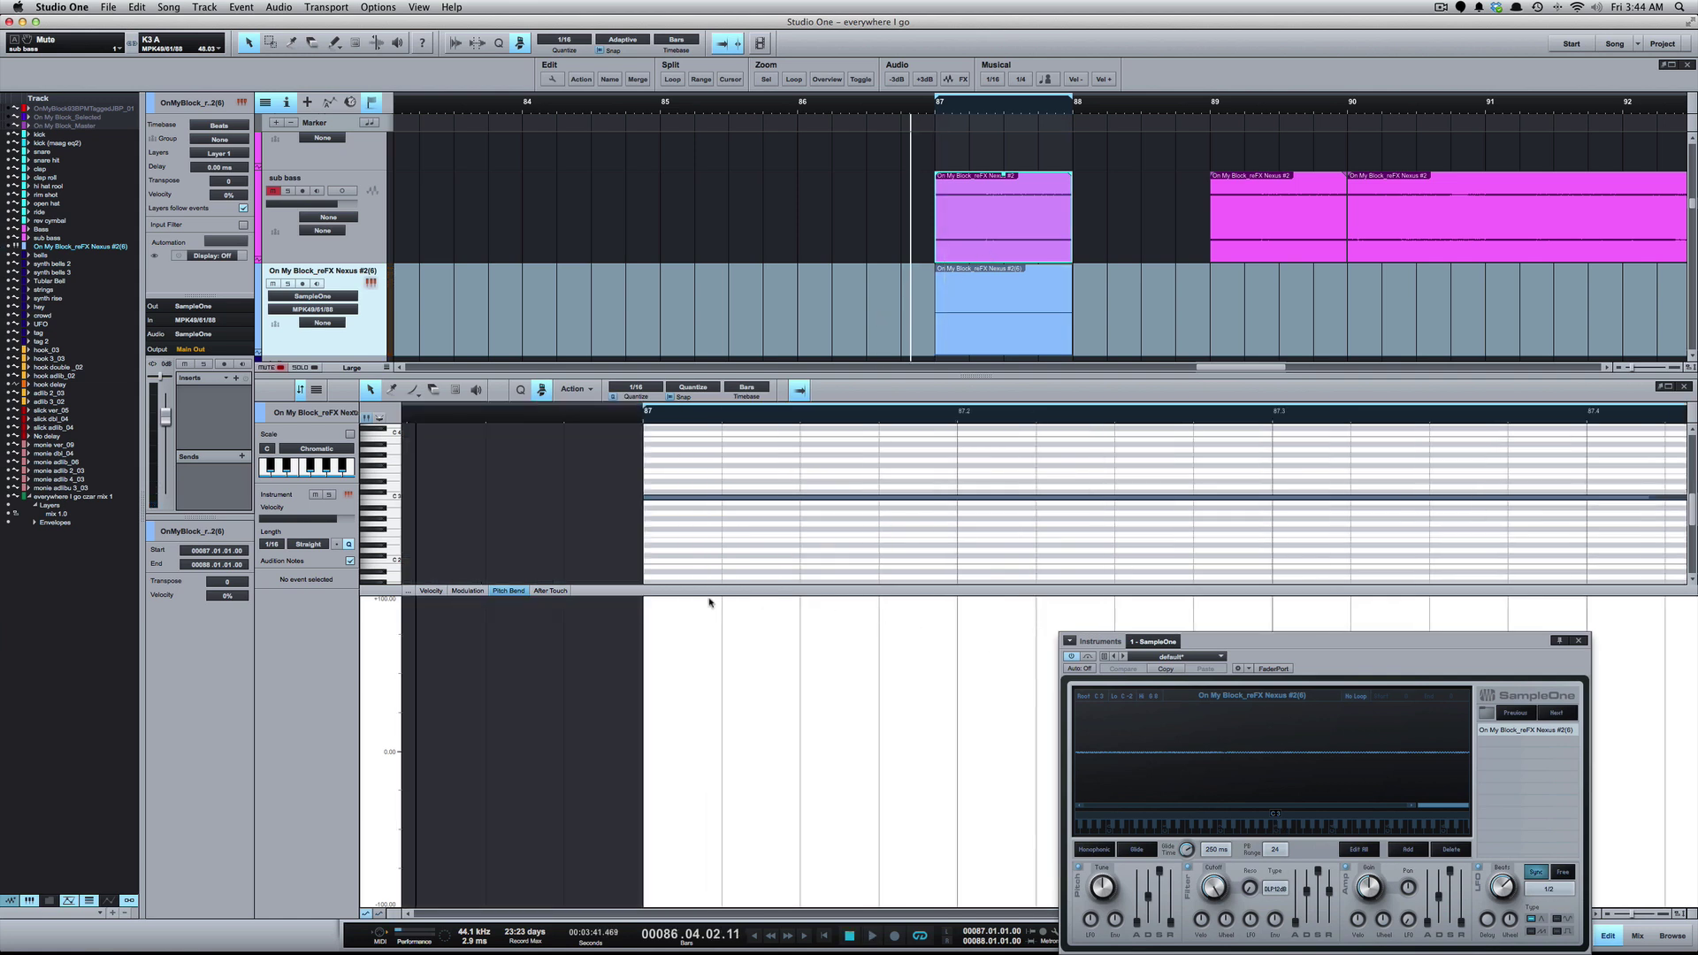
pyautogui.click(477, 593)
pyautogui.click(514, 593)
pyautogui.click(536, 592)
pyautogui.click(510, 591)
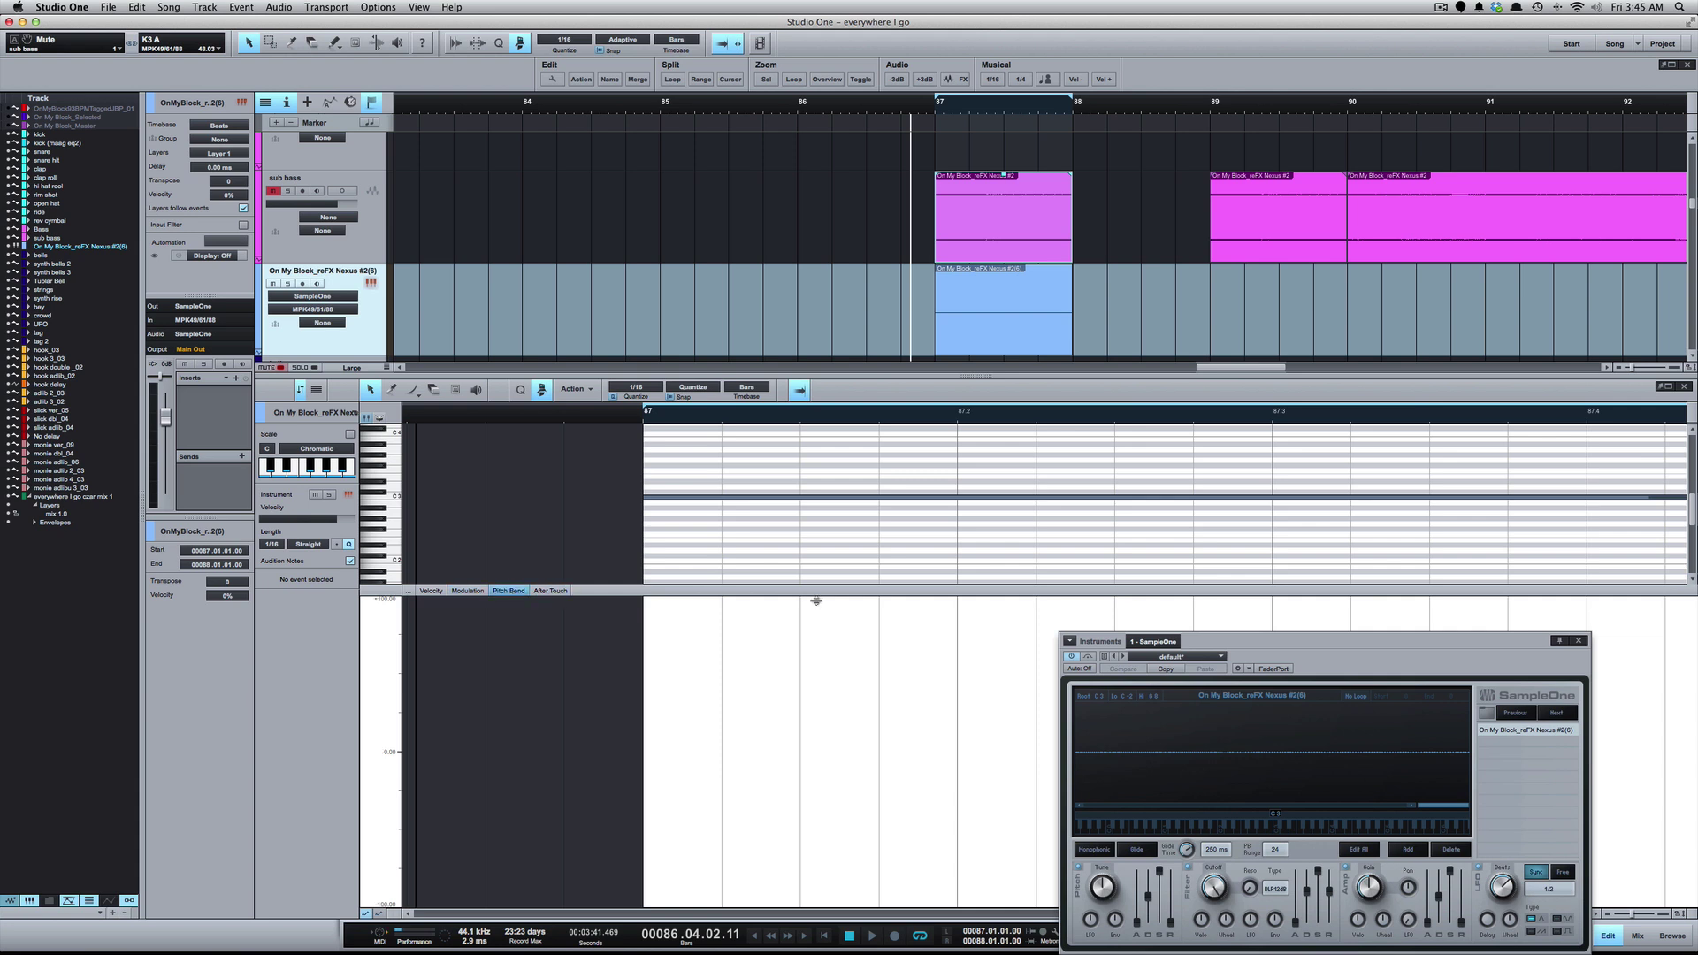
# Close the SampleOne window and show the Paint tool's list of curve shapes
pyautogui.click(1582, 641)
pyautogui.hscroll(5, 1409, 715)
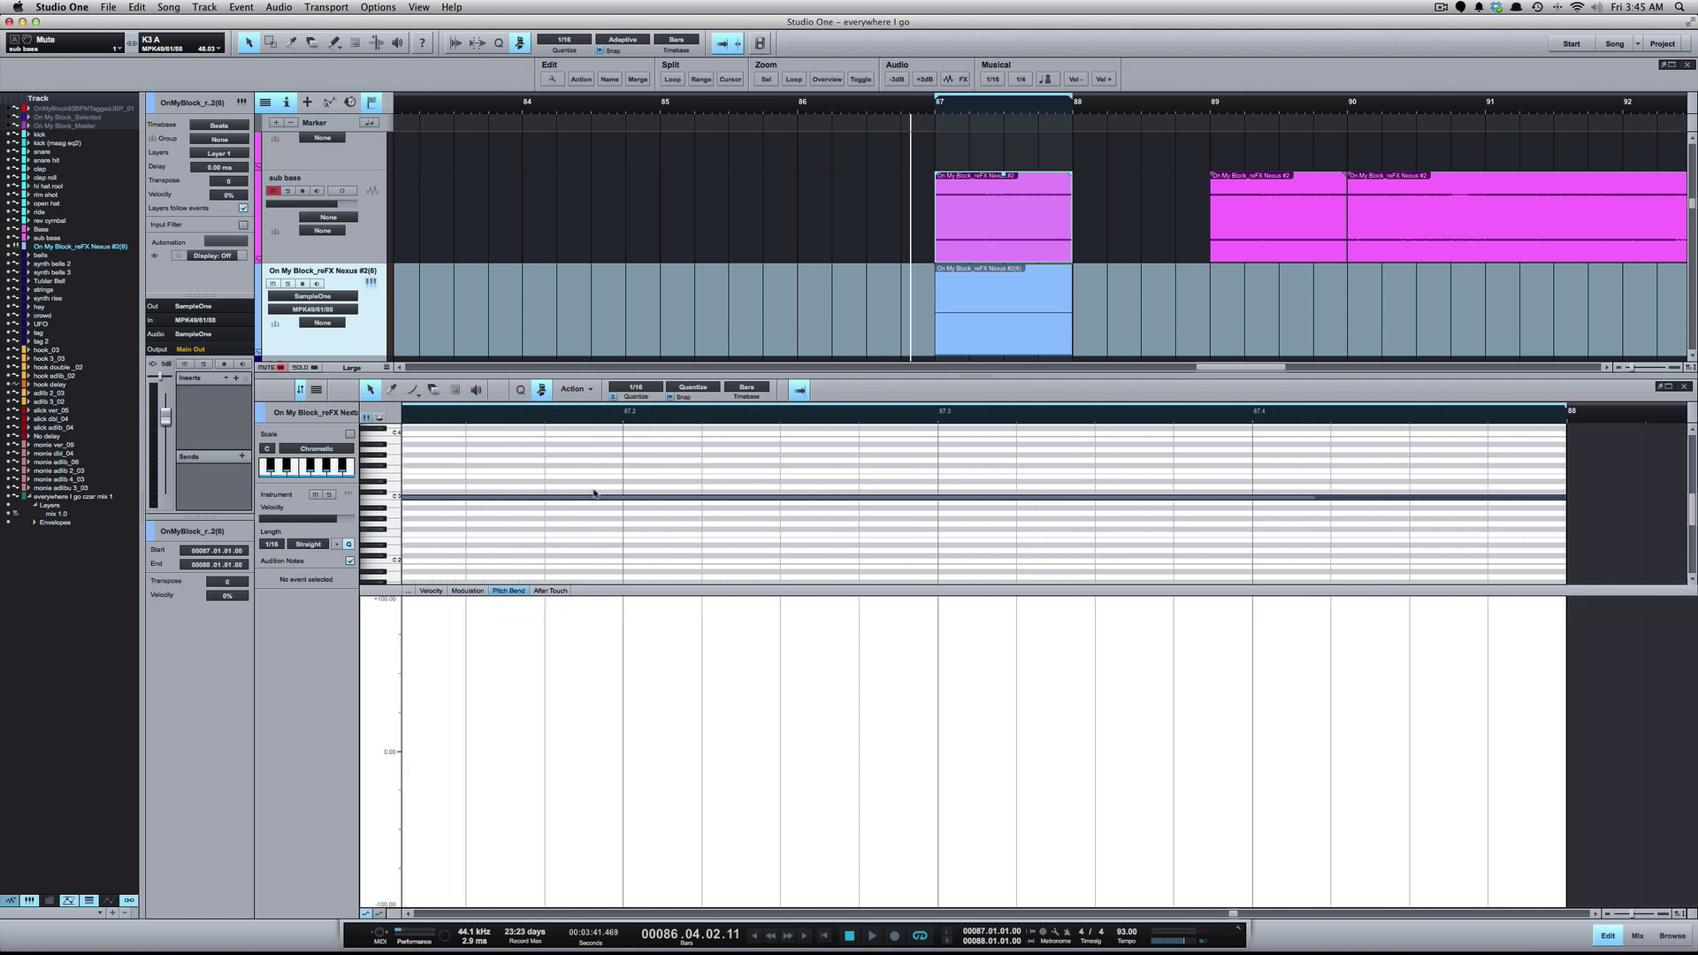
pyautogui.click(409, 396)
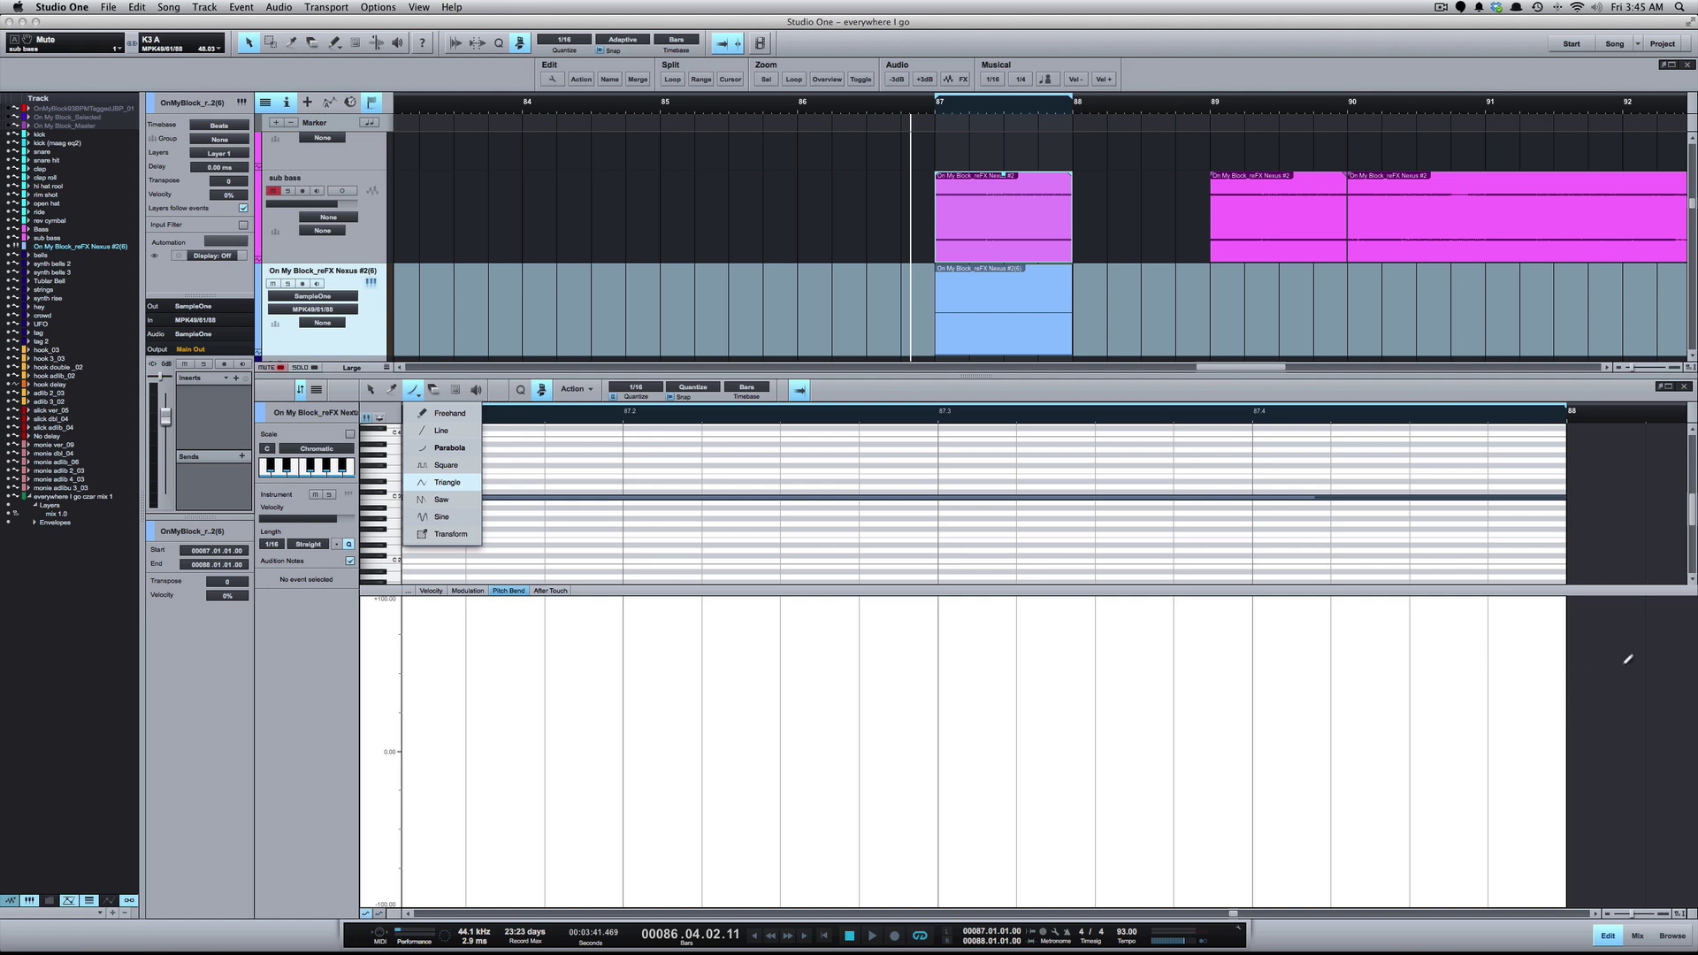
# Draw a Parabola pitch-bend dive from 0 to −100 over bar 87's last beat and play it
pyautogui.click(1255, 751)
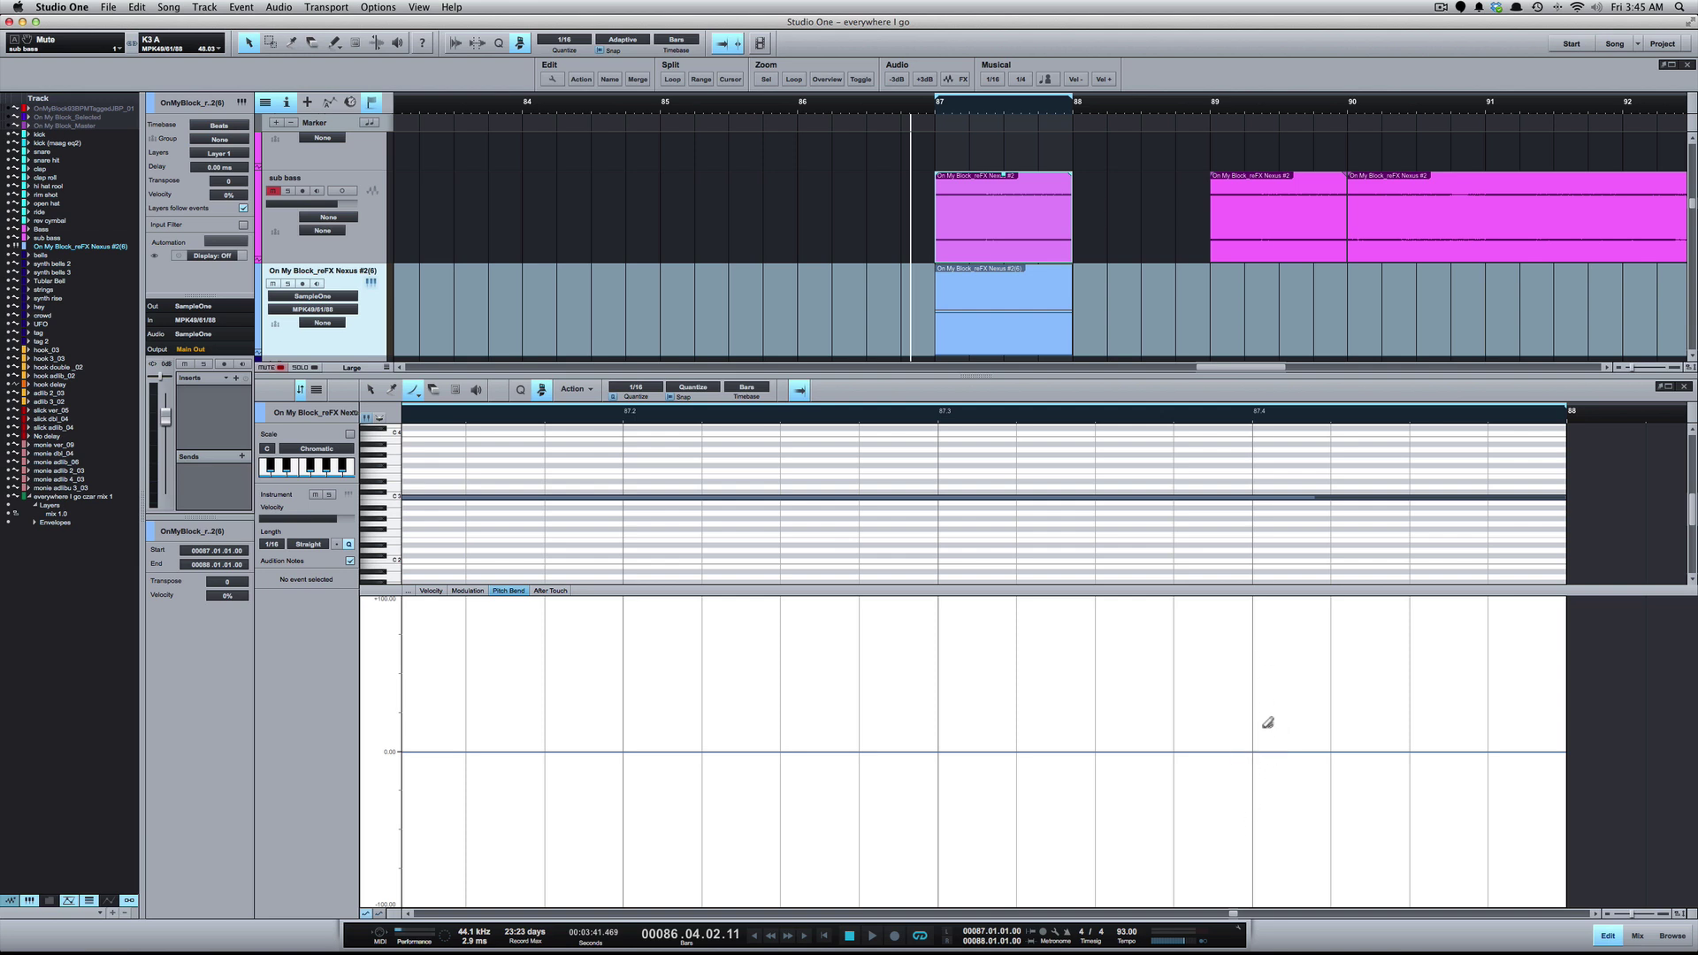
pyautogui.moveTo(1263, 753)
pyautogui.mouseDown()
pyautogui.moveTo(1479, 833)
pyautogui.moveTo(1545, 879)
pyautogui.moveTo(1555, 942)
pyautogui.mouseUp()
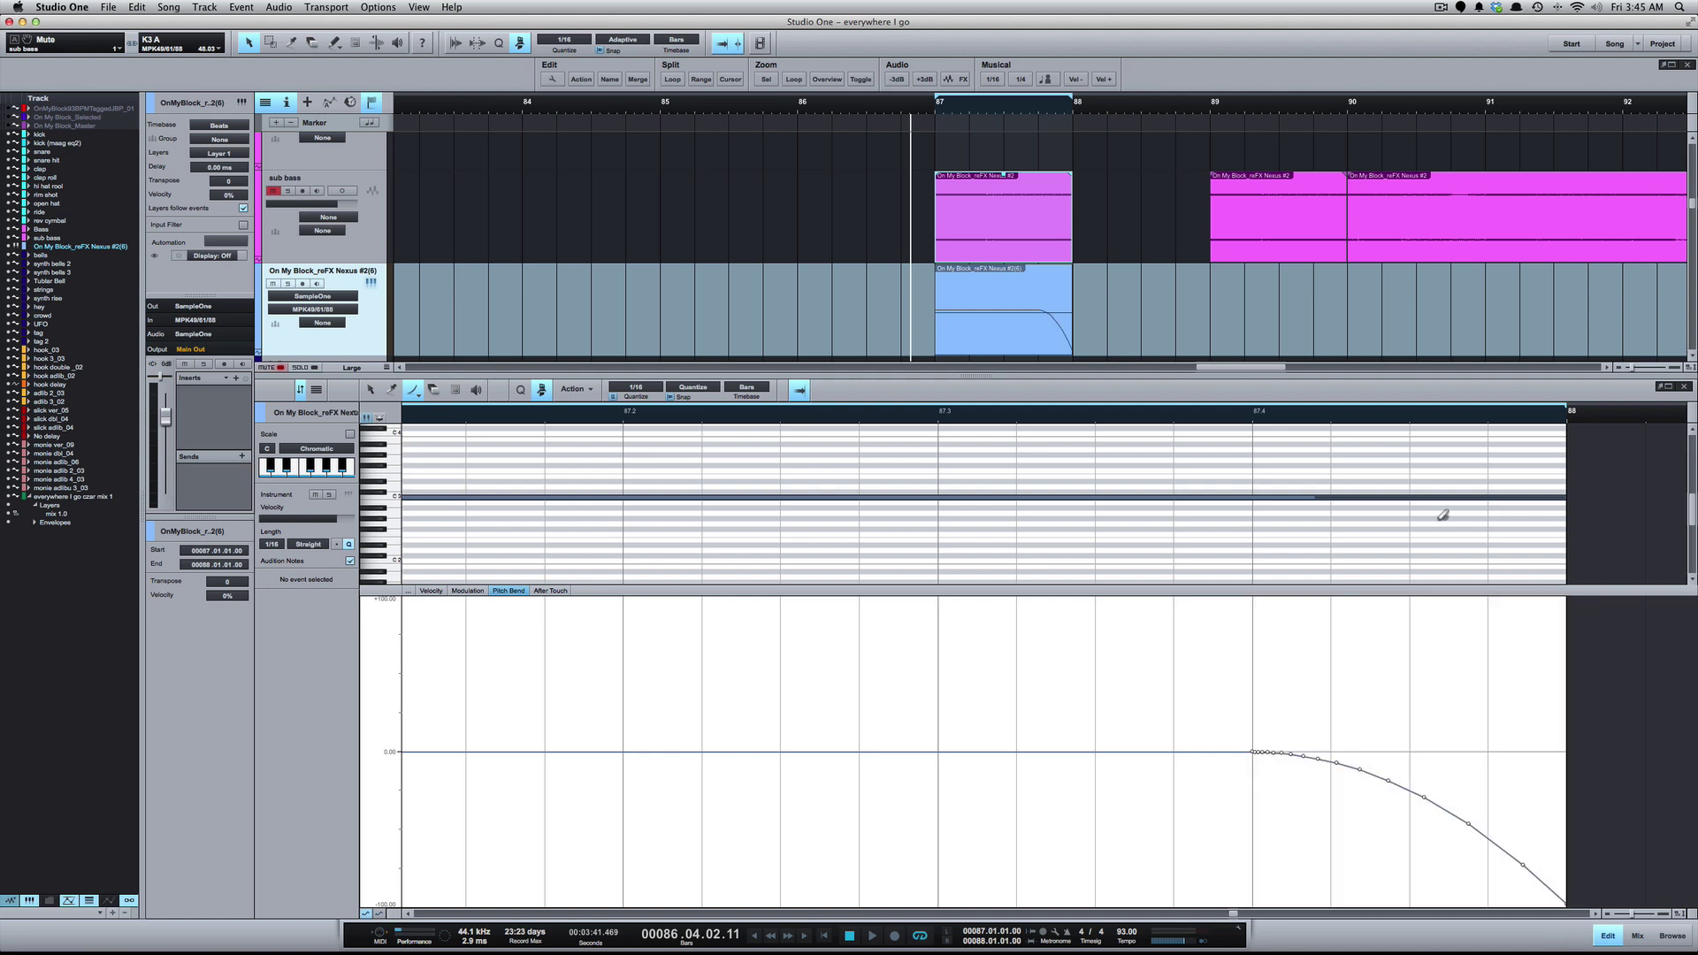
pyautogui.press('space')
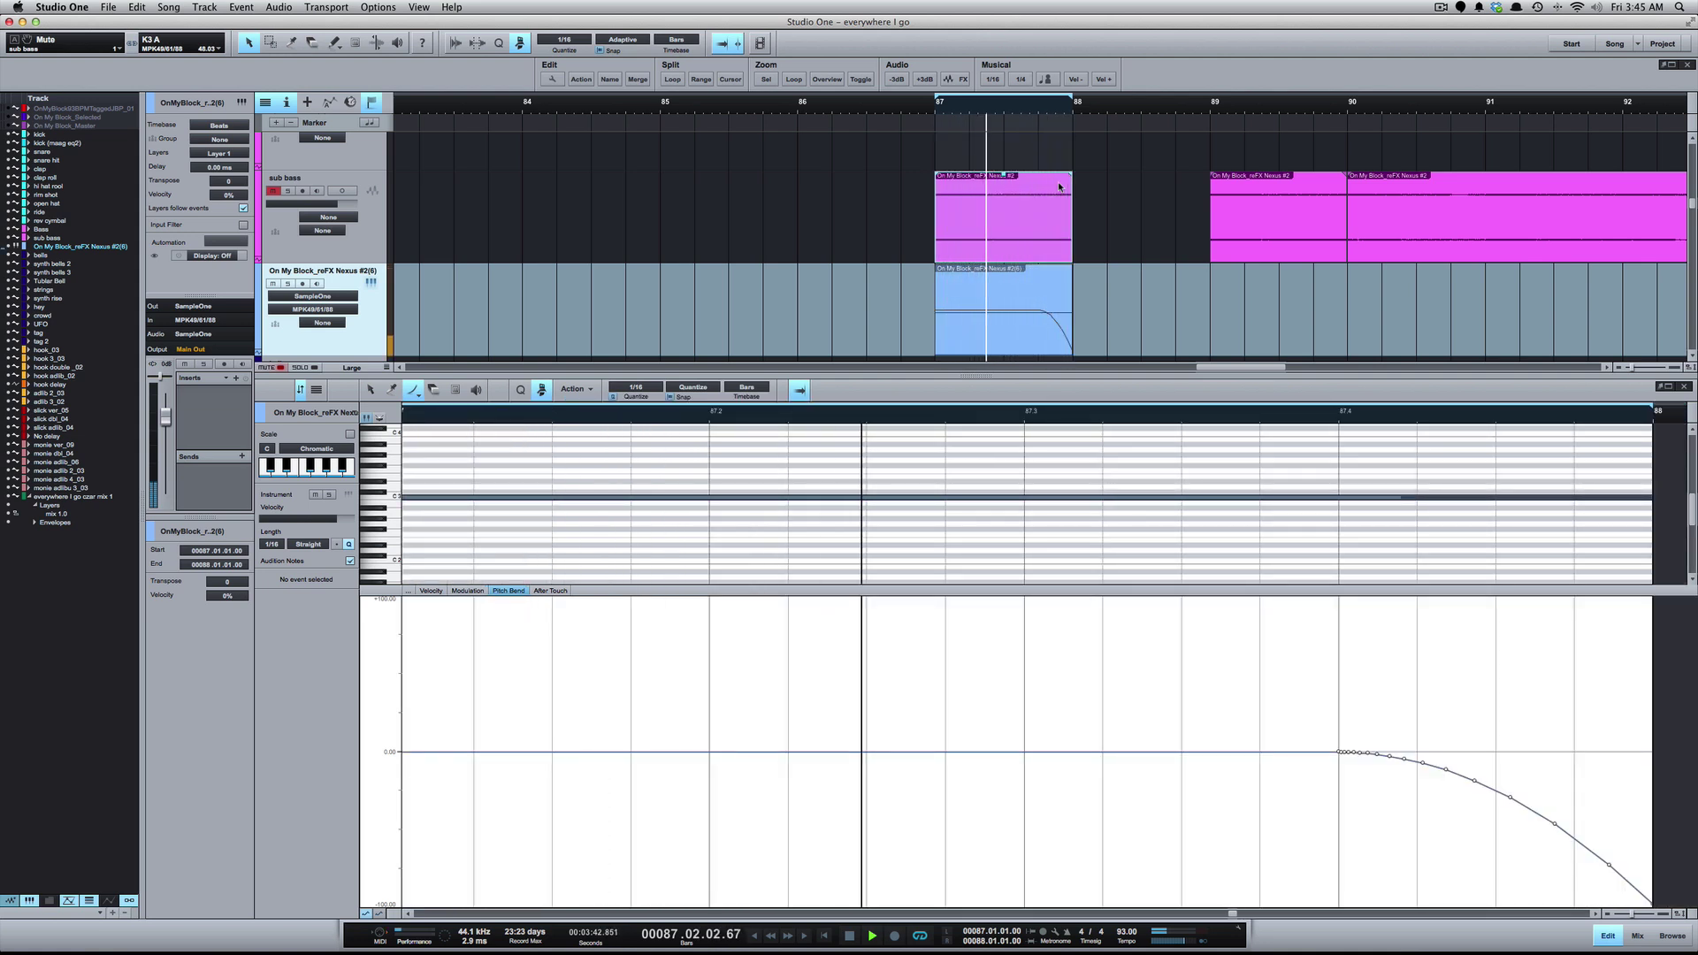
# Redraw the parabola pitch-bend dive from beat 3 of bar 87 to bar 88
pyautogui.press('space')
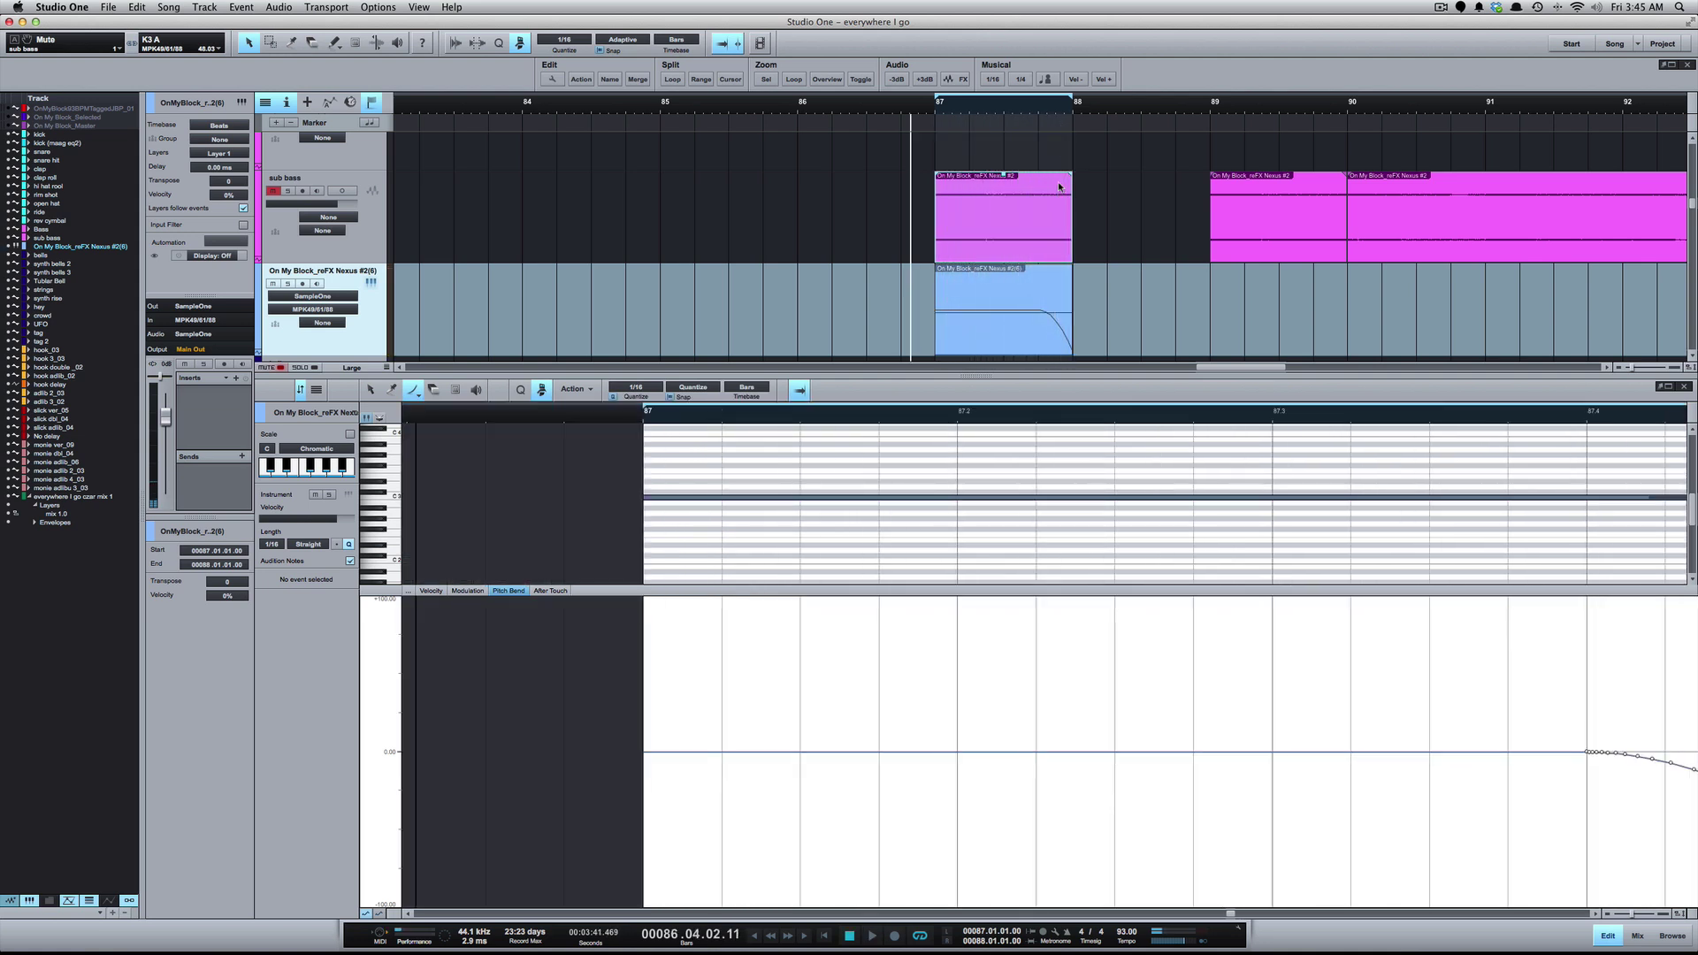
pyautogui.hscroll(5, 1285, 730)
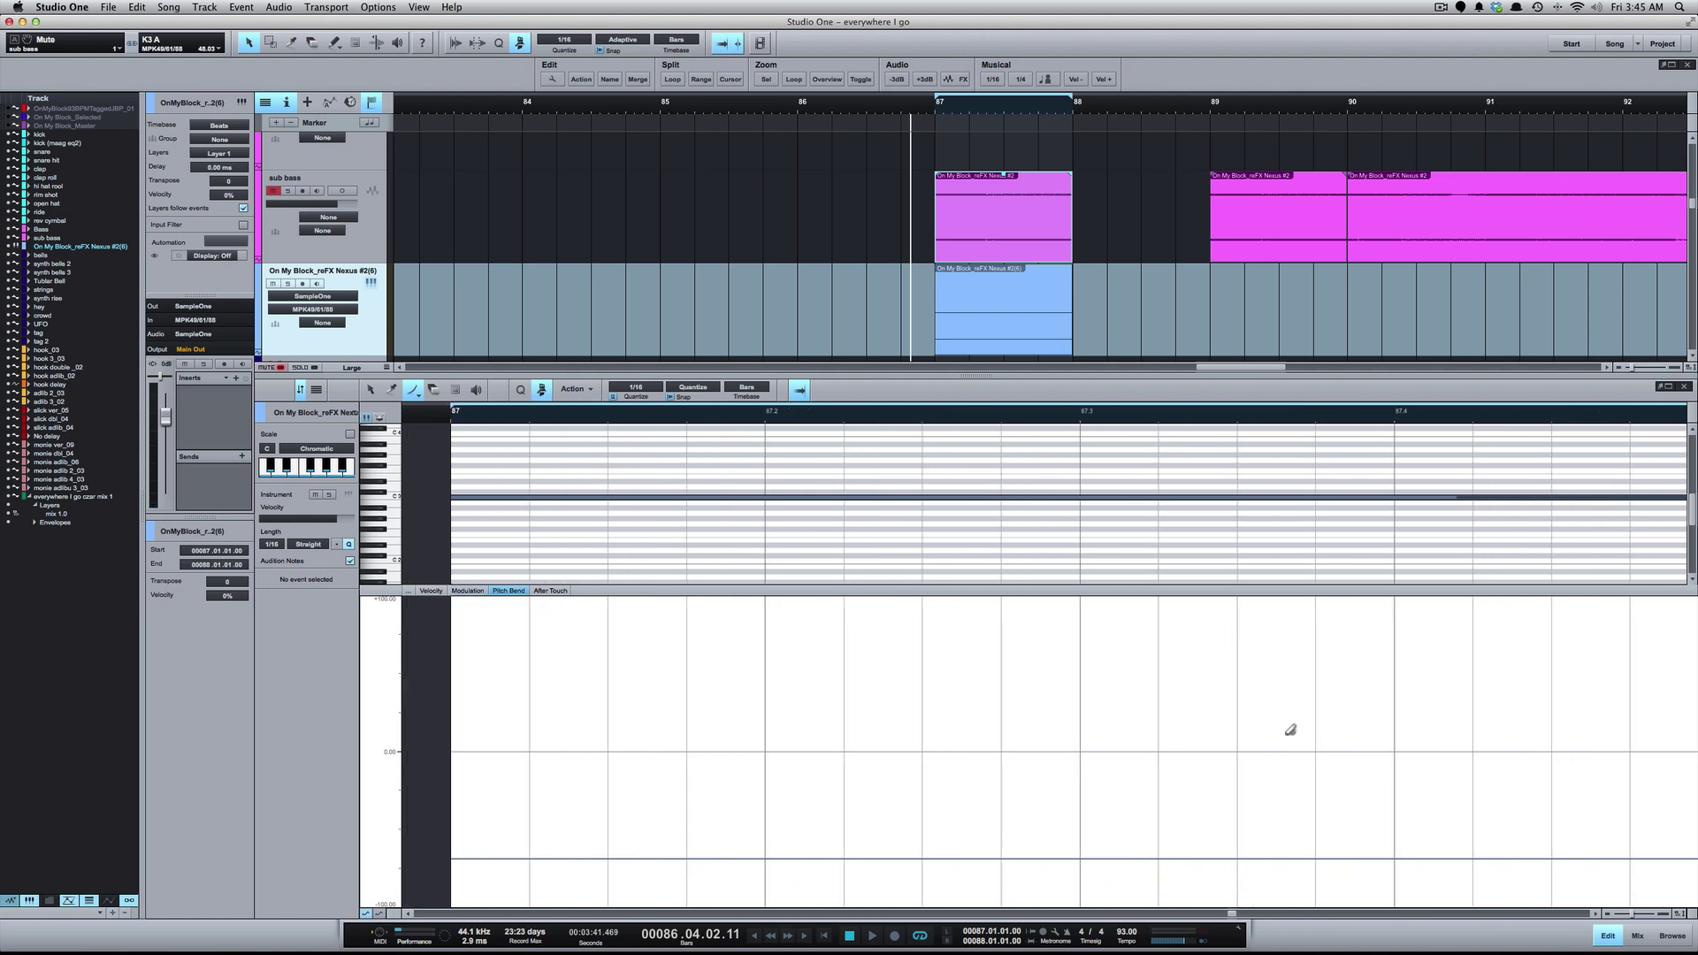
pyautogui.hscroll(2, 1288, 728)
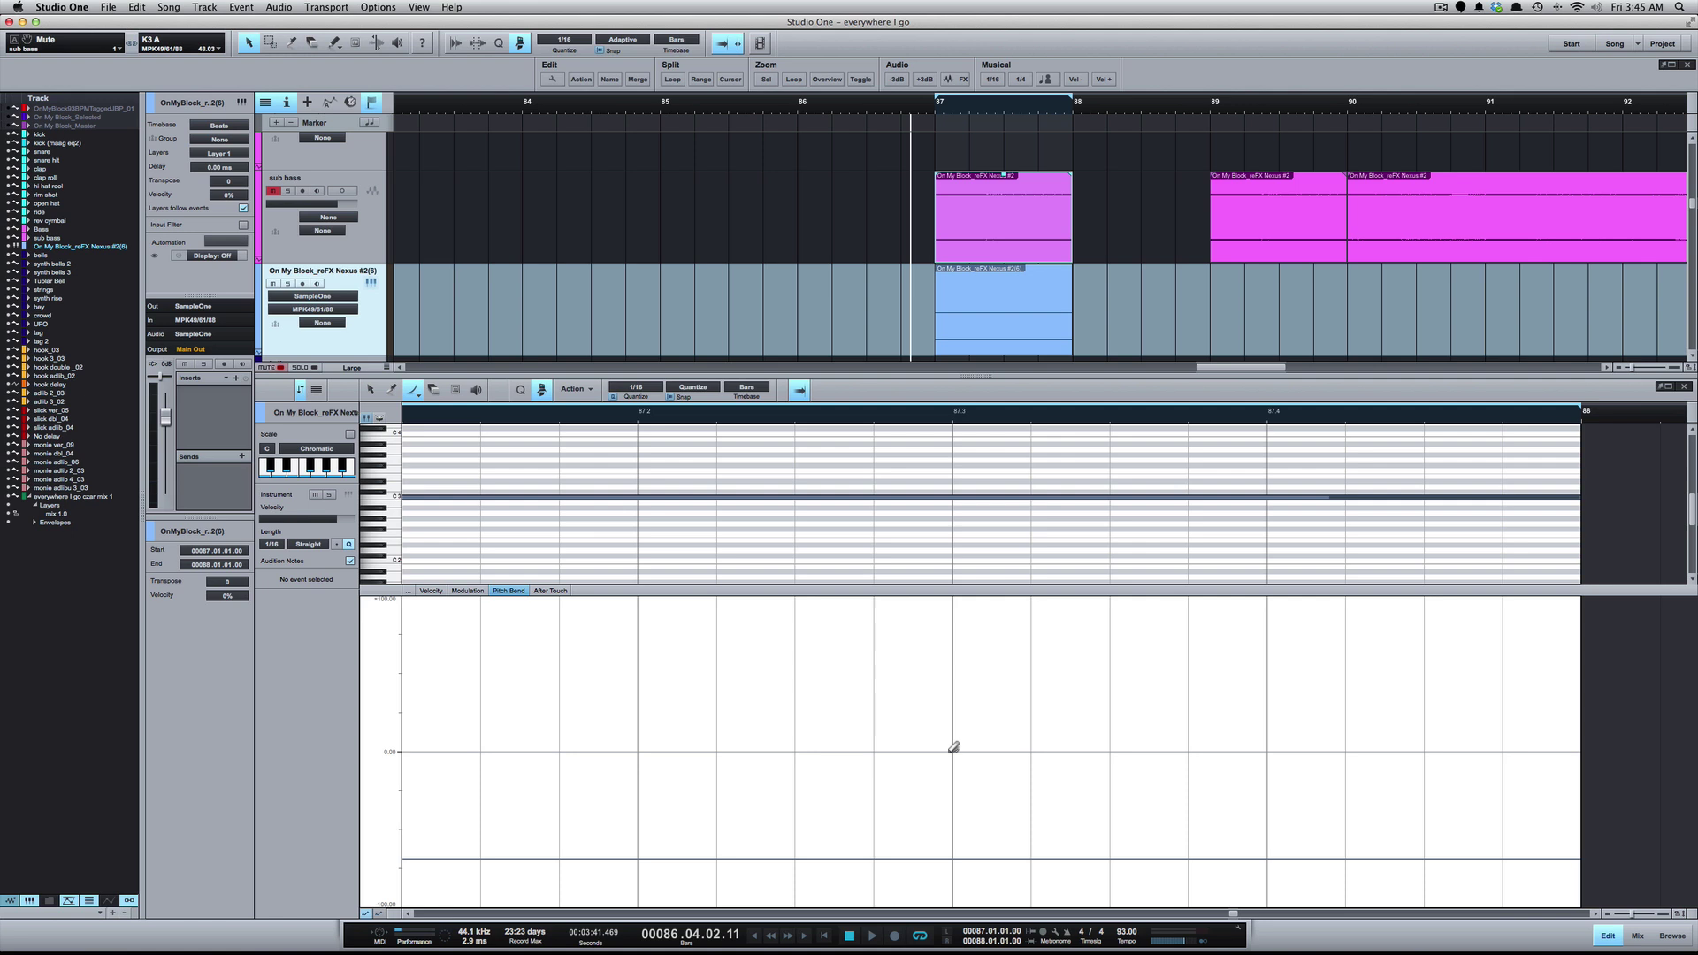
pyautogui.moveTo(1004, 760)
pyautogui.mouseDown()
pyautogui.moveTo(1440, 885)
pyautogui.moveTo(1583, 904)
pyautogui.mouseUp()
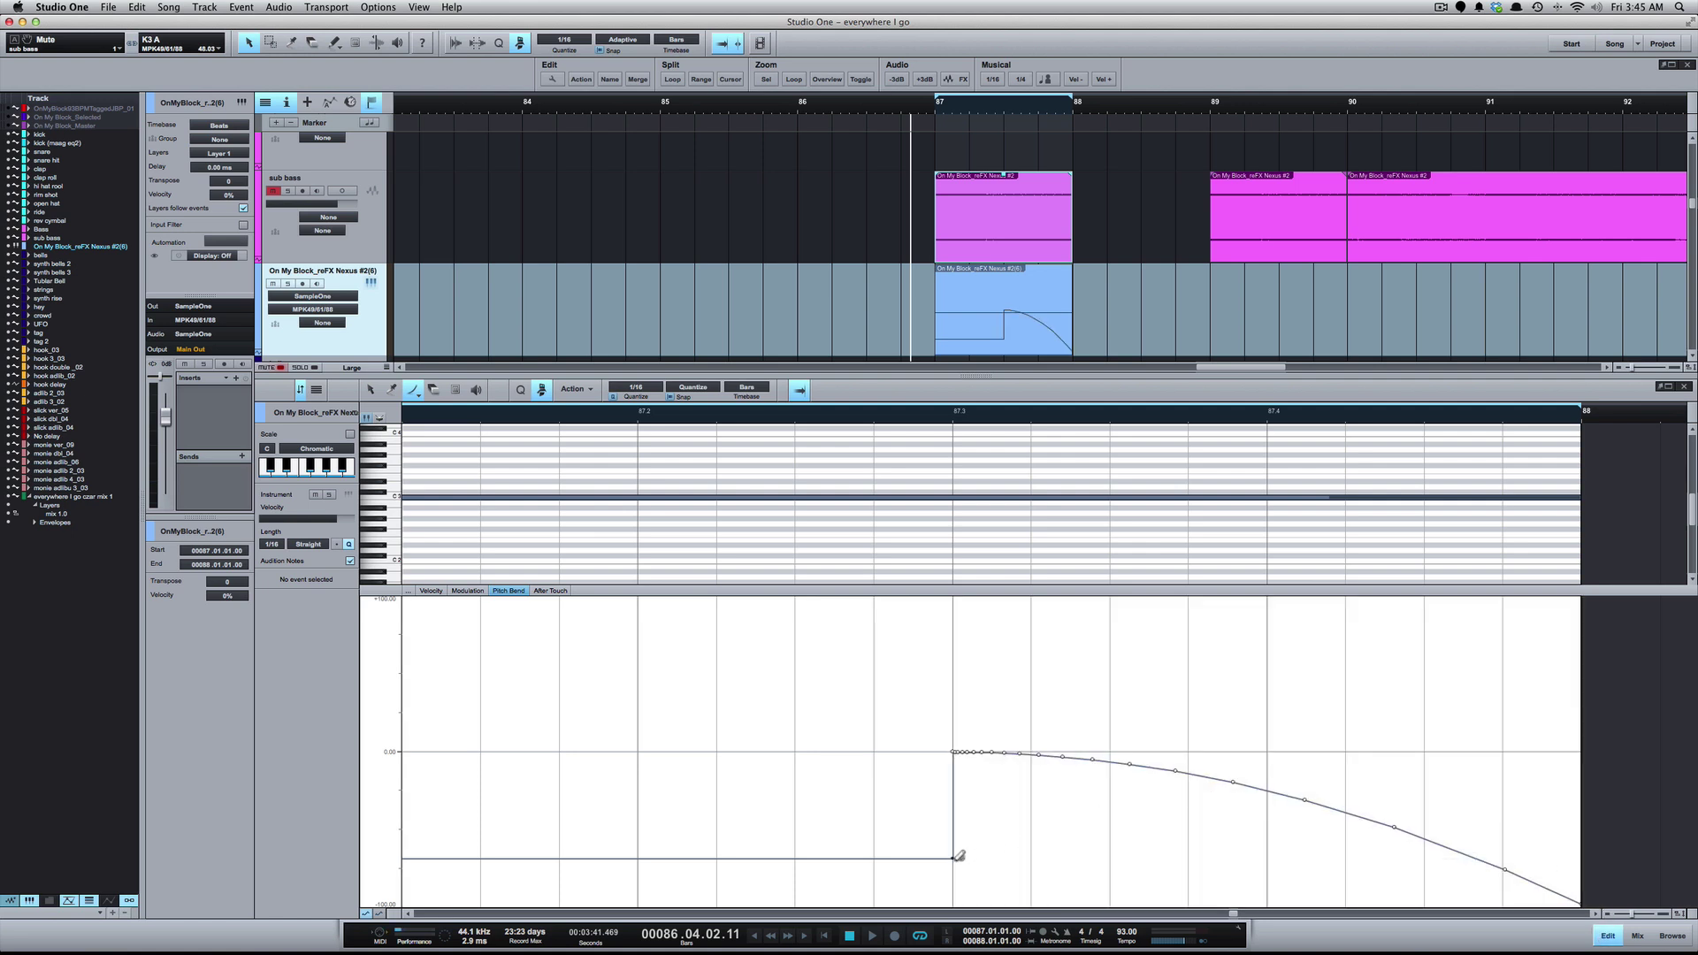
# Lift the stray low bend point back to 0.00 and replay the drop
pyautogui.press('1')
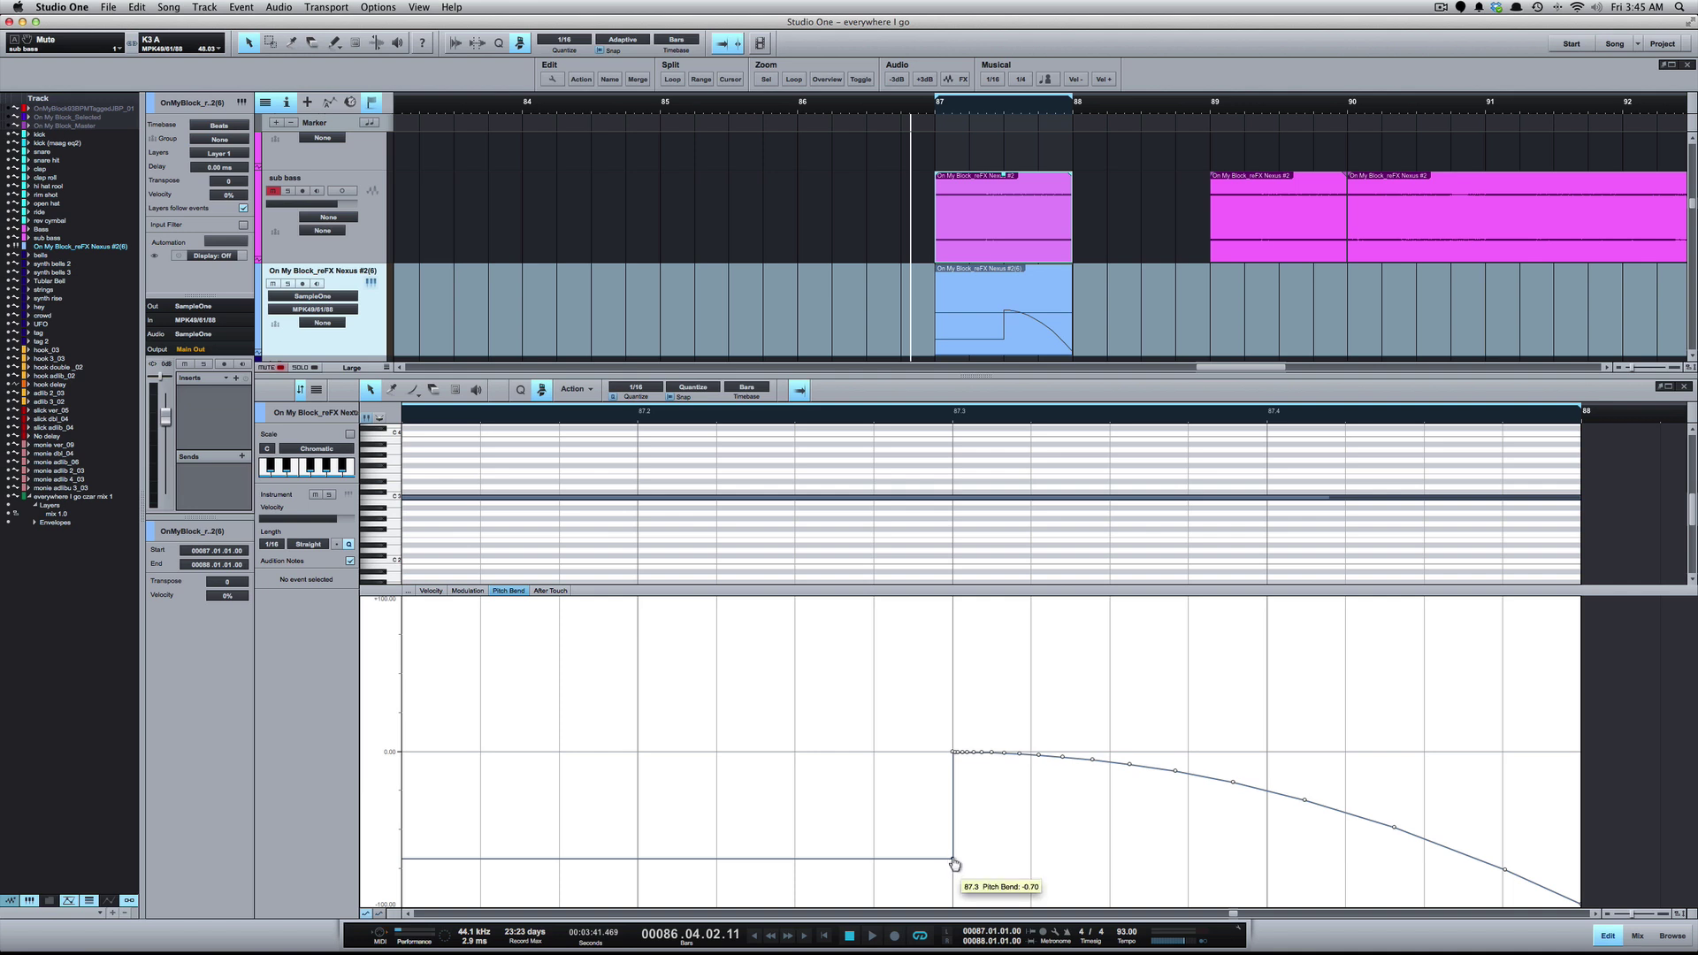
pyautogui.moveTo(954, 857); pyautogui.dragTo(916, 758)
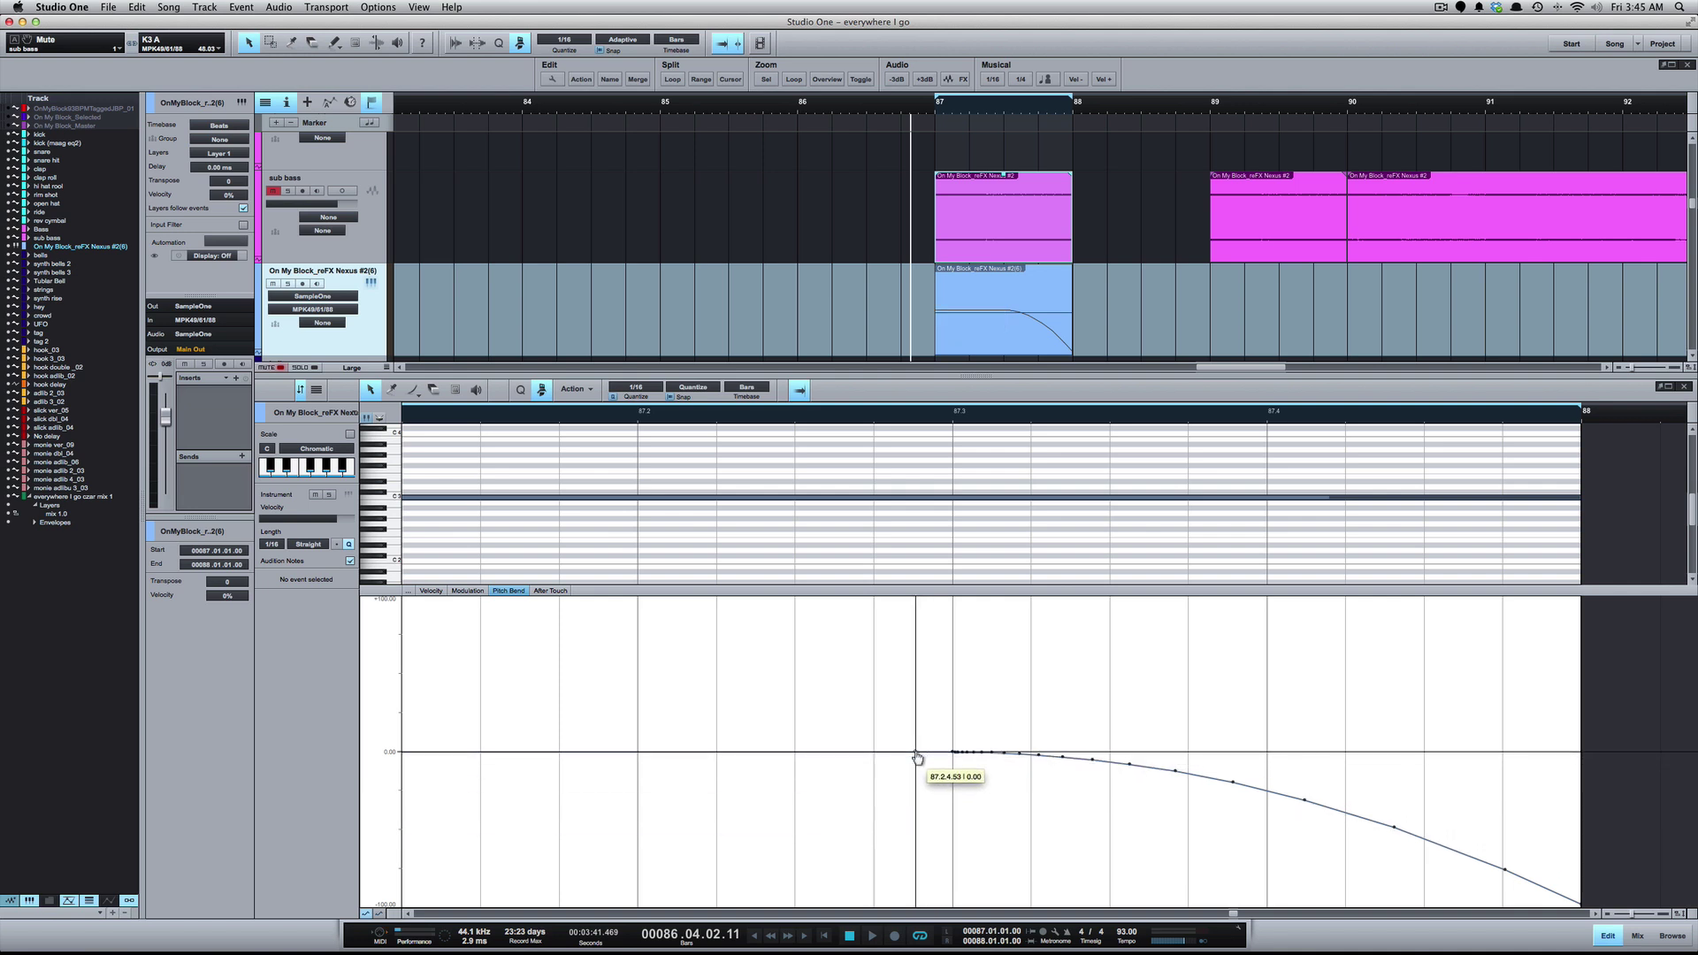
pyautogui.press('space')
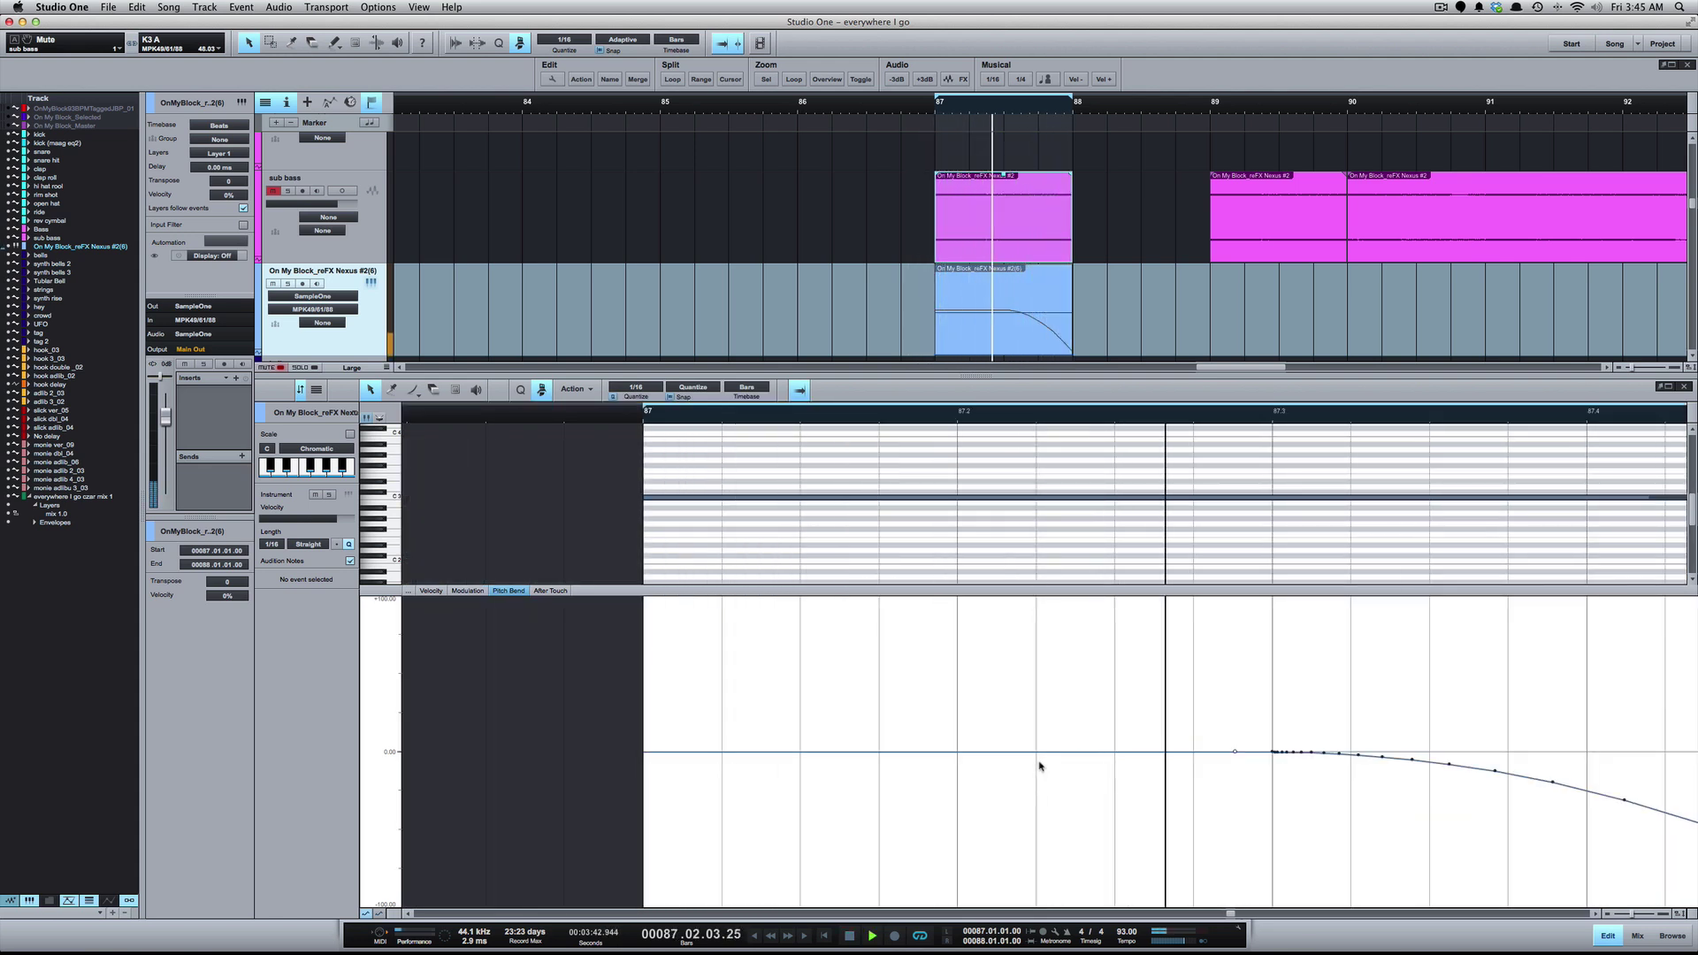
pyautogui.press('space')
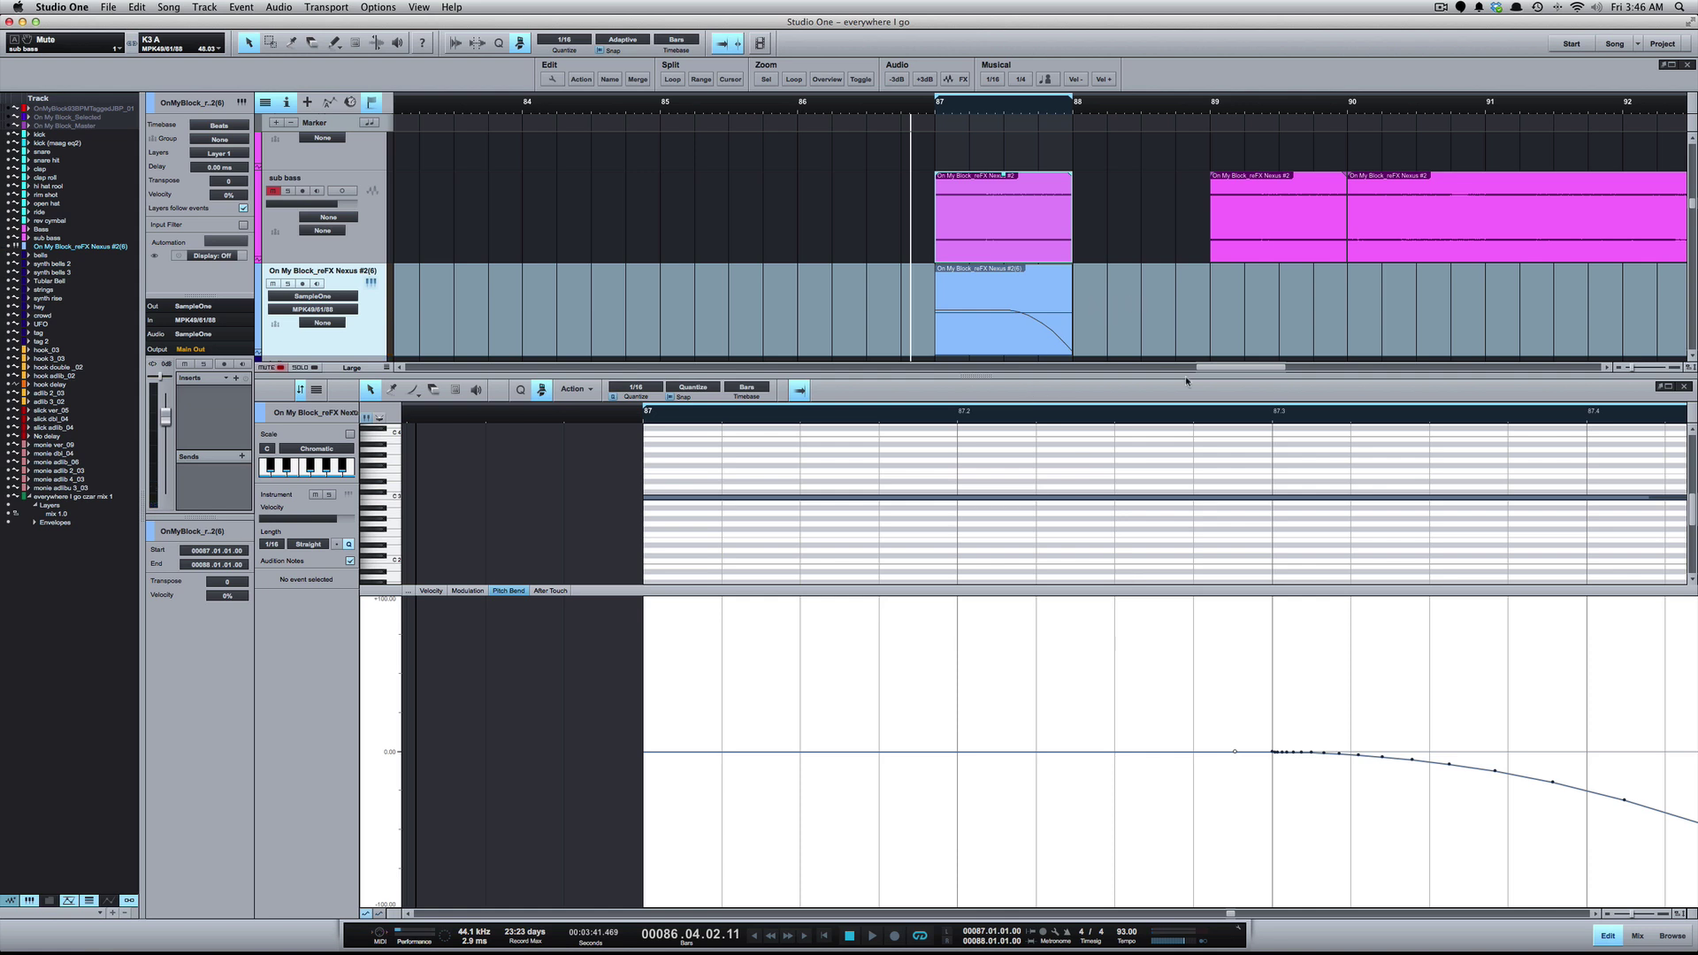
# Copy the C3 note down to a lower pitch and trim its start to beat 3 of bar 87
pyautogui.press('w')
pyautogui.press('w')
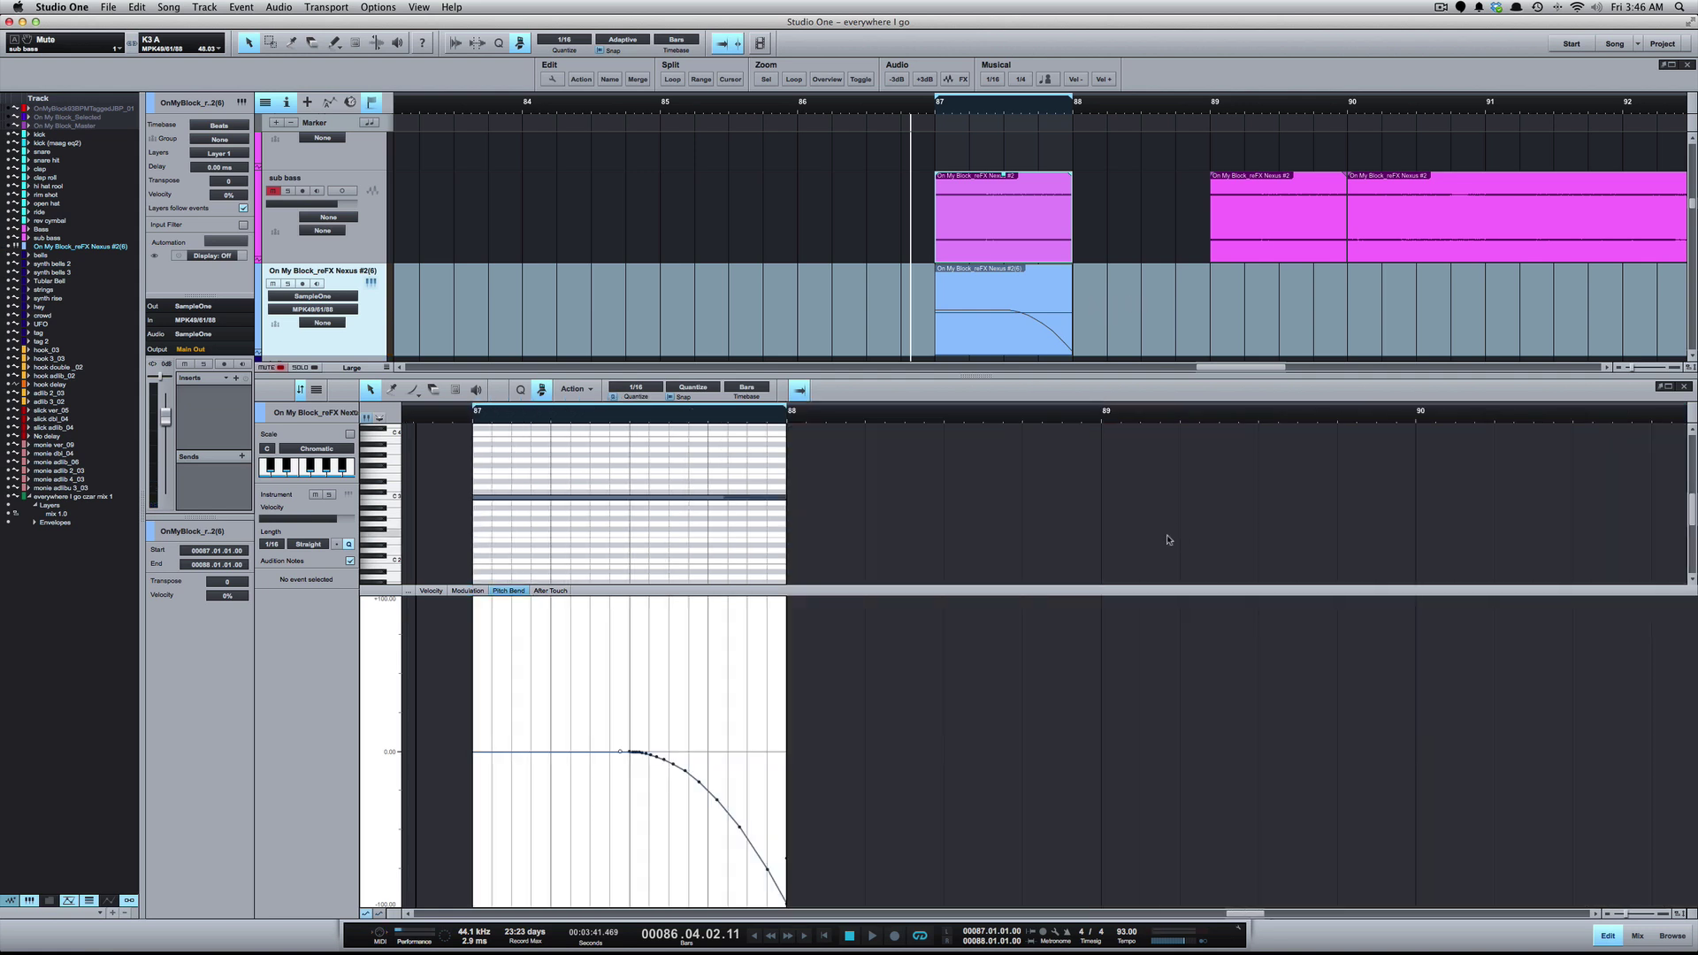
pyautogui.press('e')
pyautogui.click(907, 499)
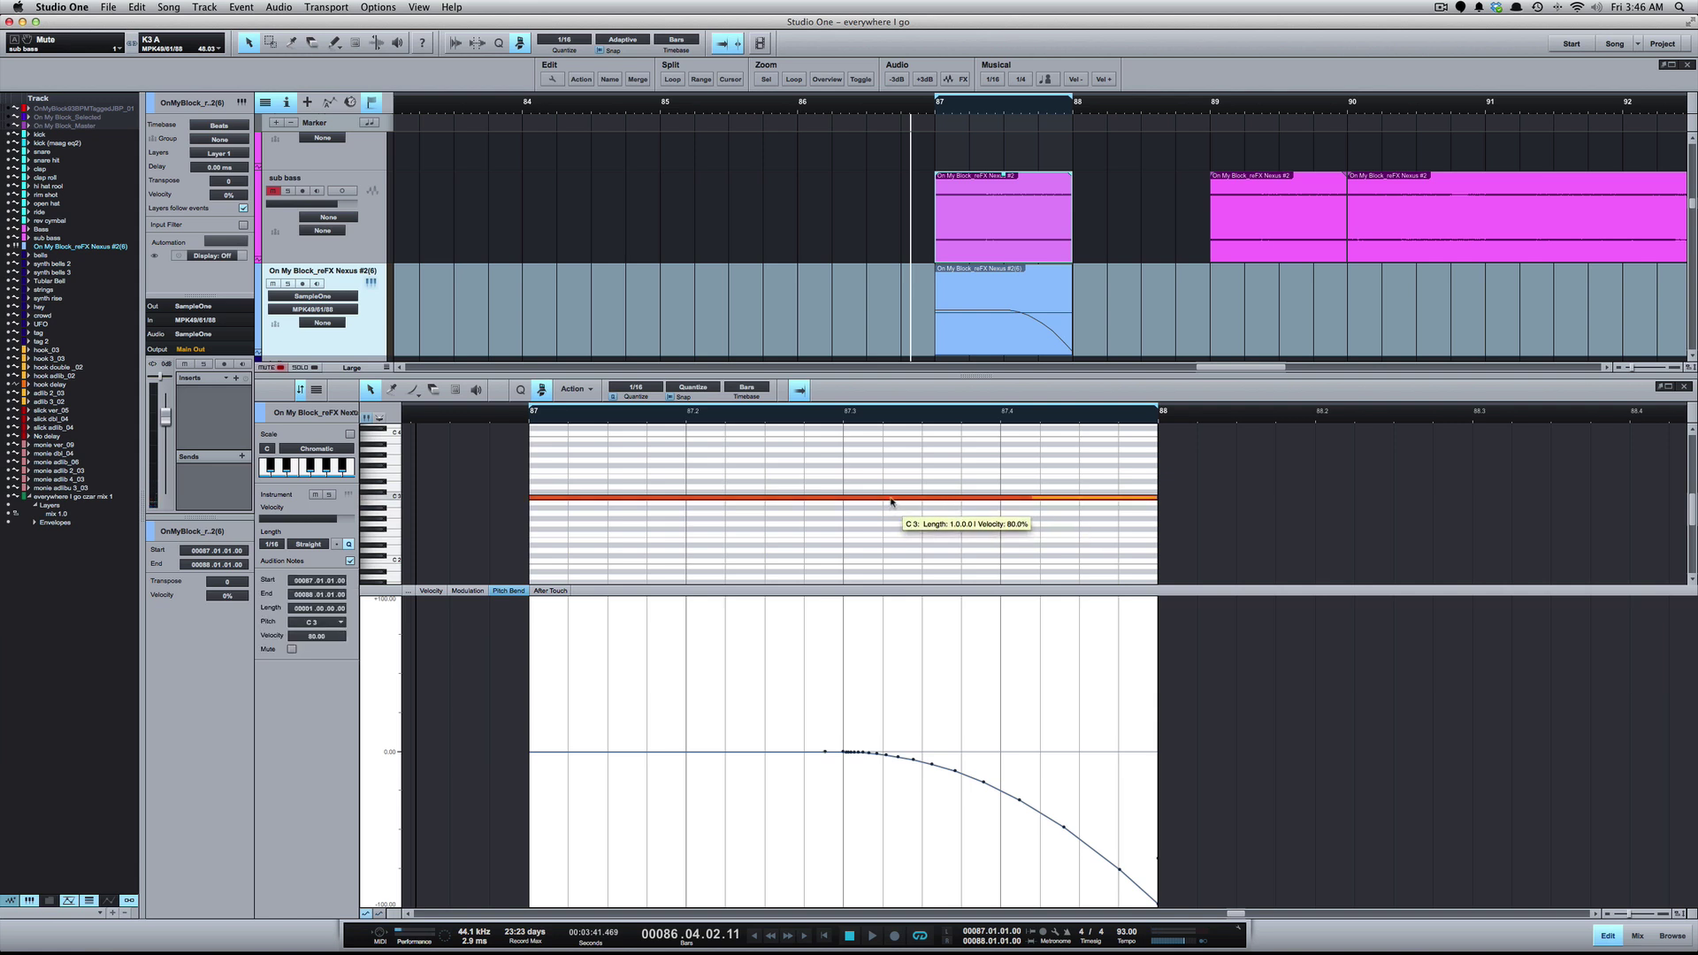
pyautogui.moveTo(890, 501); pyautogui.dragTo(891, 525)
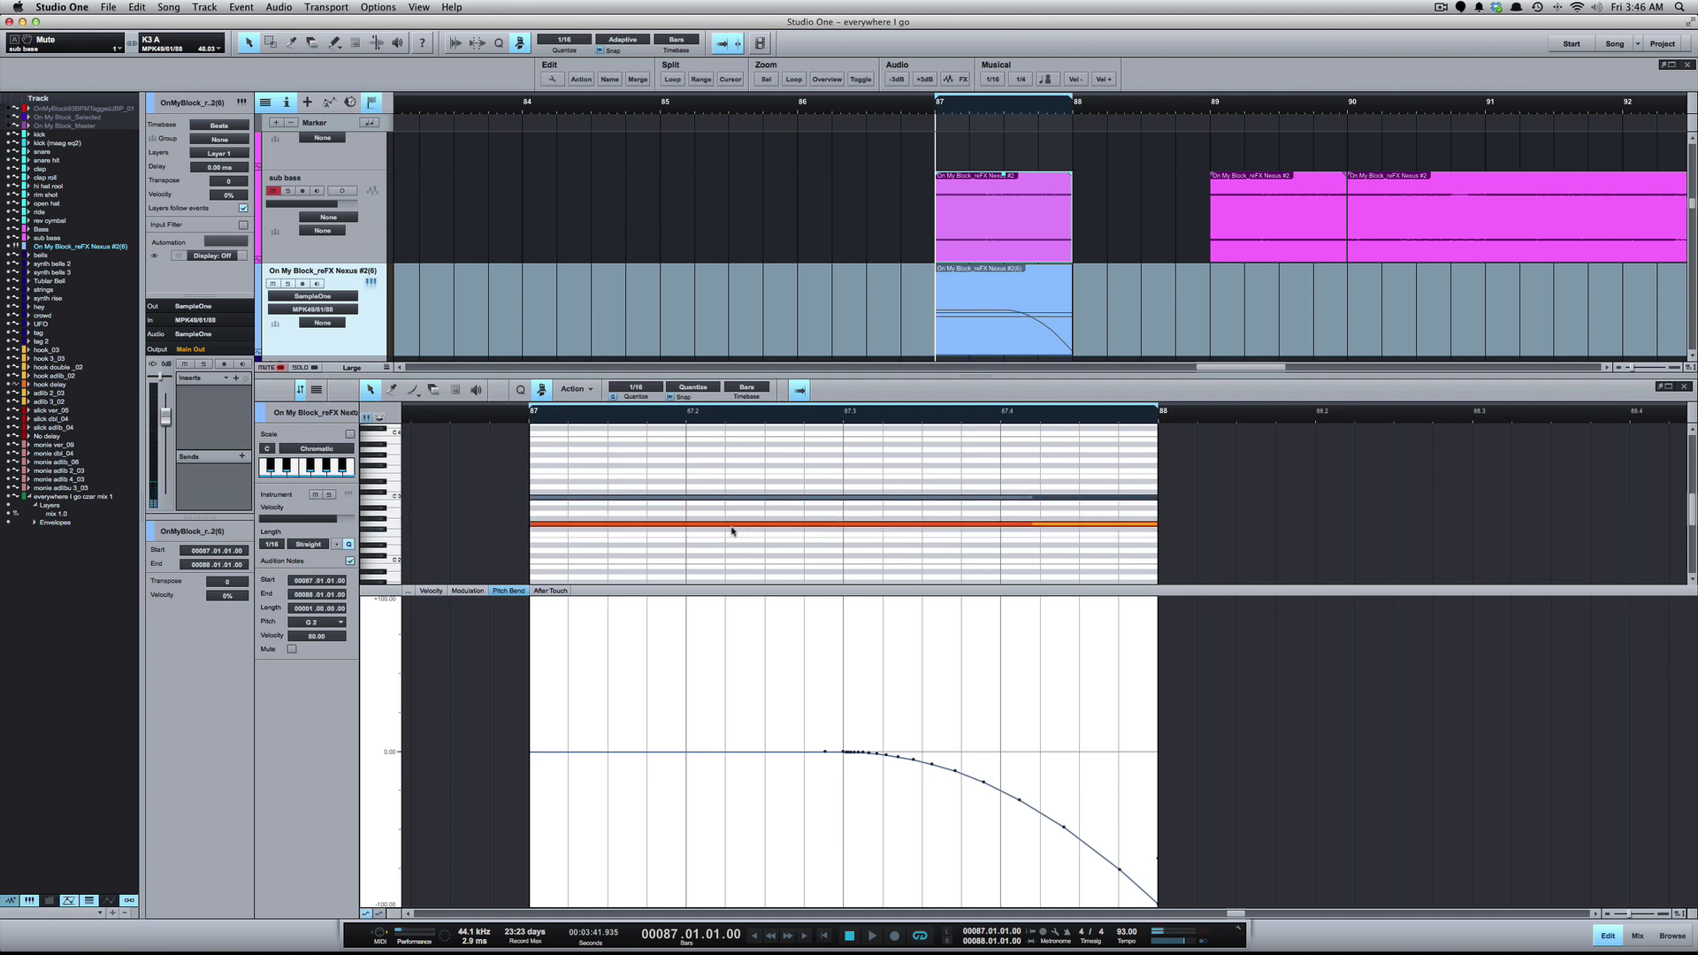
pyautogui.moveTo(531, 527); pyautogui.dragTo(845, 524)
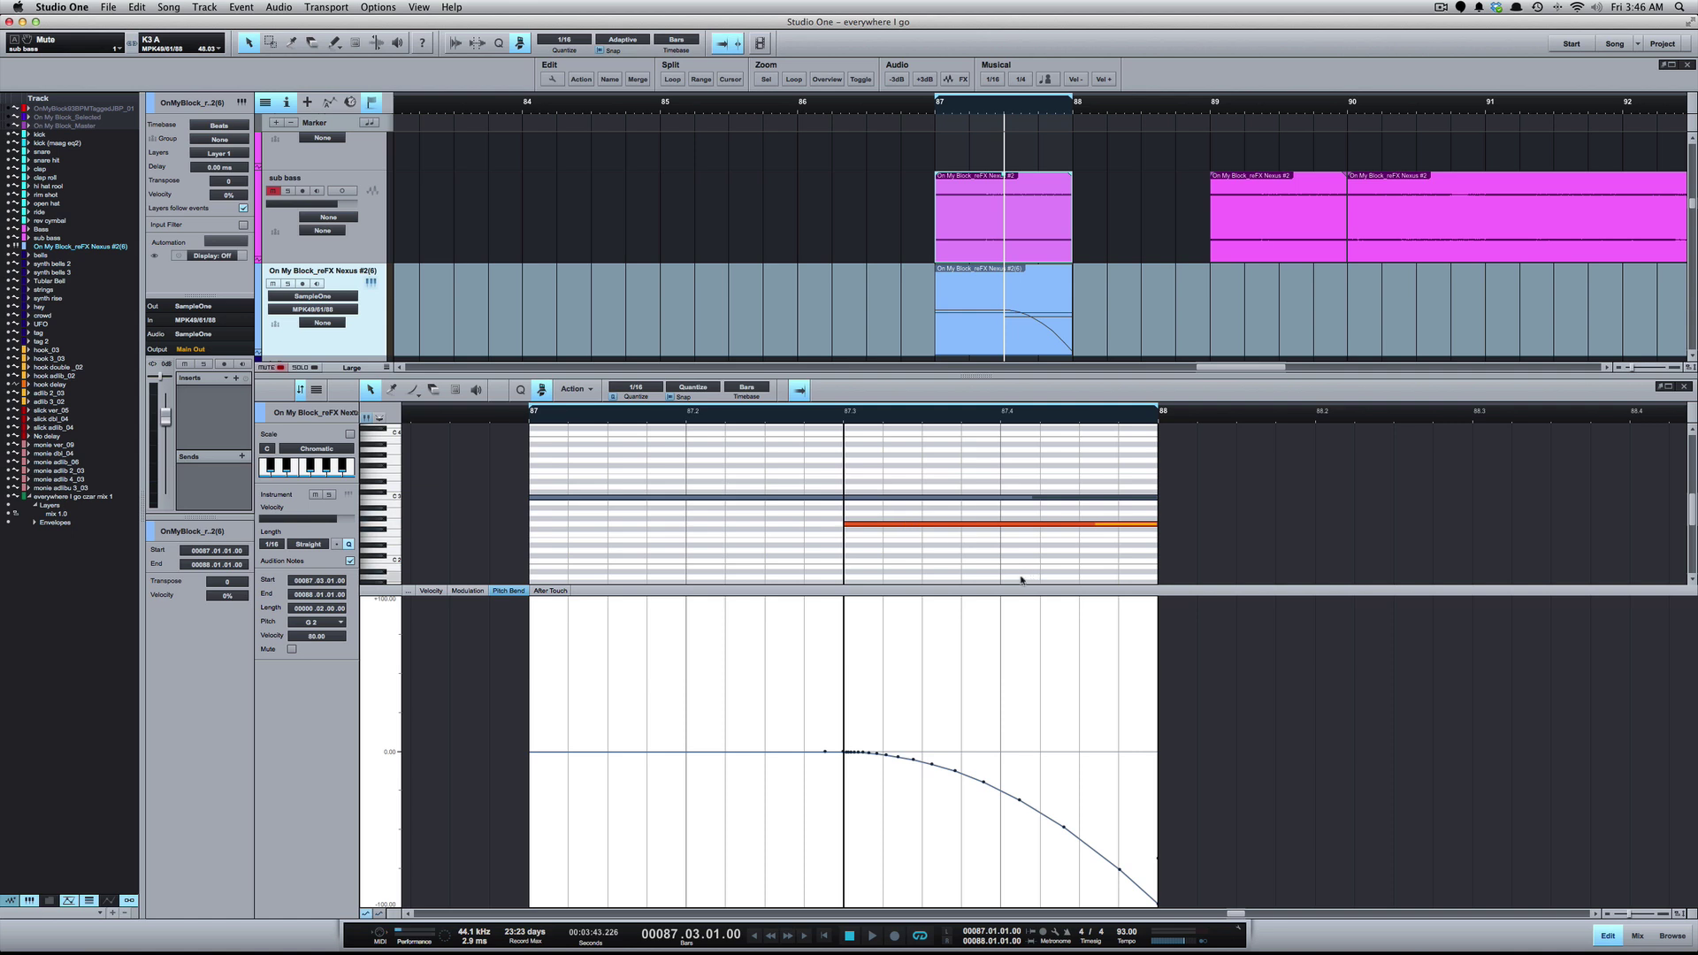
# Audition from just before bar 87, move the lower note's start earlier in bar 87, and replay
pyautogui.press('space')
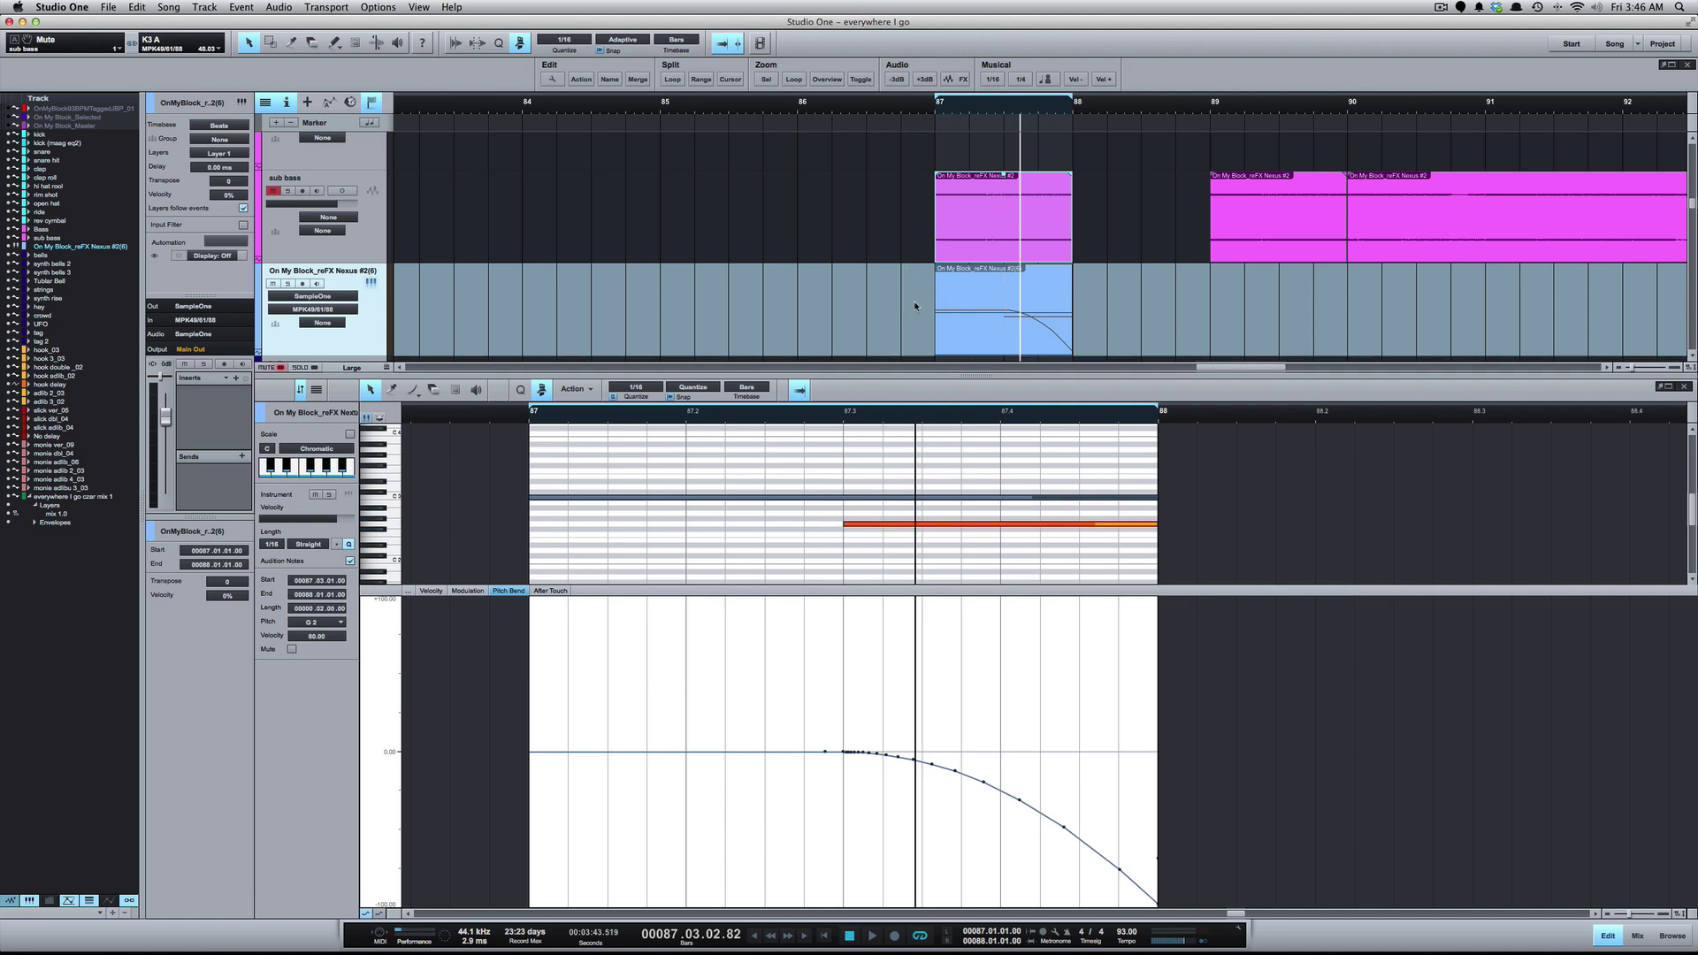
pyautogui.click(869, 111)
pyautogui.press('space')
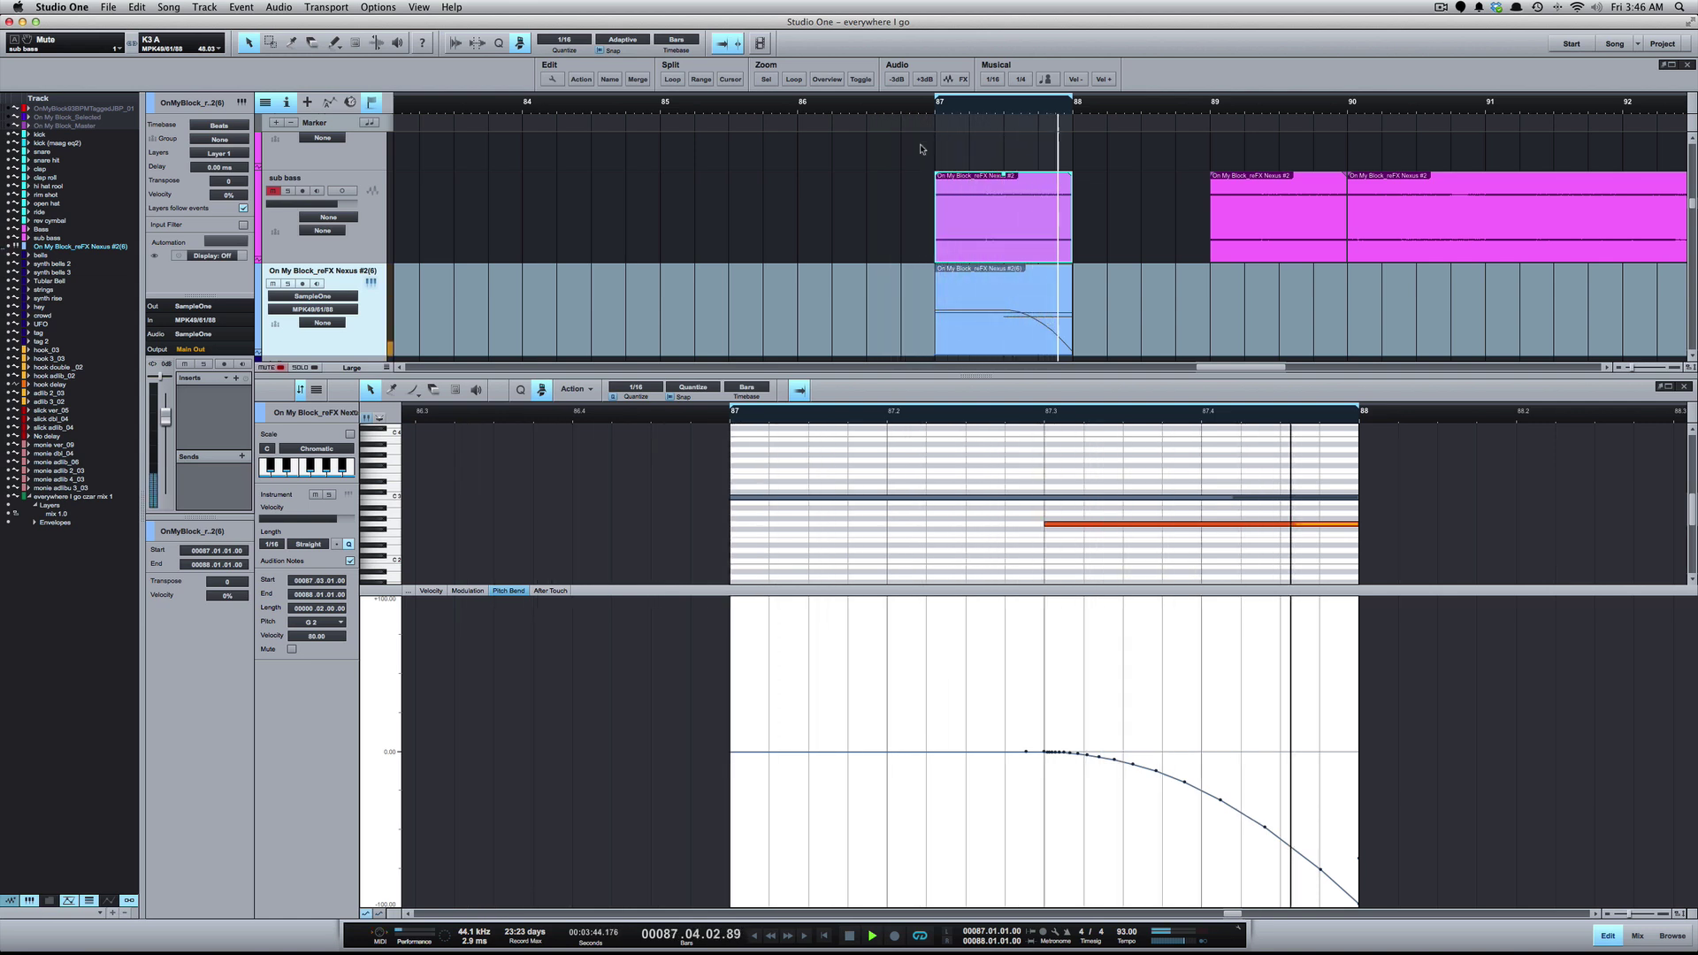
pyautogui.press('space')
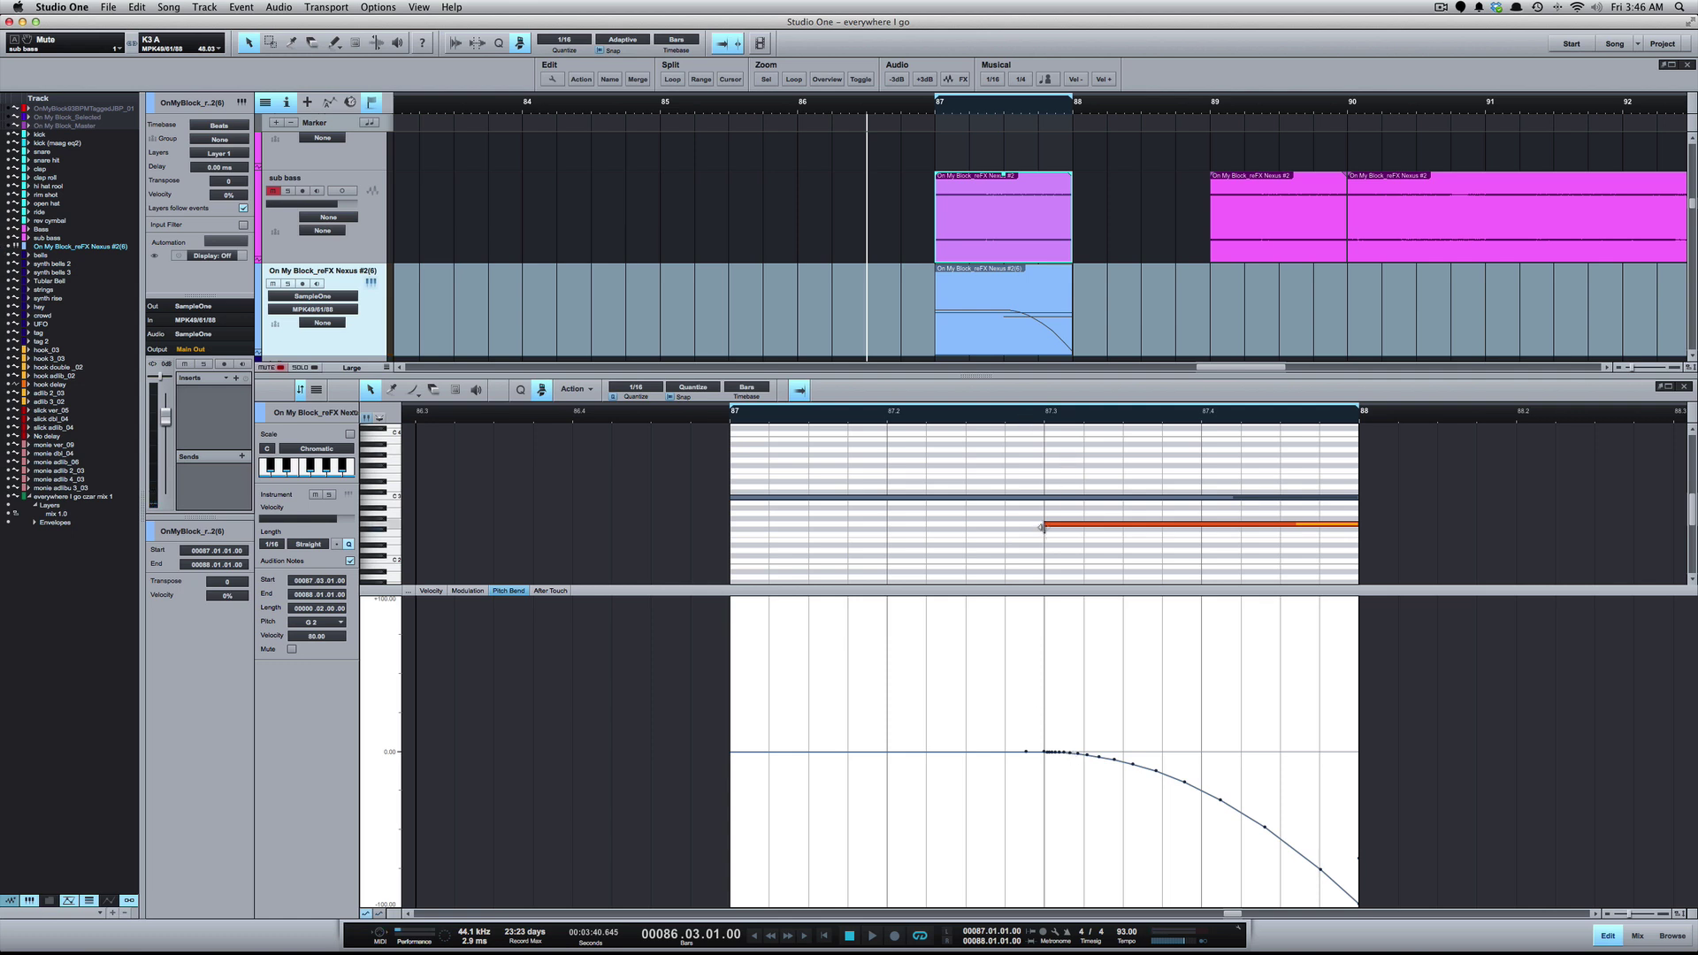
pyautogui.moveTo(1041, 527); pyautogui.dragTo(966, 527)
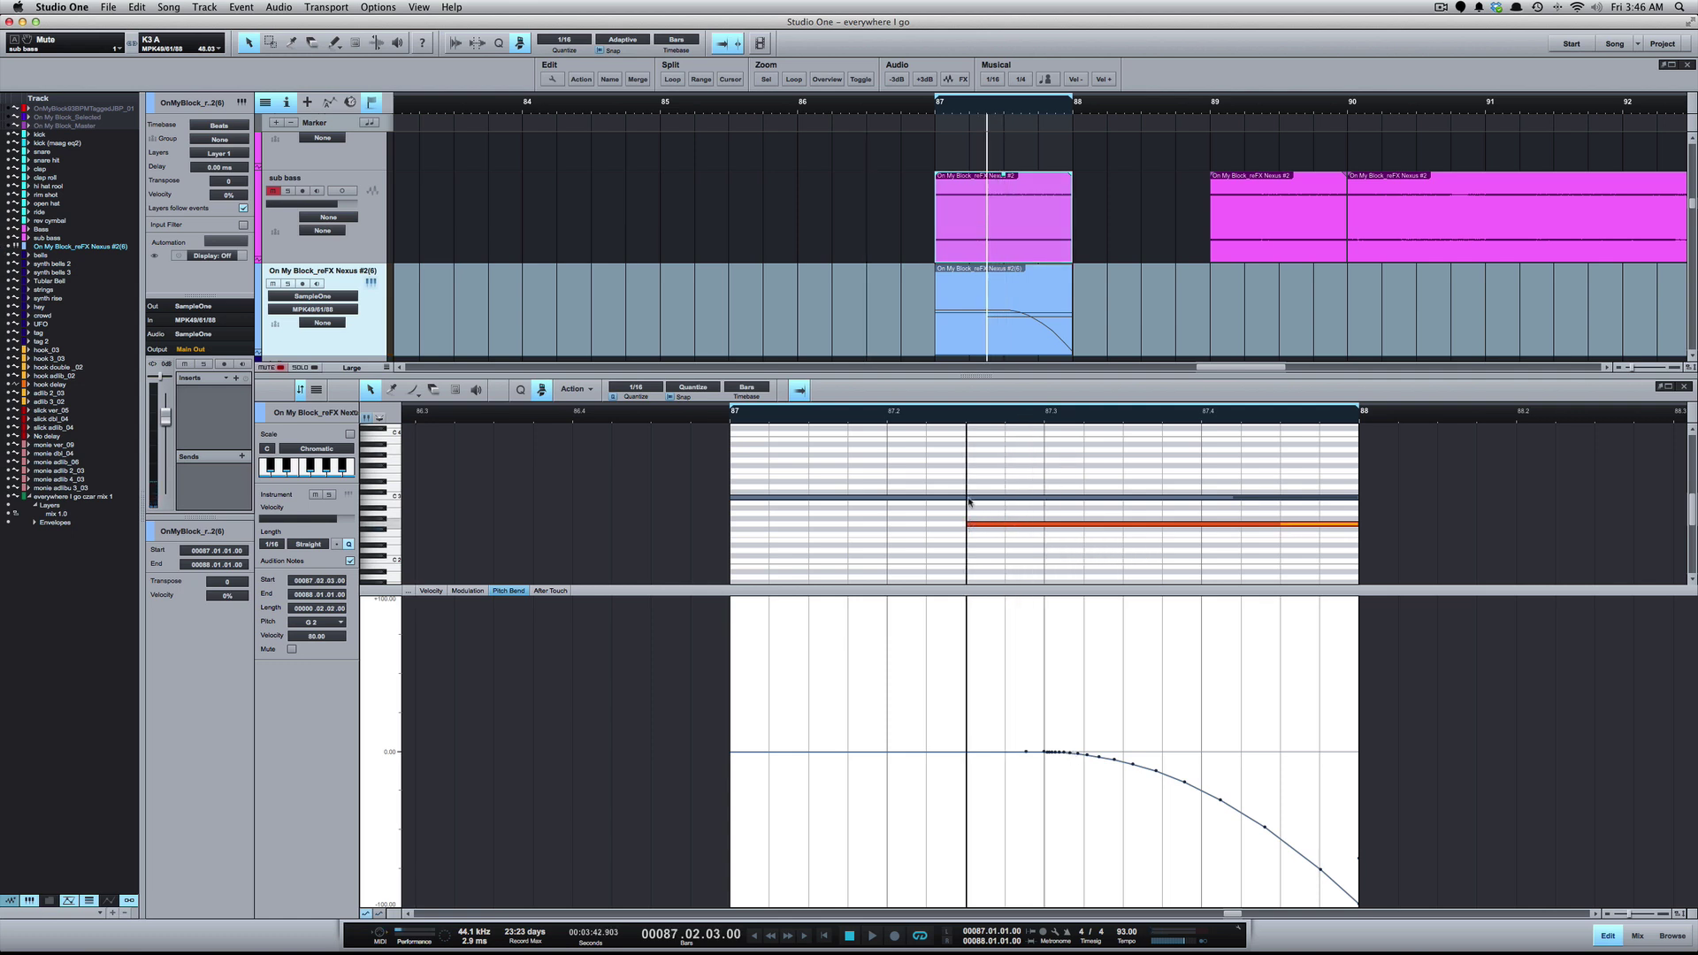
pyautogui.press('space')
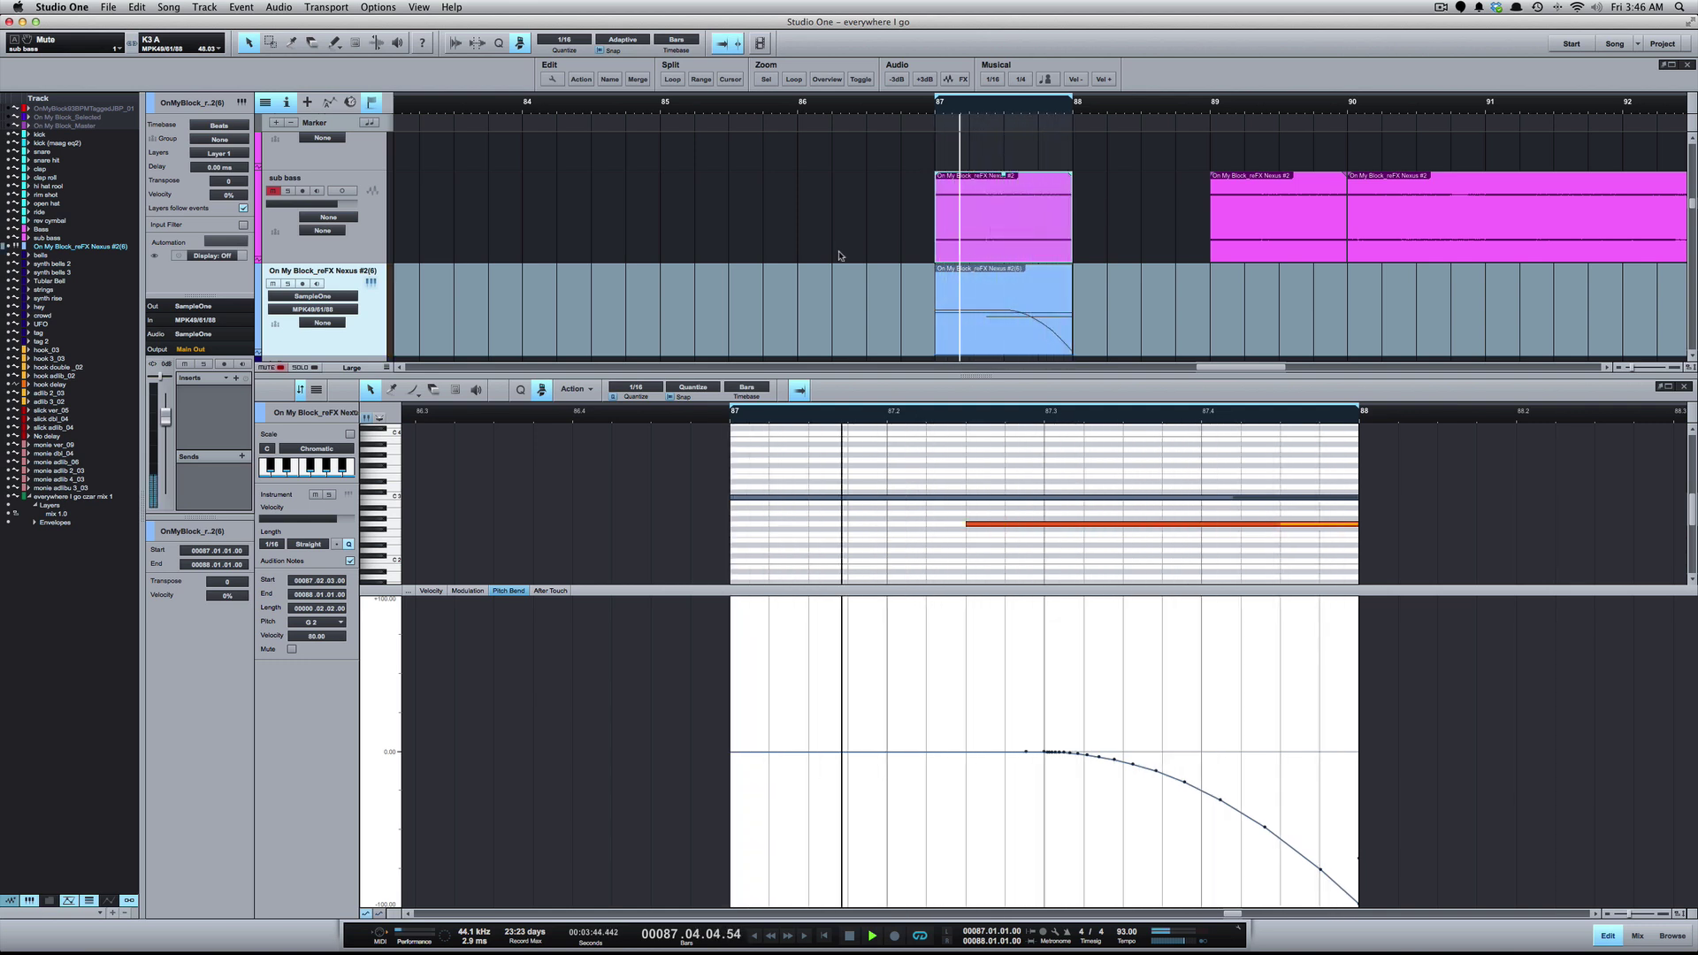
pyautogui.press('space')
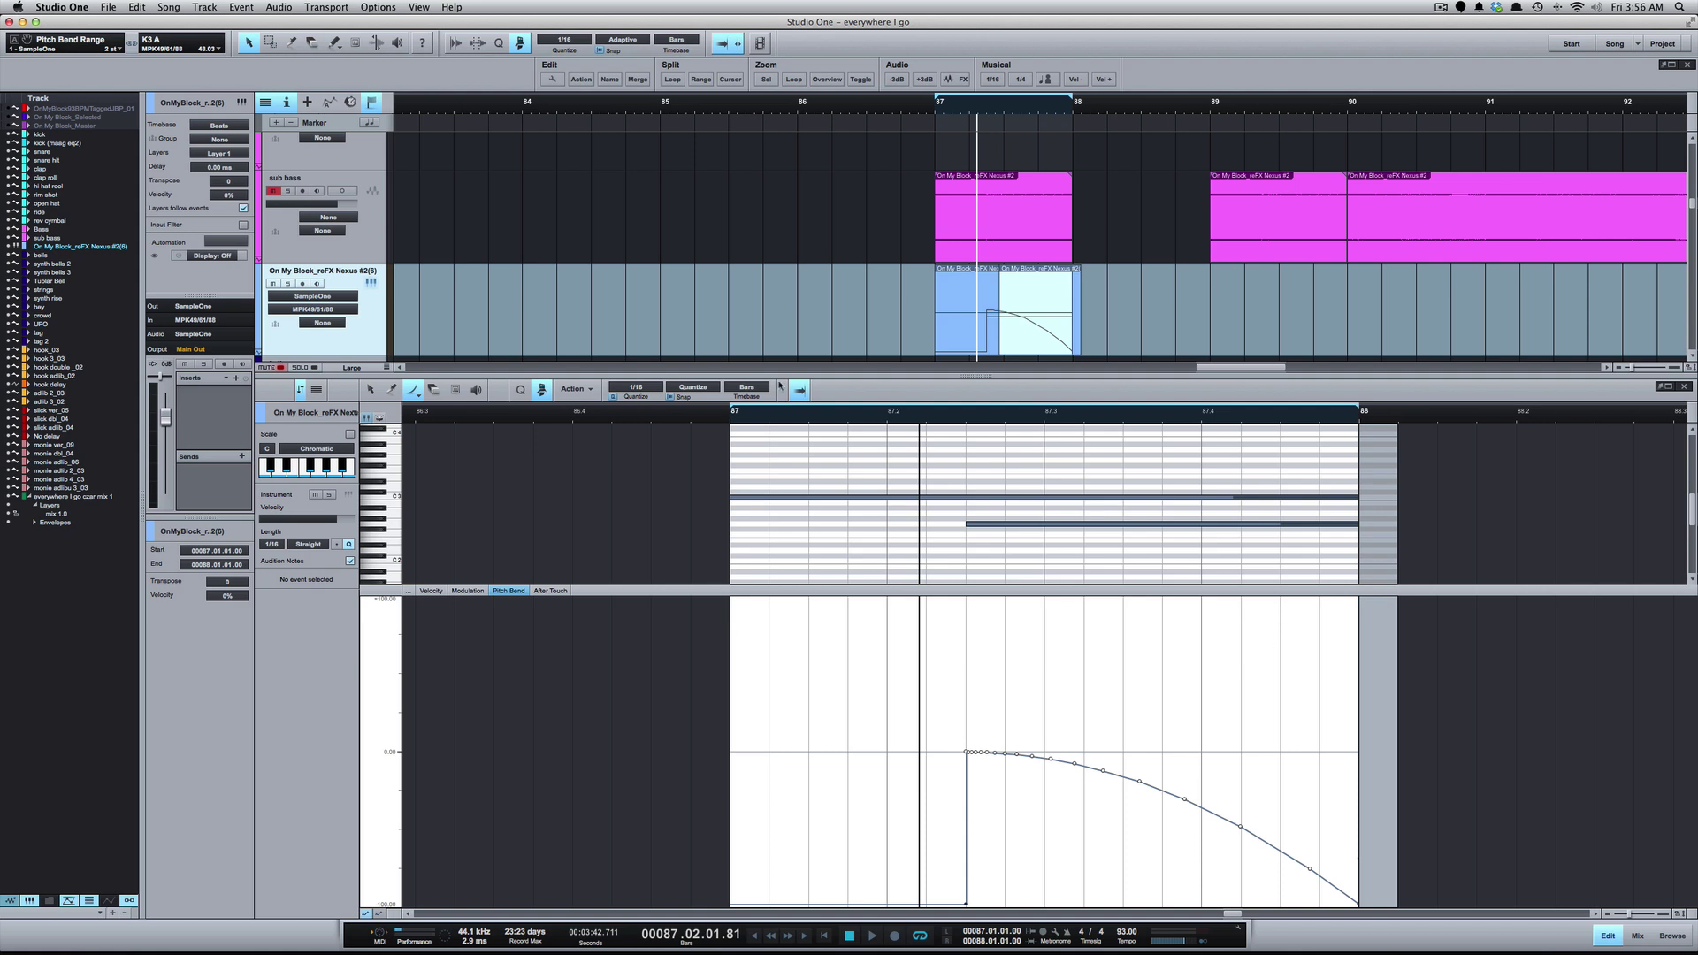
# Open the SampleOne editor and try a 24-semitone bend range, then revert it
pyautogui.click(371, 283)
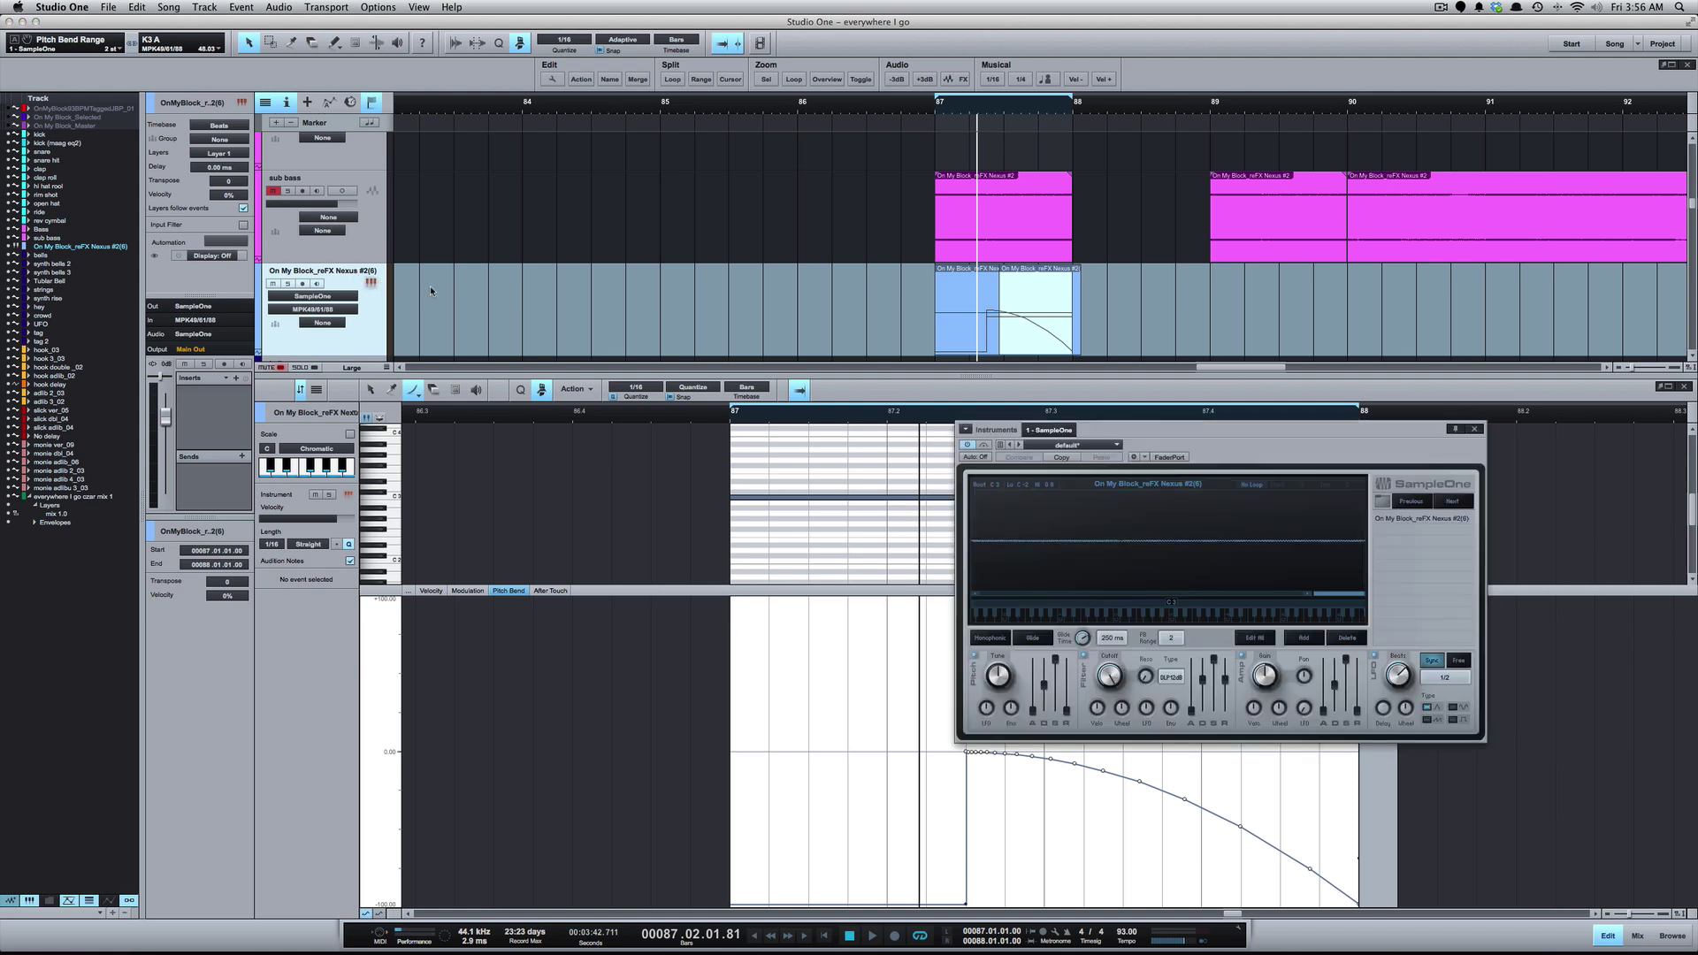
pyautogui.moveTo(1175, 430); pyautogui.dragTo(1212, 441)
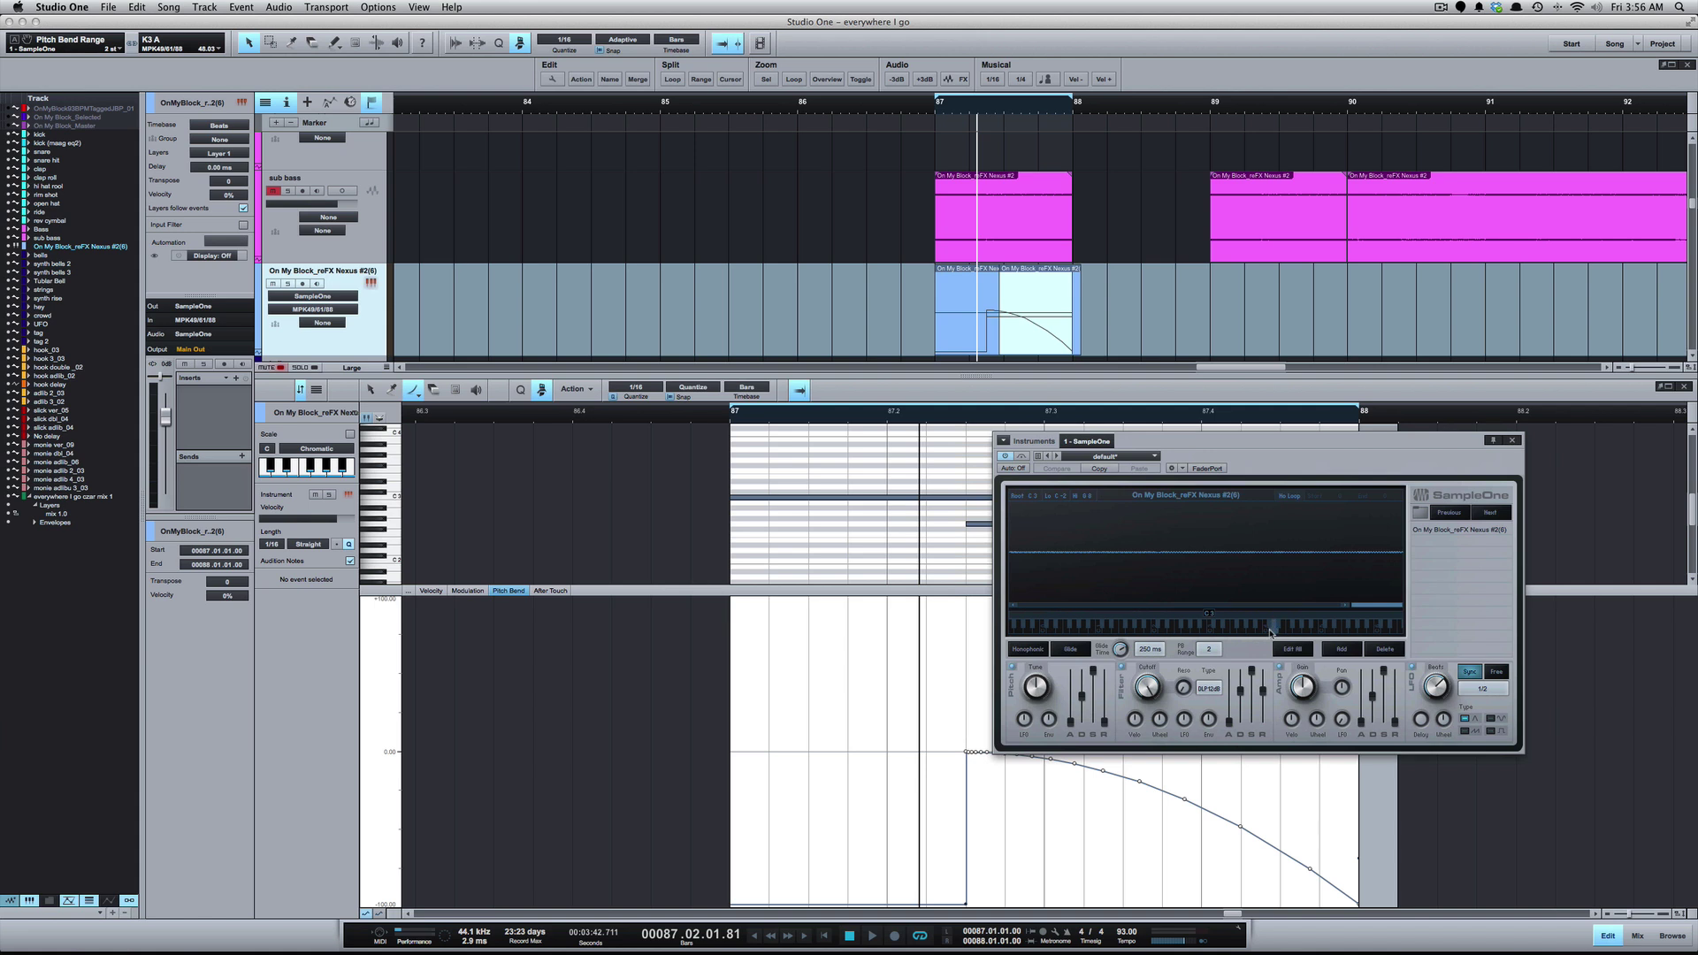
pyautogui.click(1207, 648)
pyautogui.write('0')
pyautogui.press('Return')
pyautogui.click(1213, 649)
pyautogui.press('Return')
pyautogui.moveTo(1249, 449); pyautogui.dragTo(586, 527)
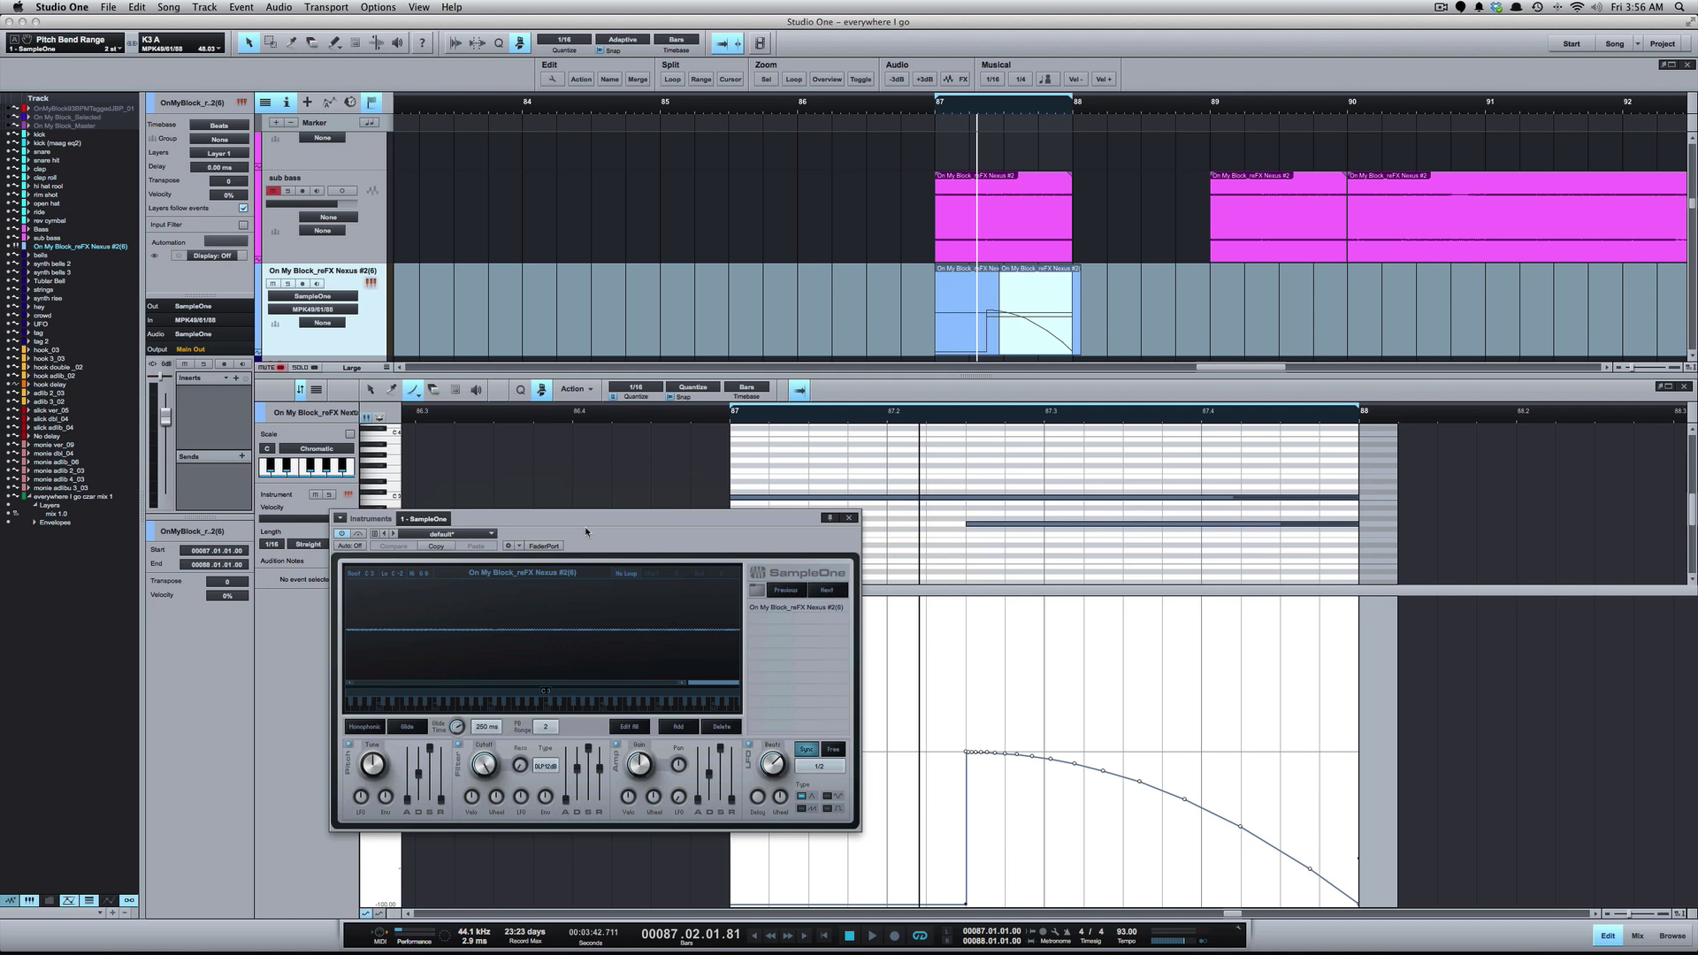
# Lift the pitch-bend drop's low starting point to 0.00 and audition the bend
pyautogui.click(888, 306)
pyautogui.press('space')
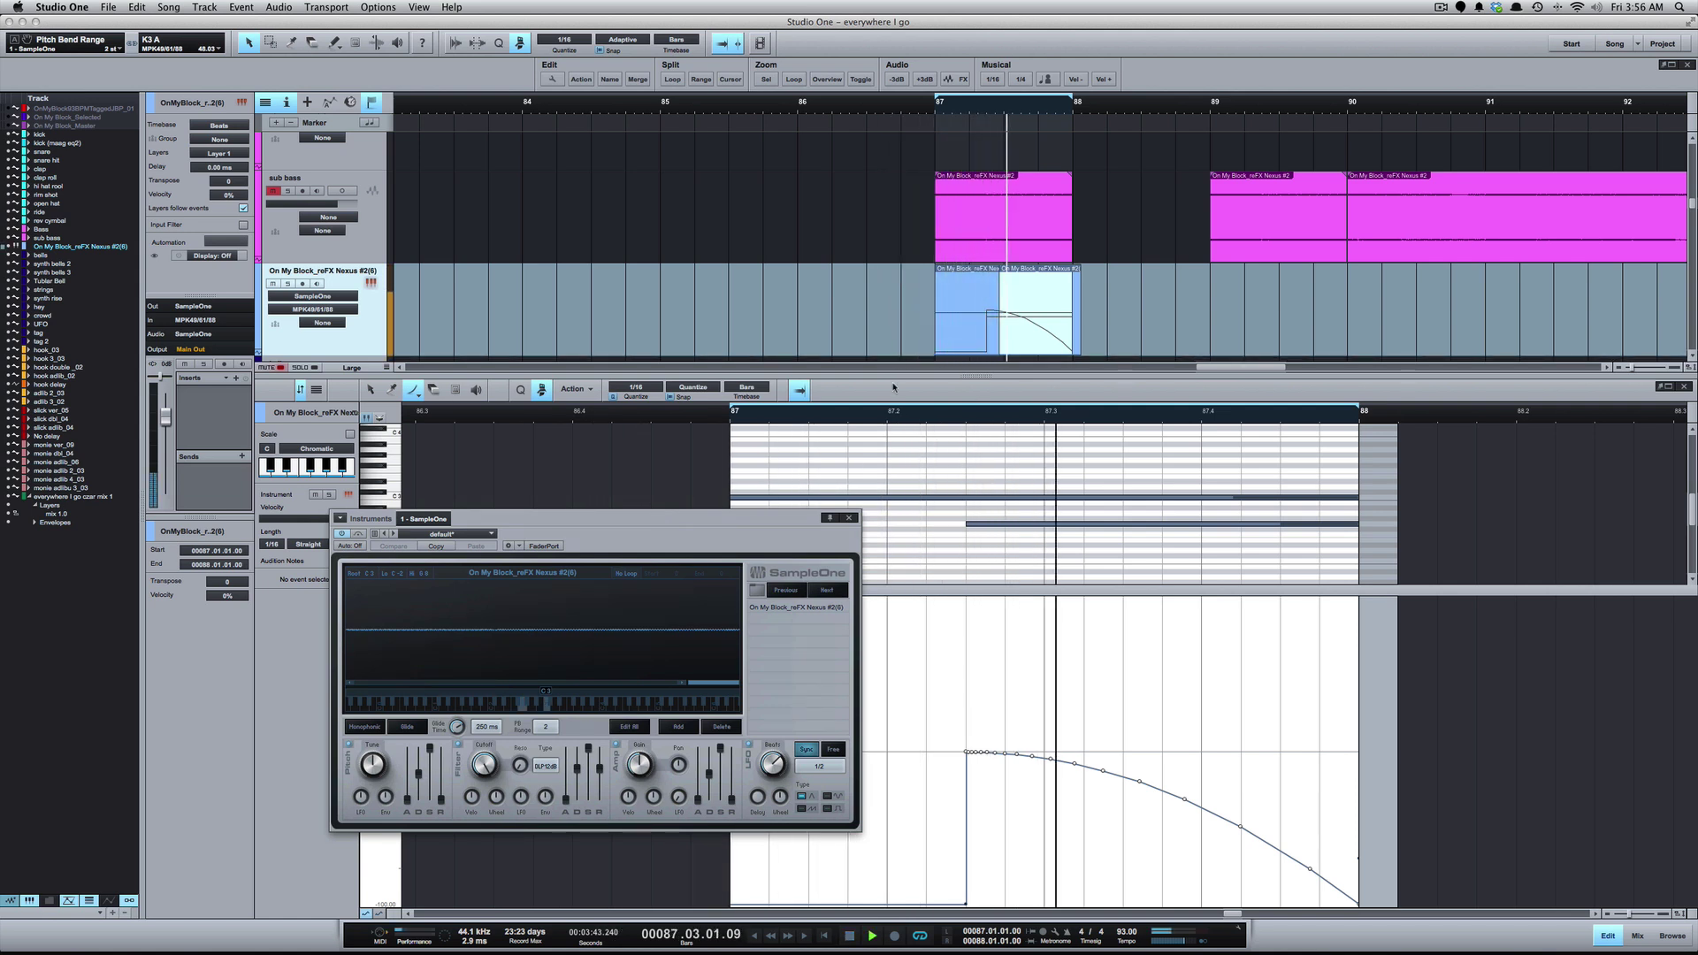
pyautogui.moveTo(765, 524); pyautogui.dragTo(677, 147)
pyautogui.press('space')
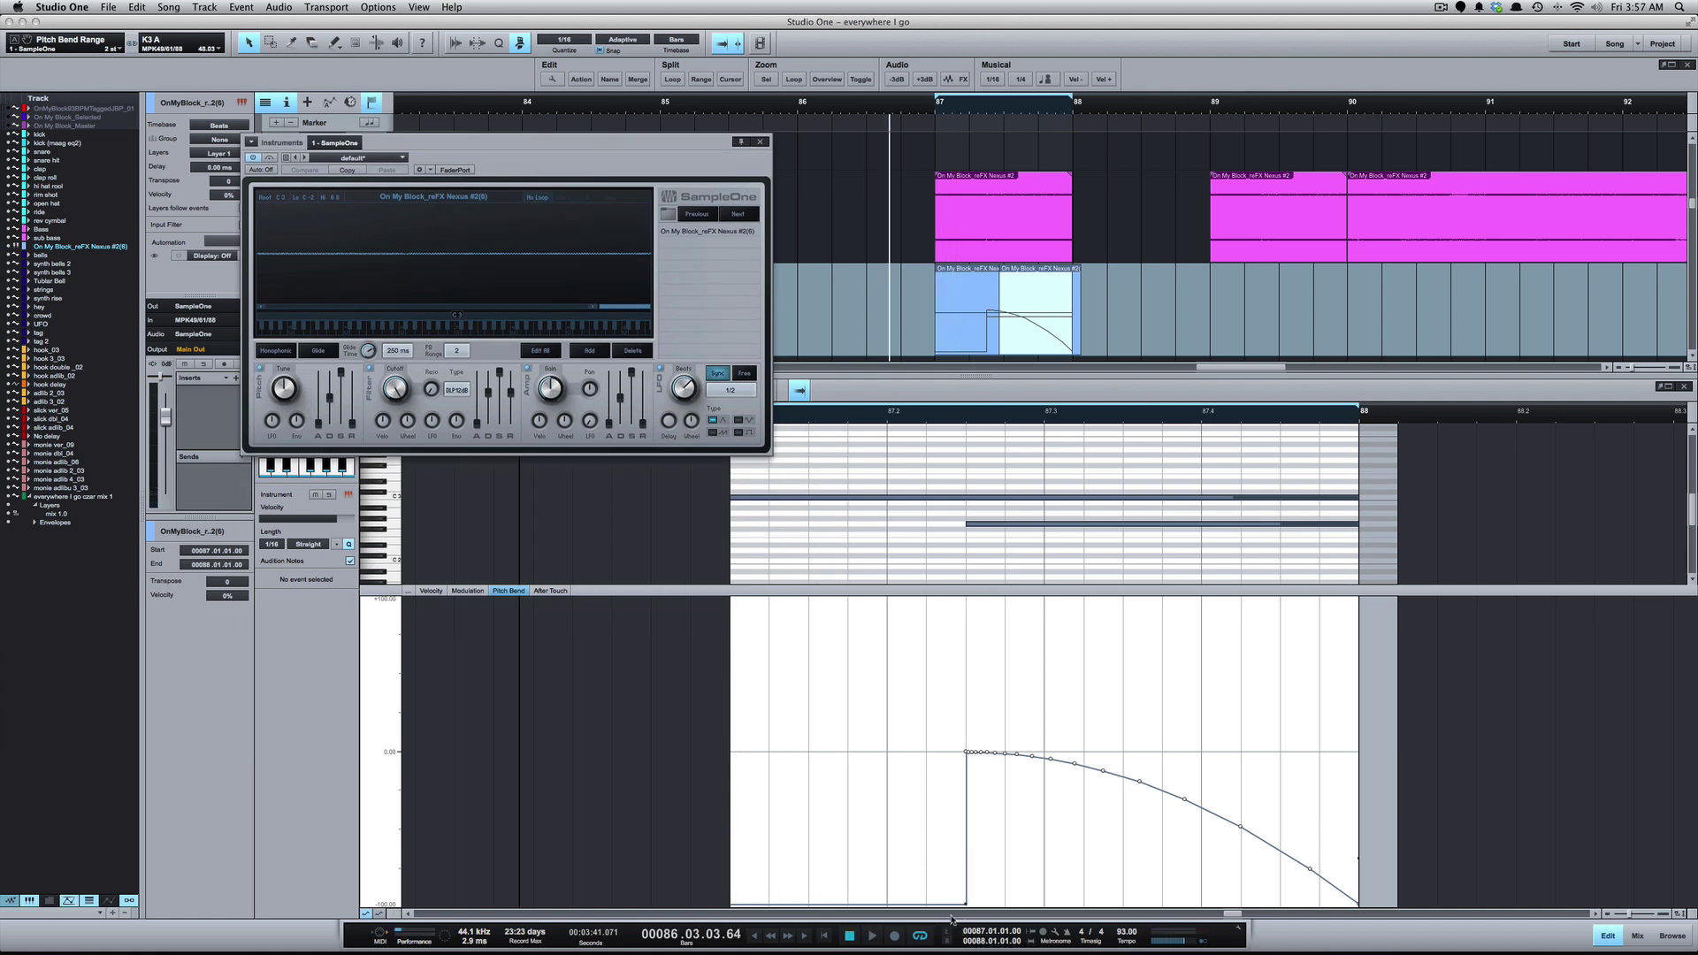
pyautogui.moveTo(963, 905); pyautogui.dragTo(918, 756)
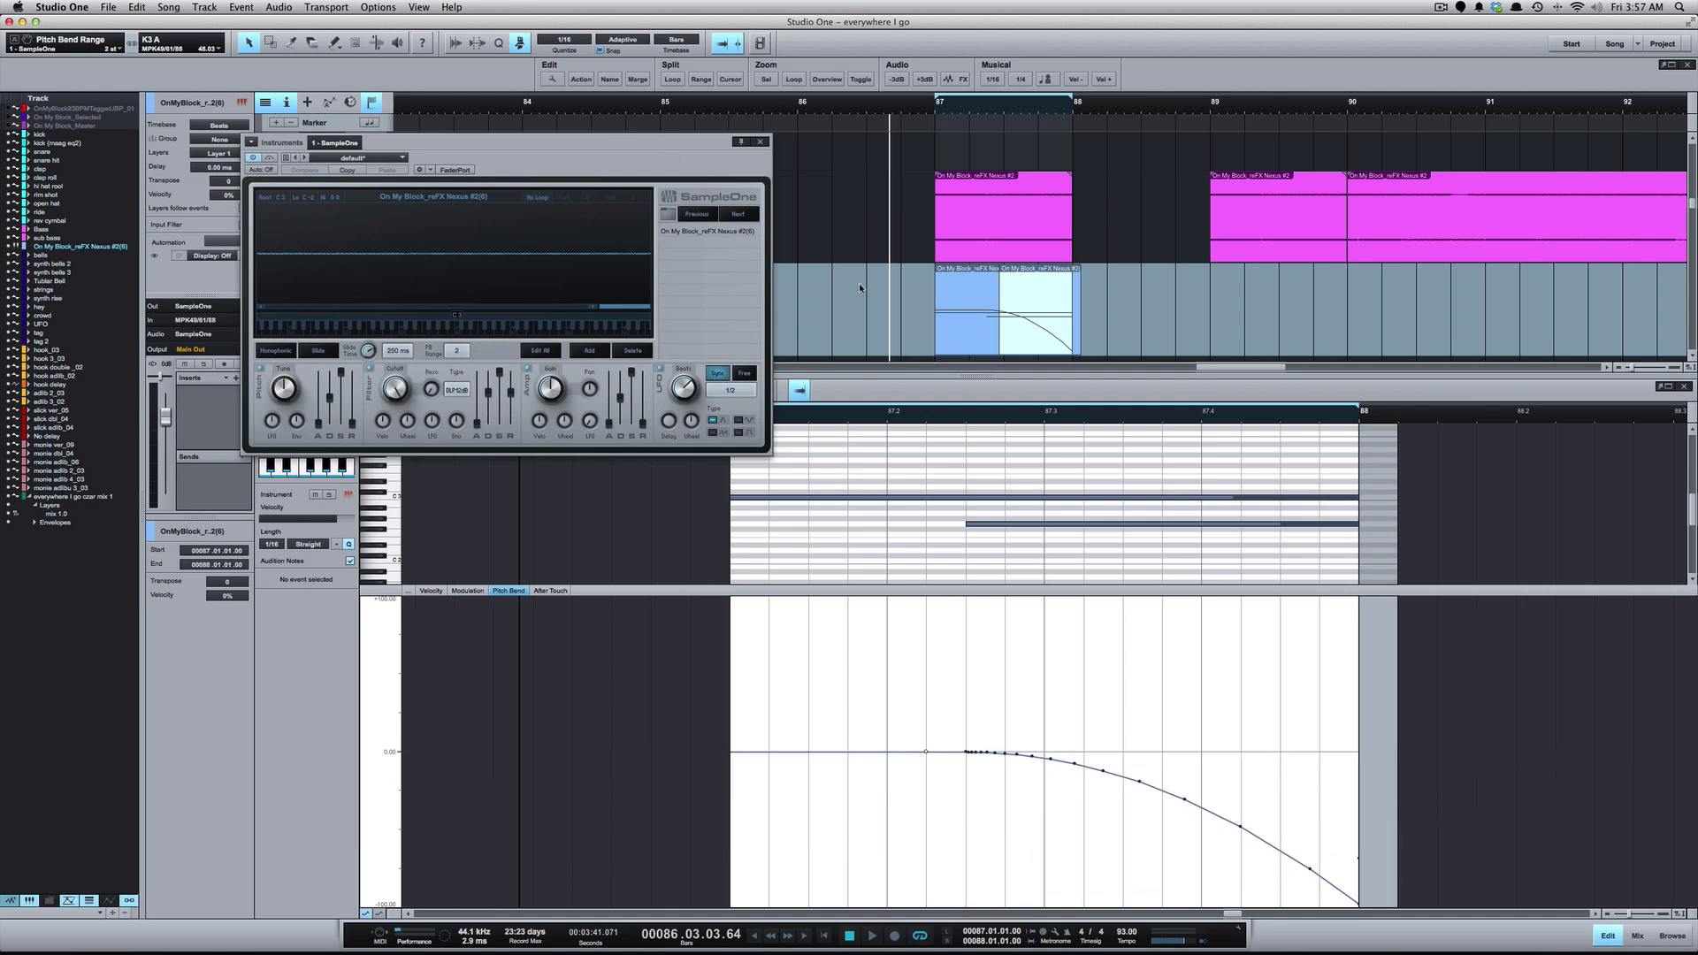
pyautogui.press('space')
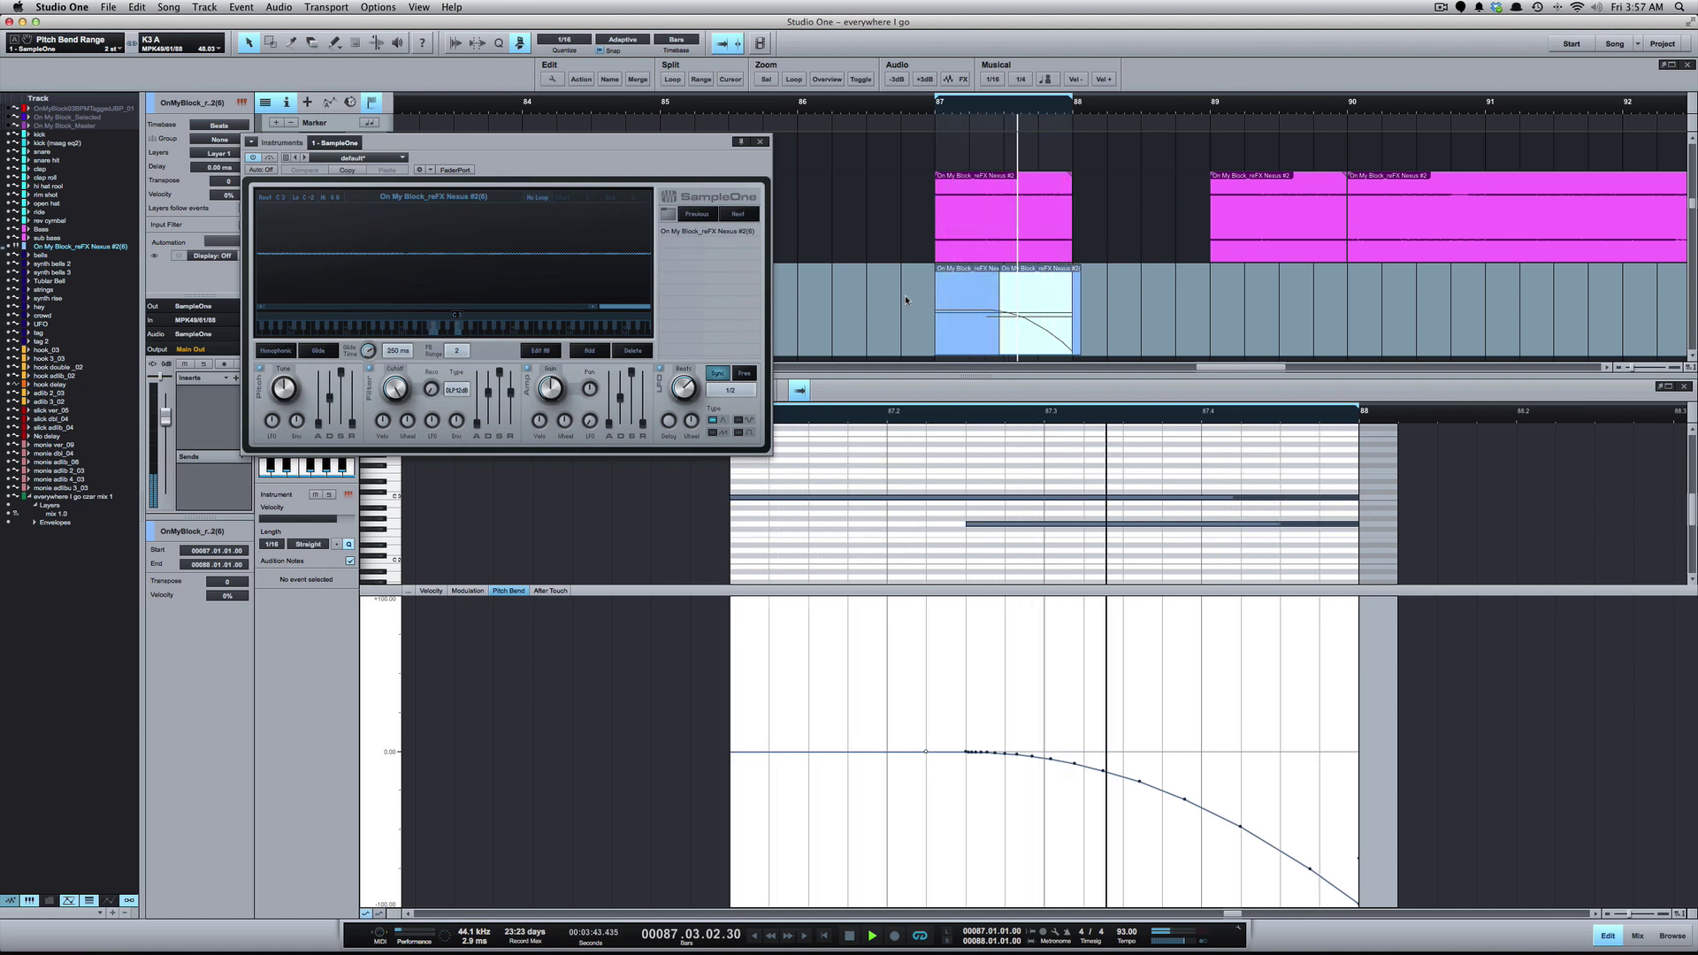
pyautogui.press('space')
# Set SampleOne's pitch-bend range to 24 semitones and play it back
pyautogui.click(457, 350)
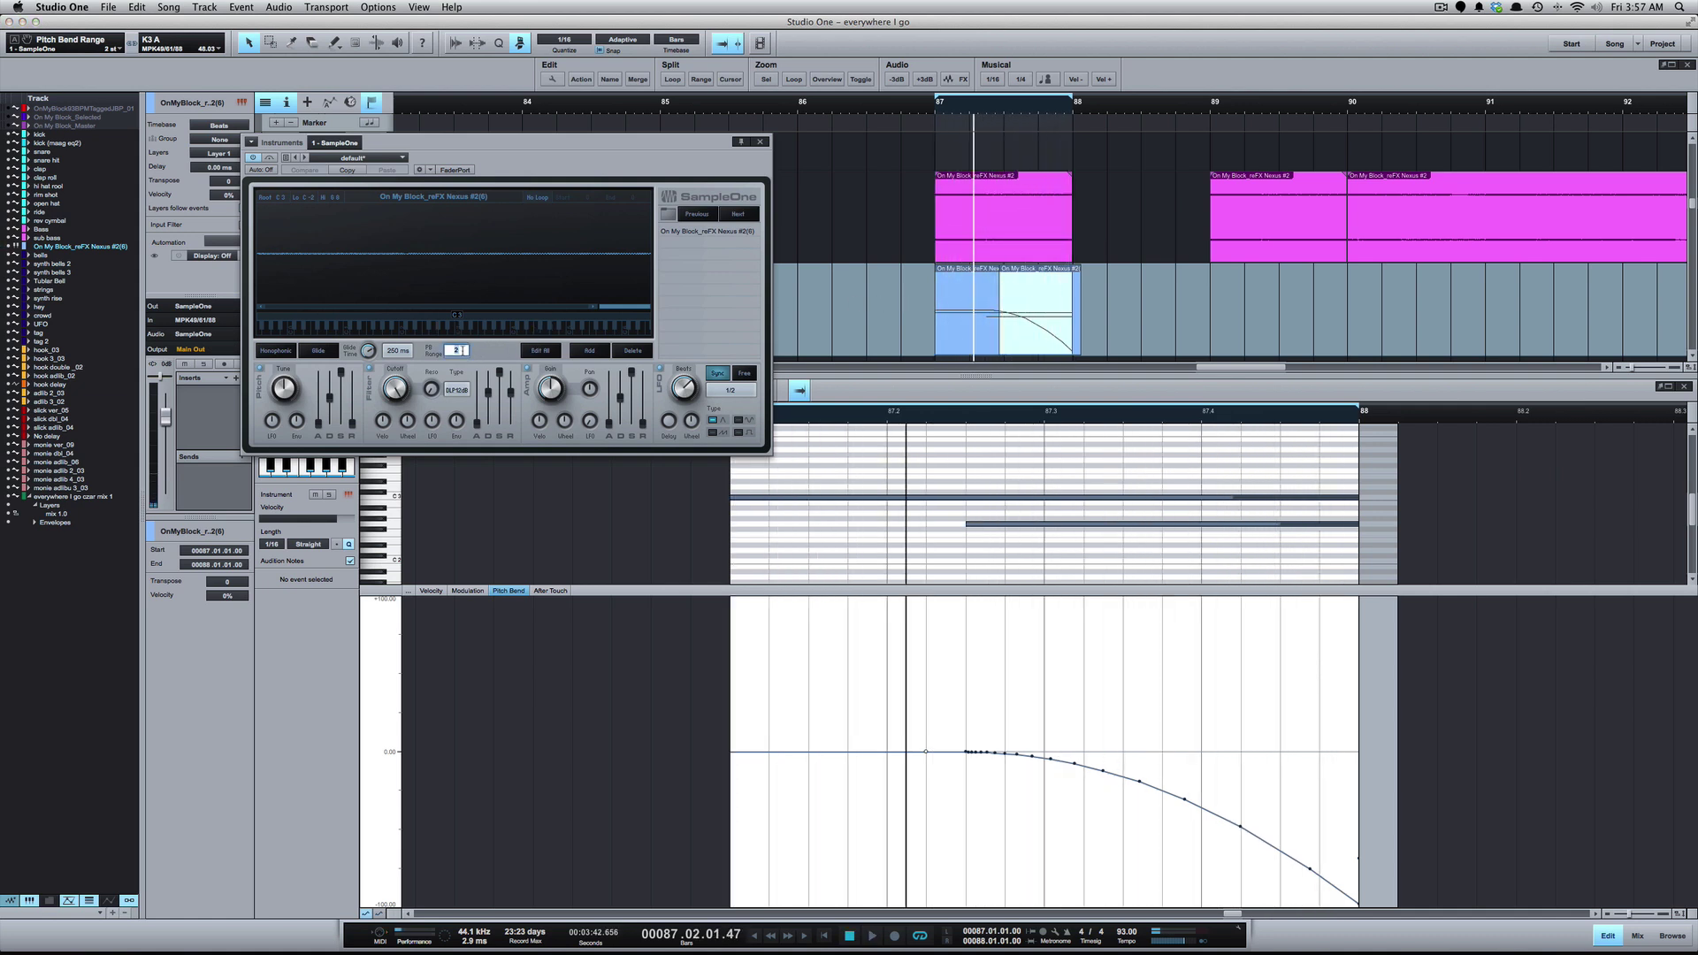
pyautogui.write('4')
pyautogui.press('Return')
pyautogui.press('space')
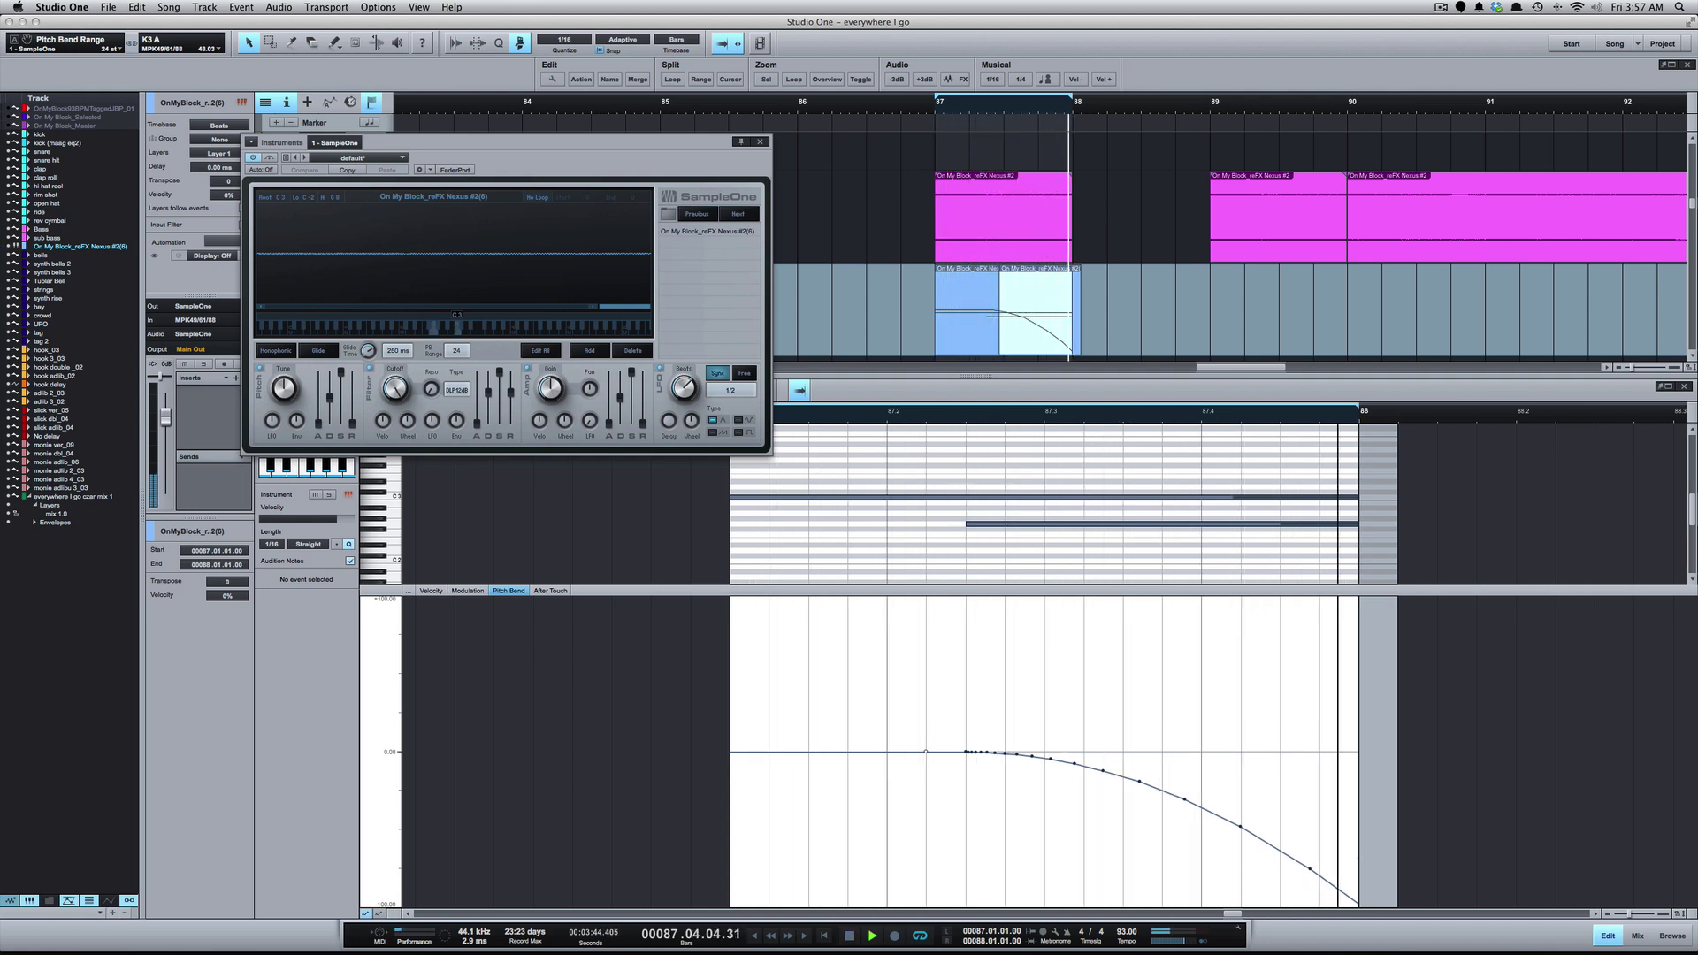
pyautogui.press('space')
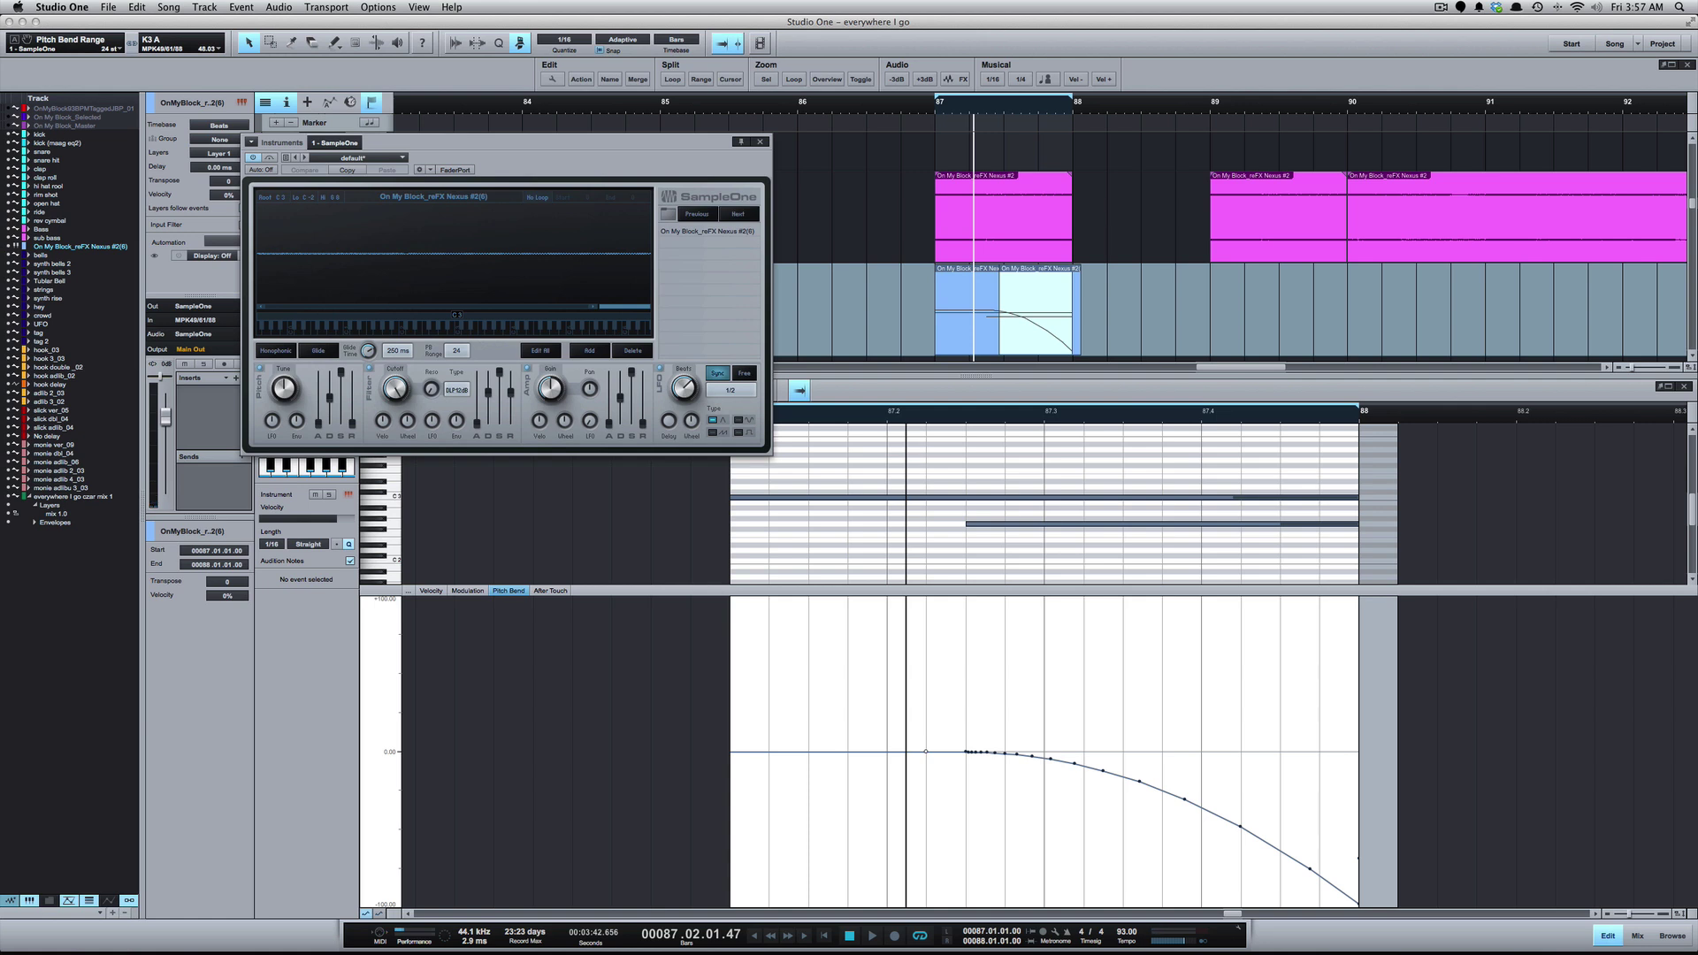
# Change the bend range to 12 semitones and replay from just before bar 87
pyautogui.doubleClick(458, 351)
pyautogui.press('Return')
pyautogui.click(902, 312)
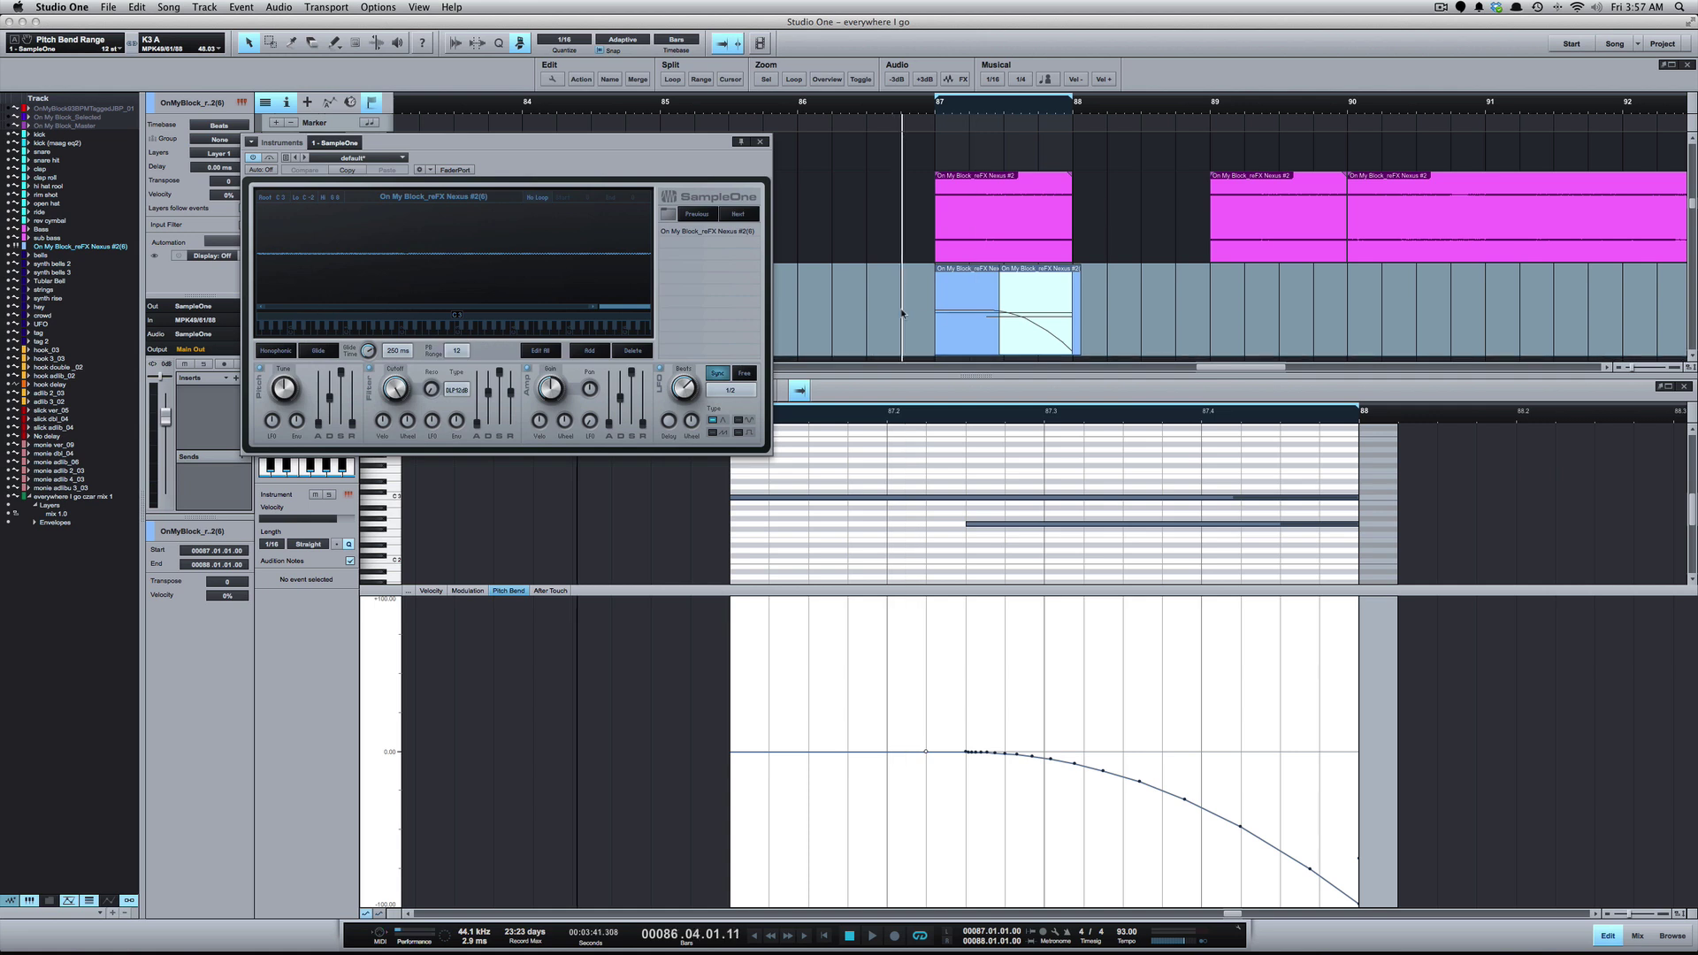
pyautogui.press('space')
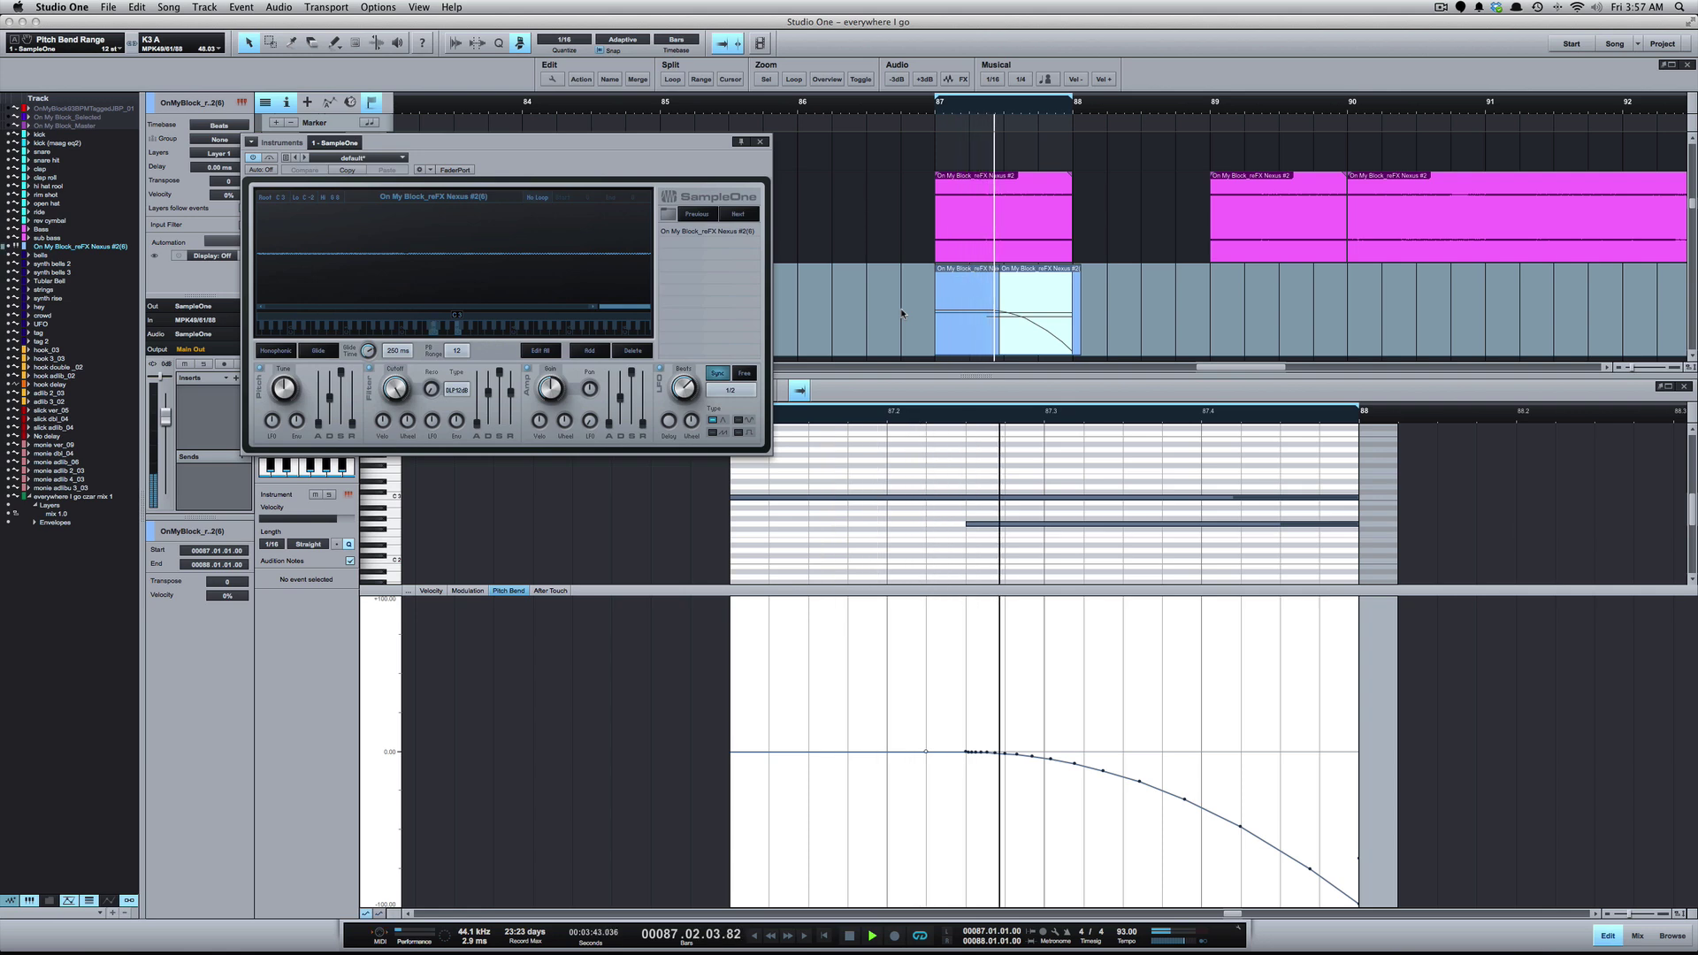
pyautogui.press('space')
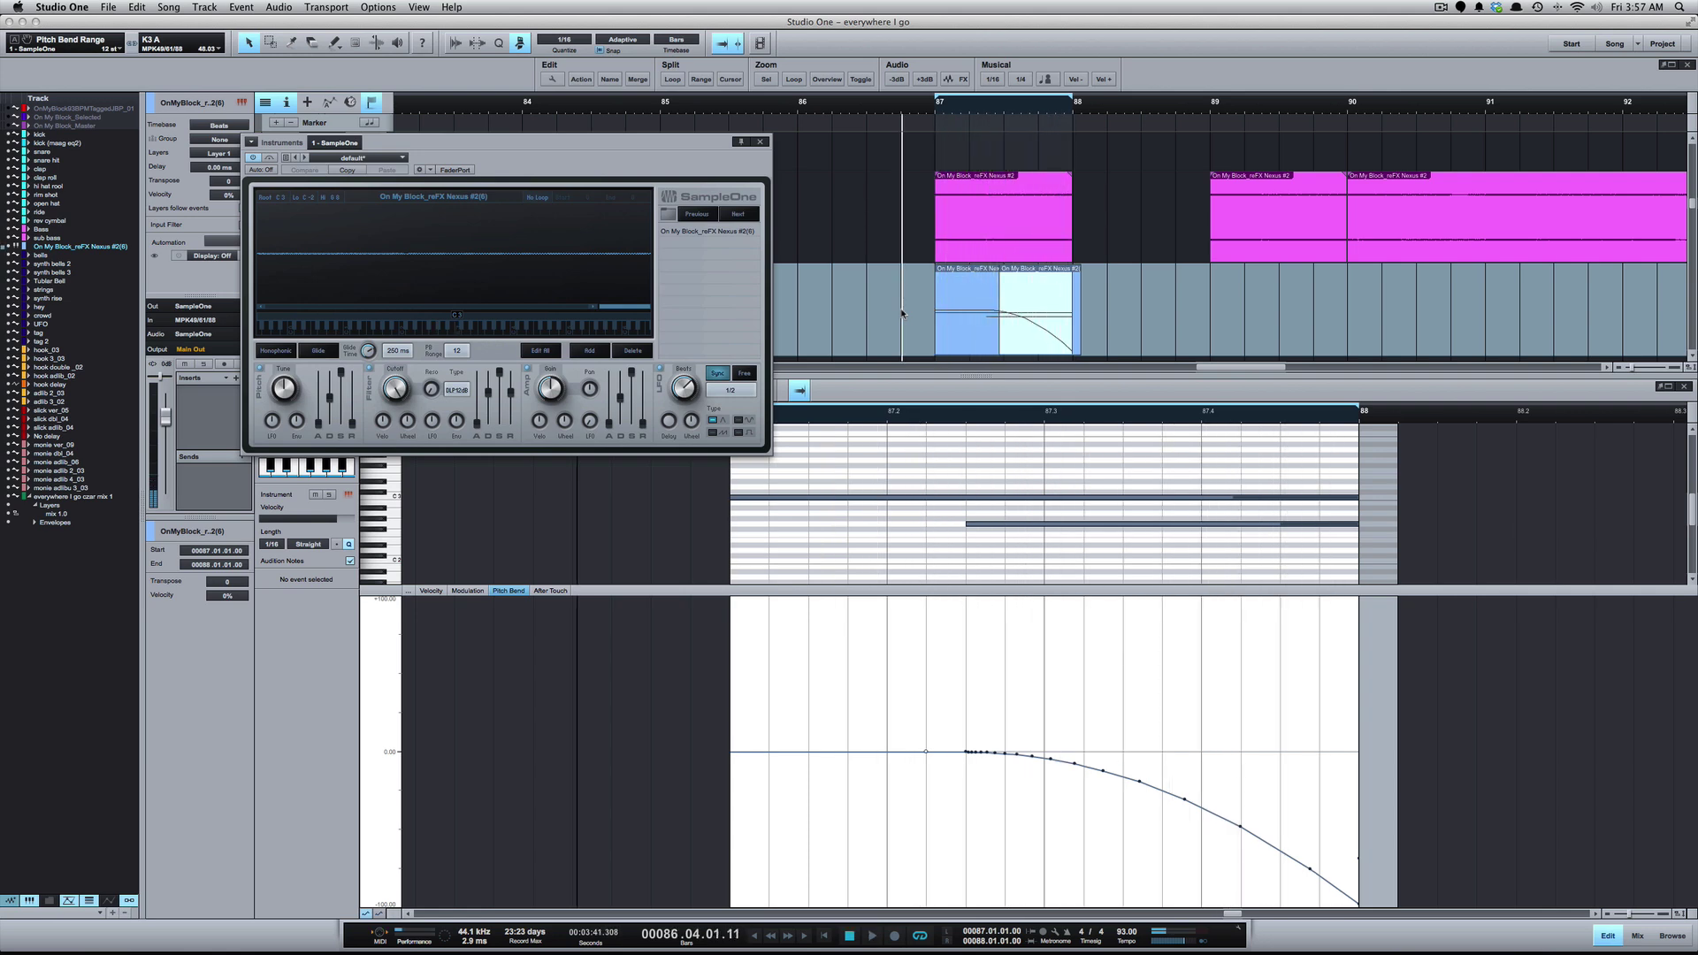
pyautogui.moveTo(683, 143); pyautogui.dragTo(1421, 527)
# Set SampleOne's PB Range to 24 semitones
pyautogui.click(1199, 735)
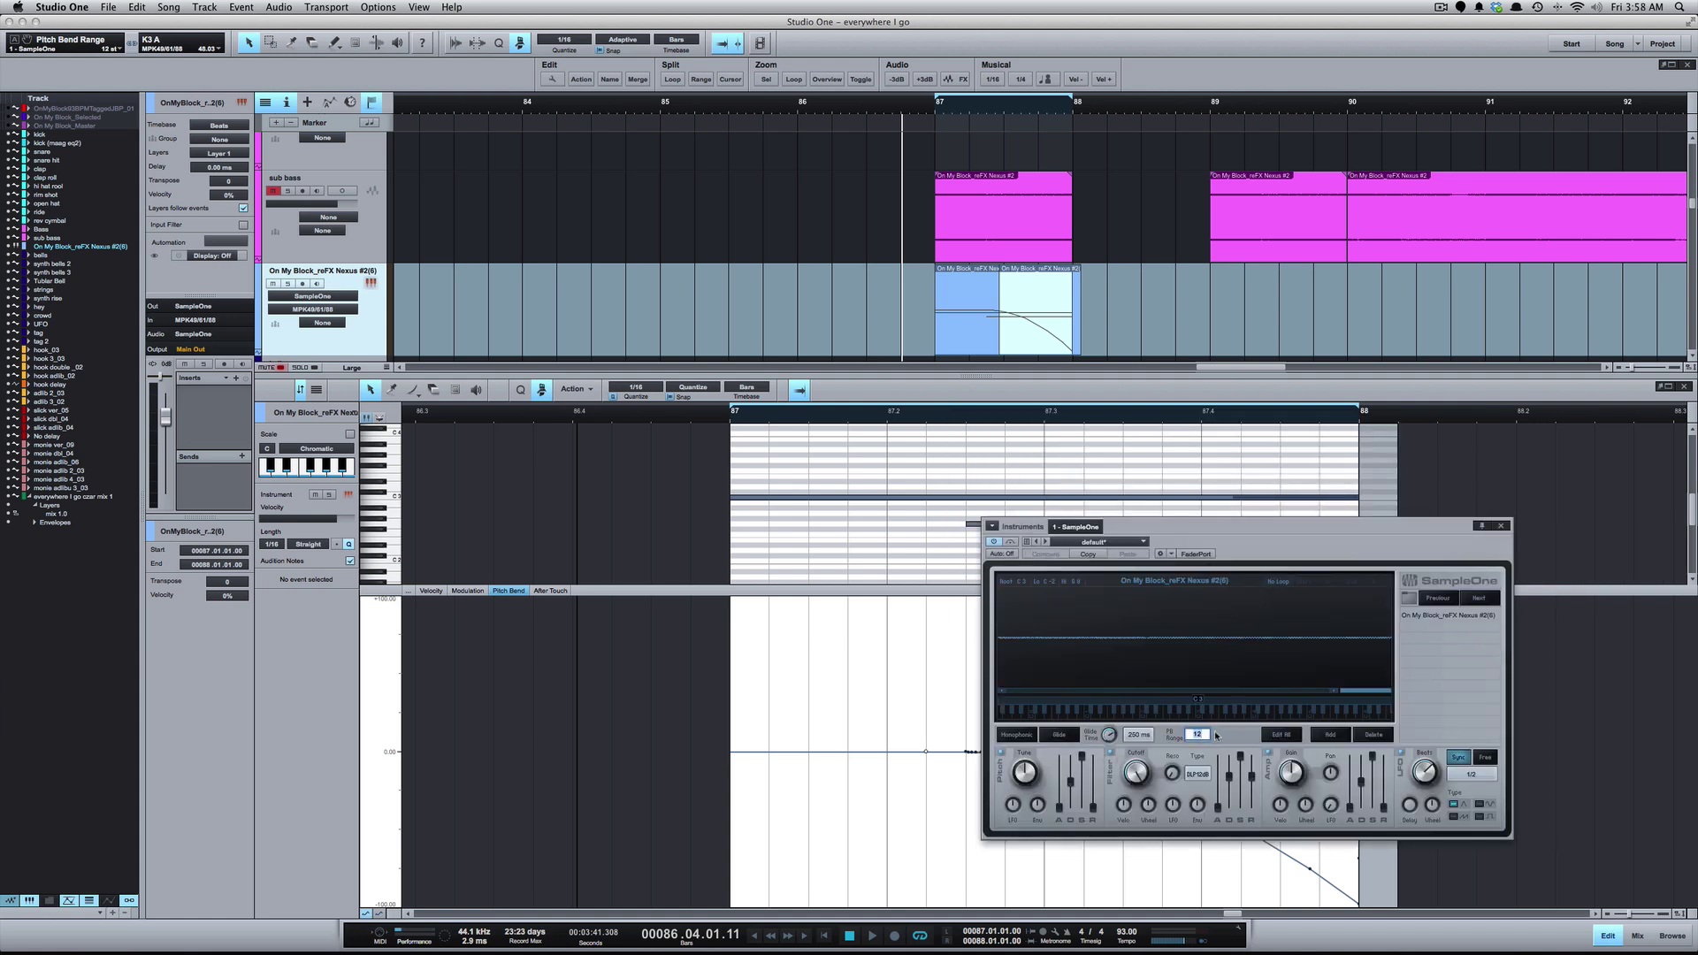
pyautogui.write('2')
pyautogui.press('Return')
pyautogui.moveTo(1323, 542); pyautogui.dragTo(463, 579)
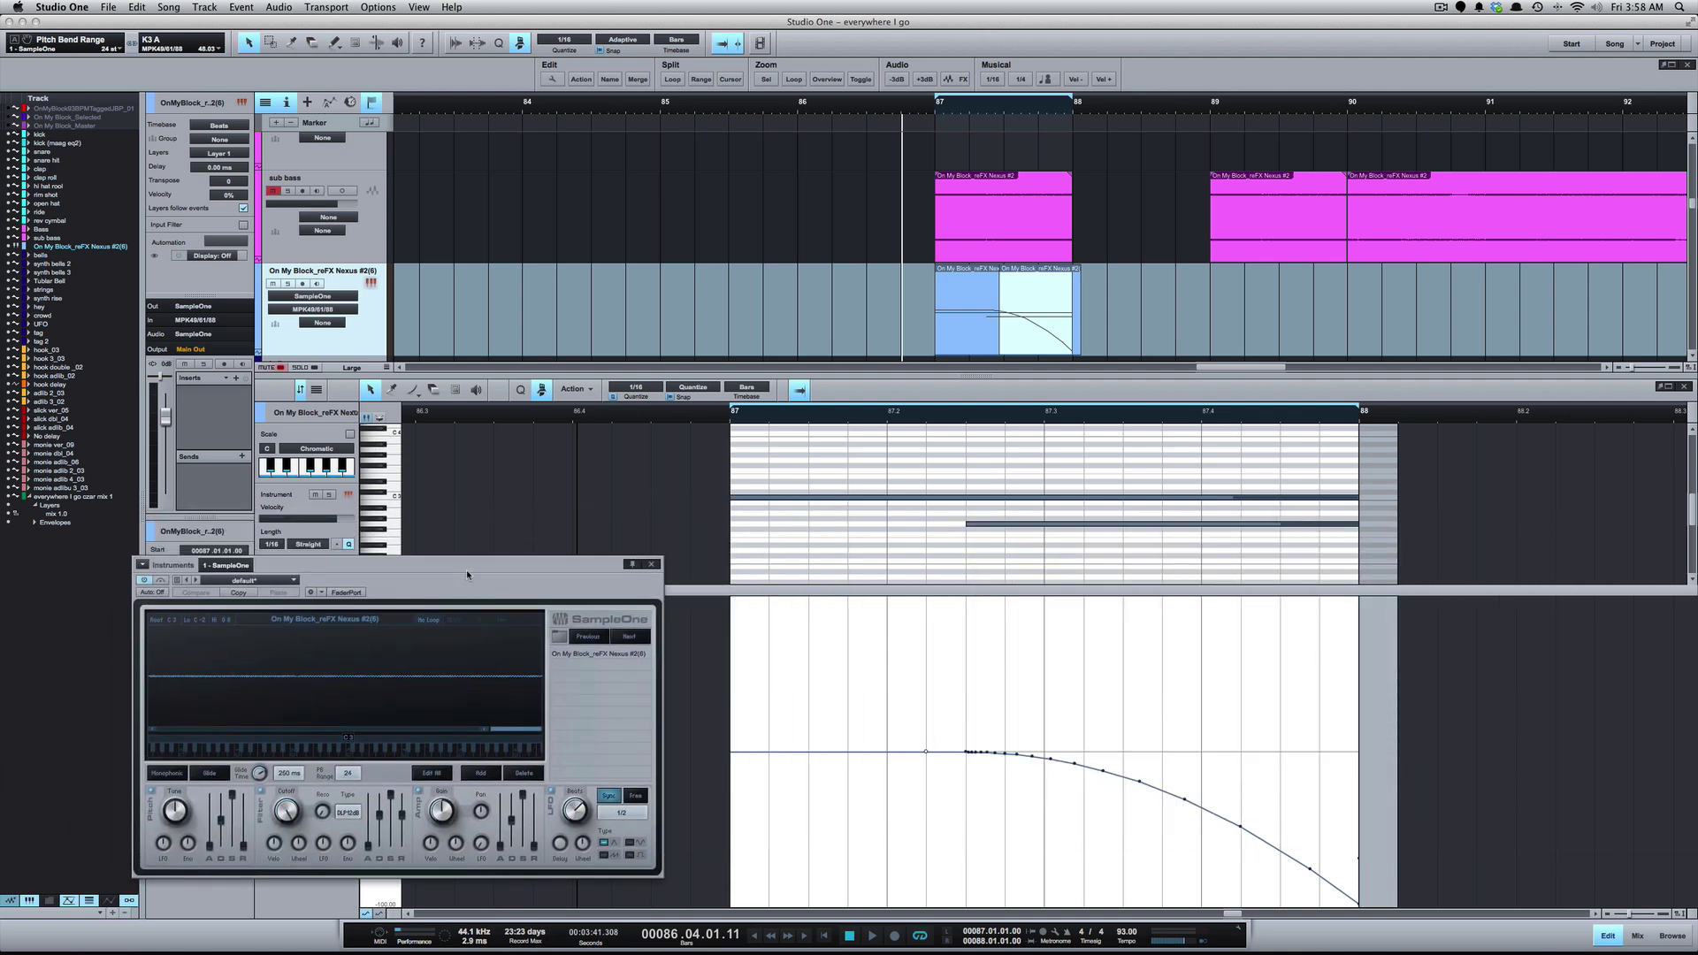
# Bounce the bent second half of the sub bass part to audio (Ctrl+B), solo it, and play
pyautogui.click(1040, 333)
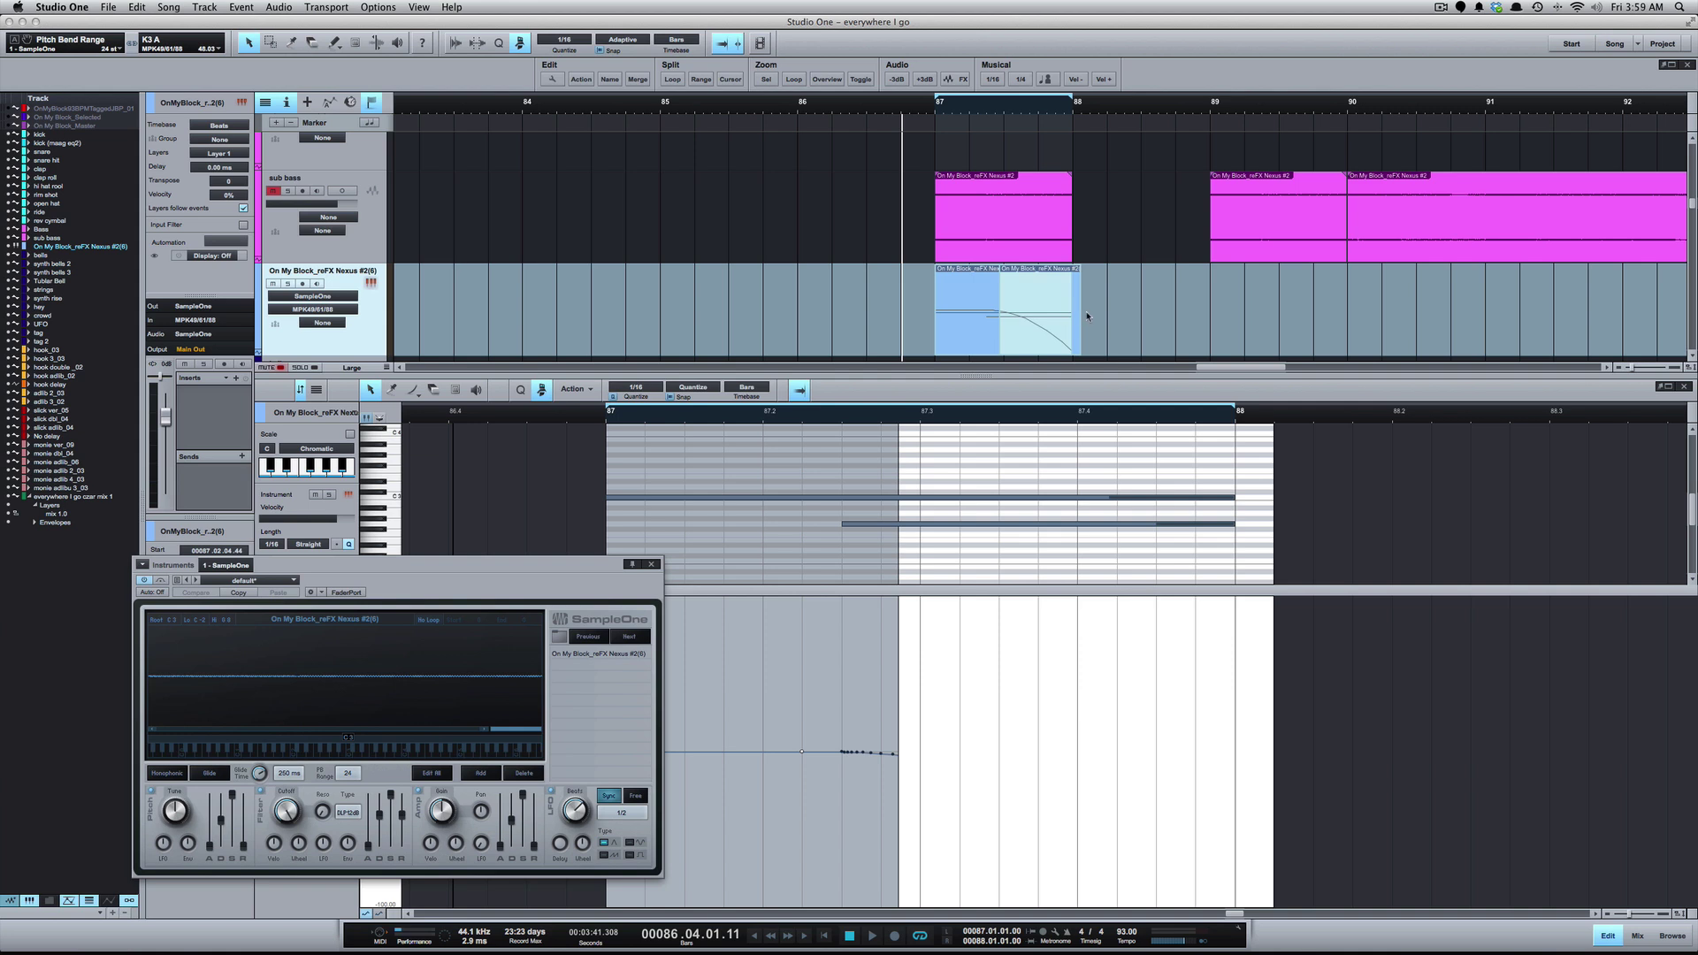
pyautogui.hotkey('ctrl', 'b')
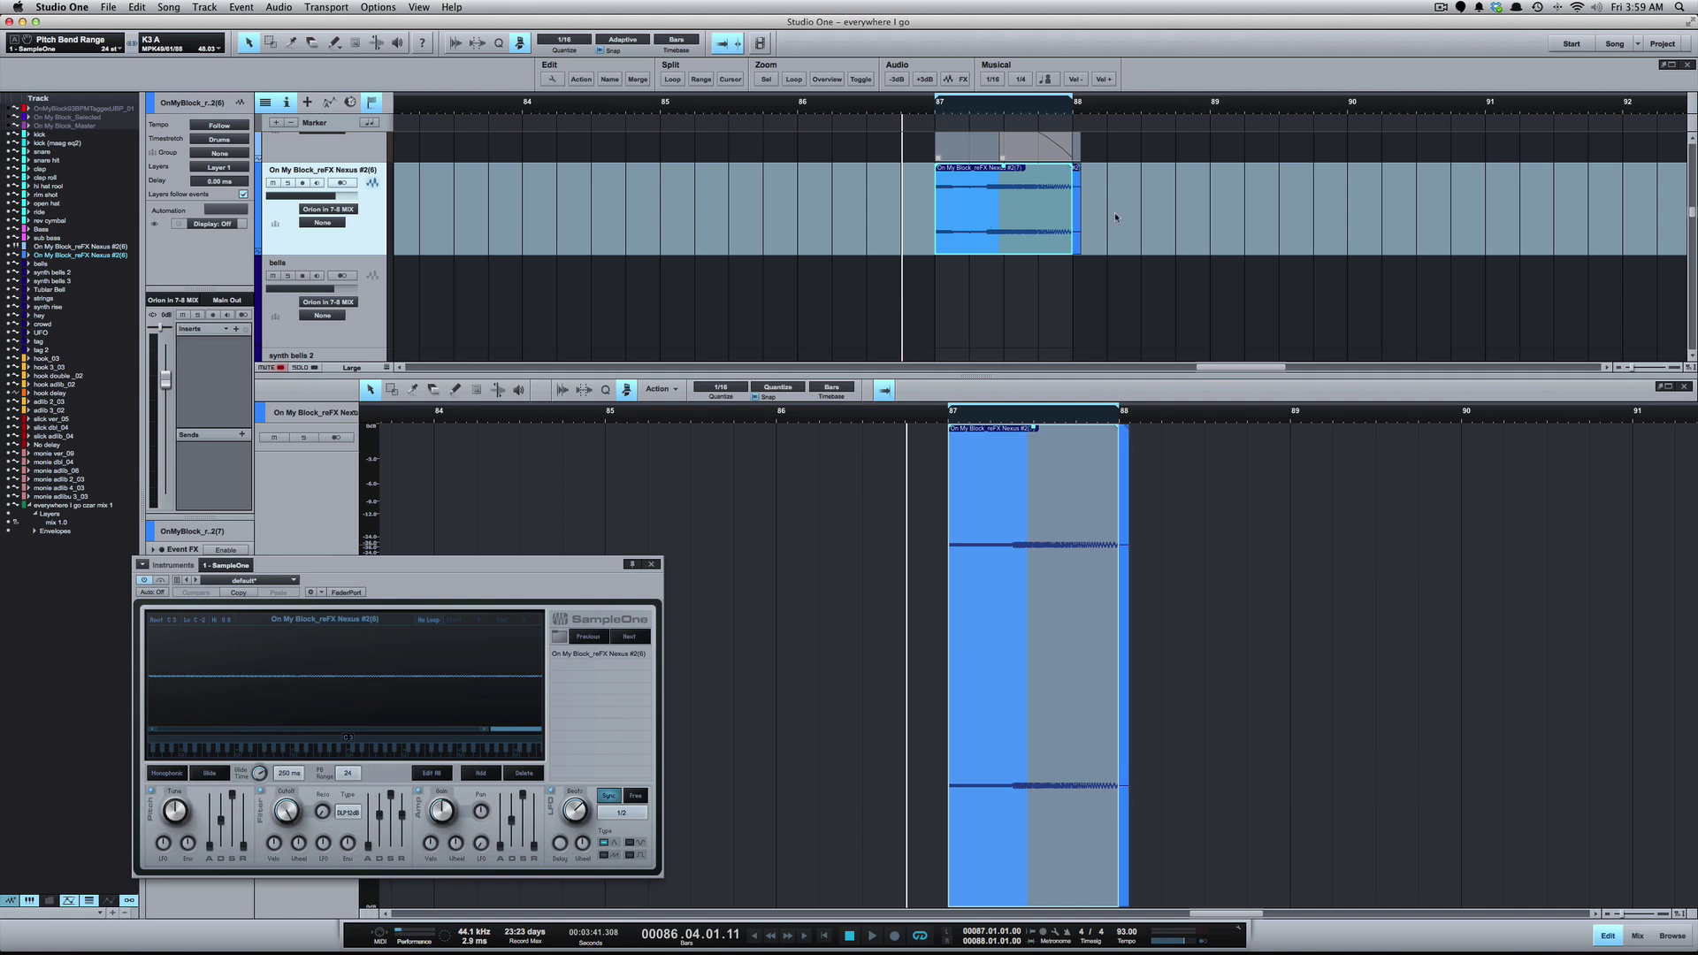
pyautogui.click(287, 183)
pyautogui.press('space')
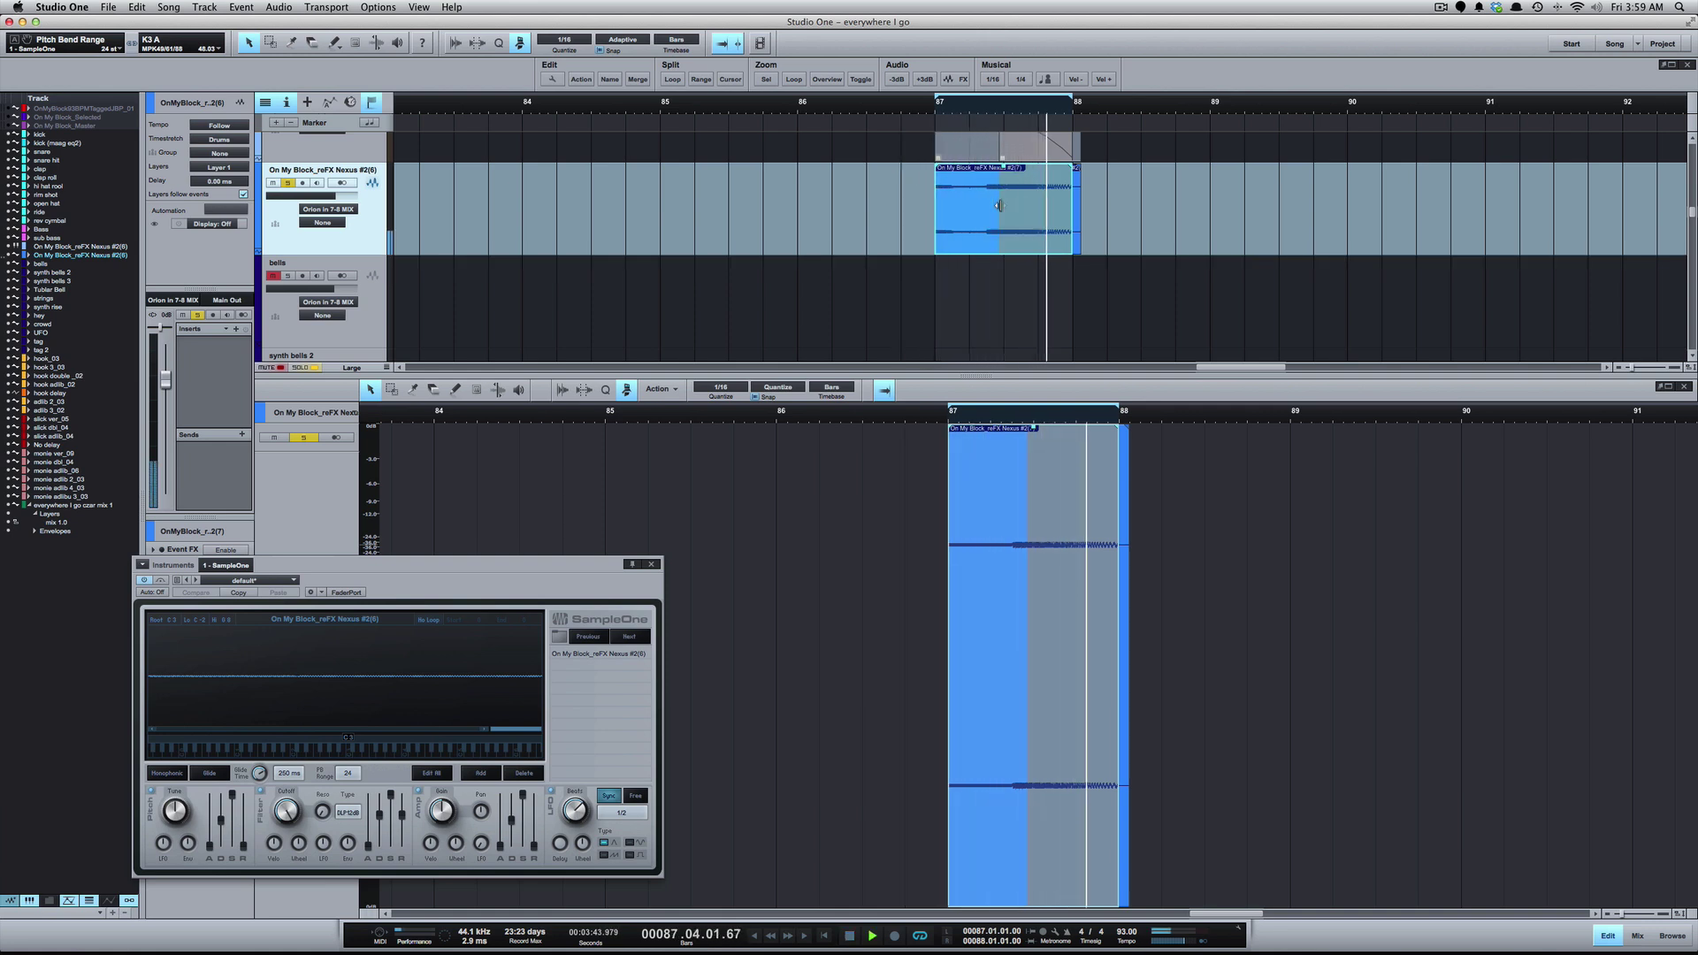
pyautogui.press('space')
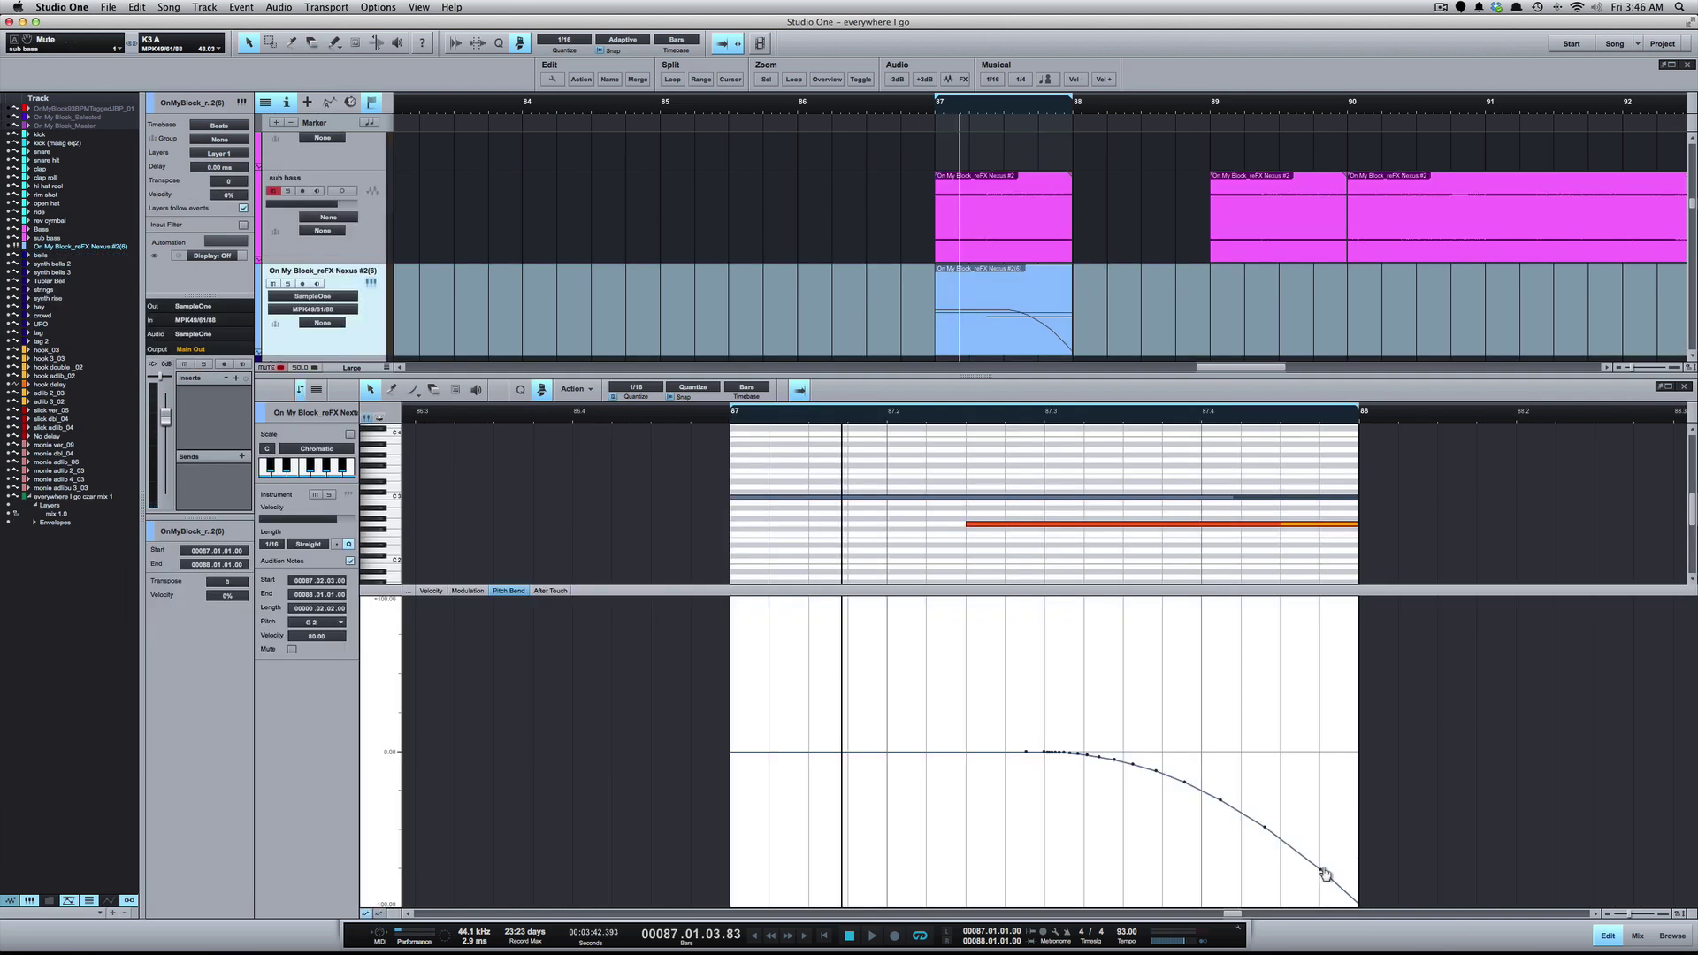
# Delete the final pitch-bend points and redraw the curve as a flat bend at 0.00
pyautogui.click(1323, 874)
pyautogui.keyDown('shift'); pyautogui.click(1266, 827); pyautogui.keyUp('shift')
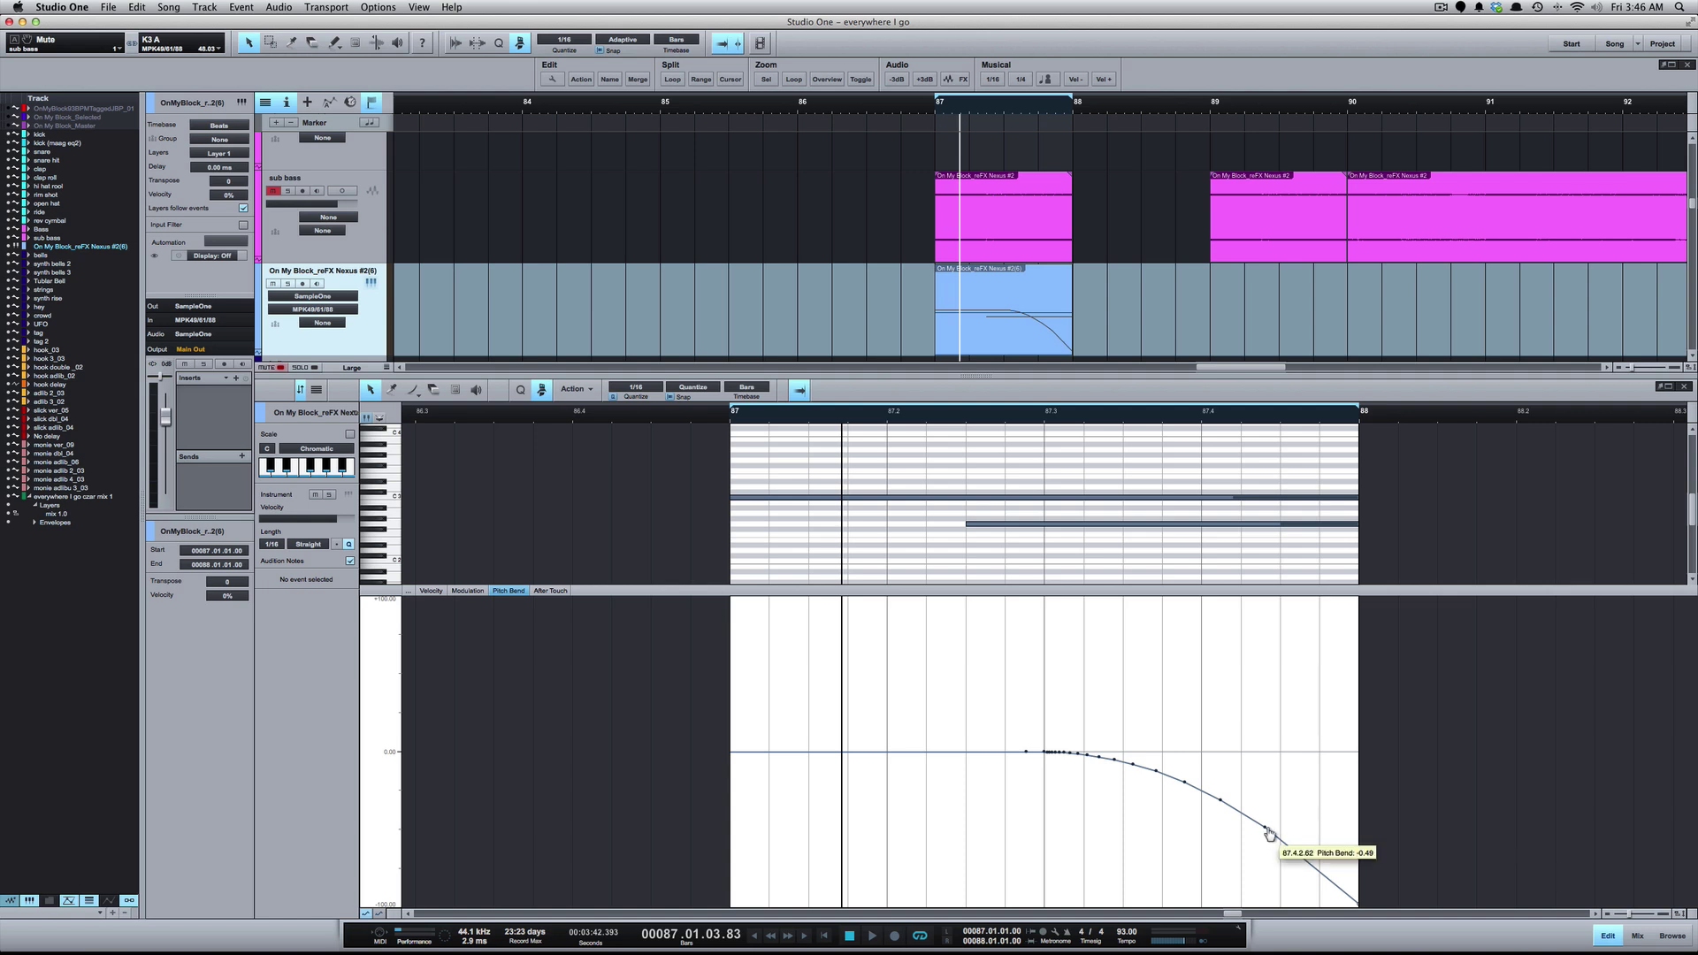
pyautogui.press('Delete')
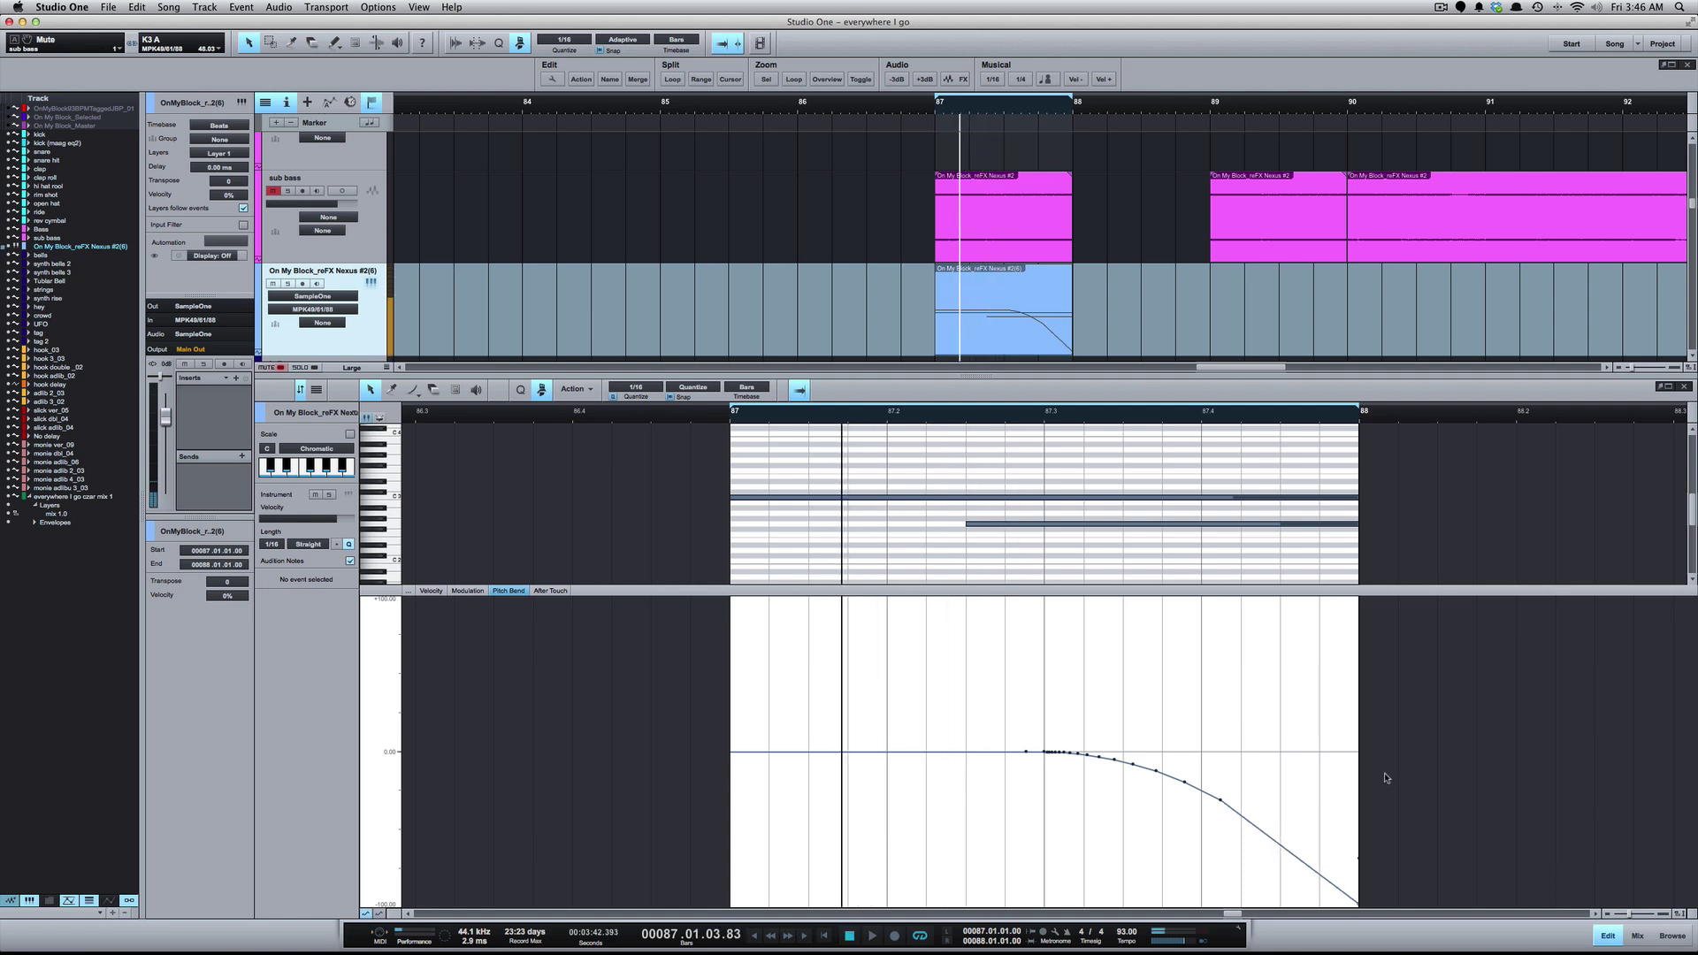
pyautogui.moveTo(1210, 844)
pyautogui.mouseDown()
pyautogui.moveTo(1107, 825)
pyautogui.moveTo(1023, 840)
pyautogui.mouseUp()
pyautogui.keyDown('alt'); pyautogui.click(1023, 840); pyautogui.keyUp('alt')
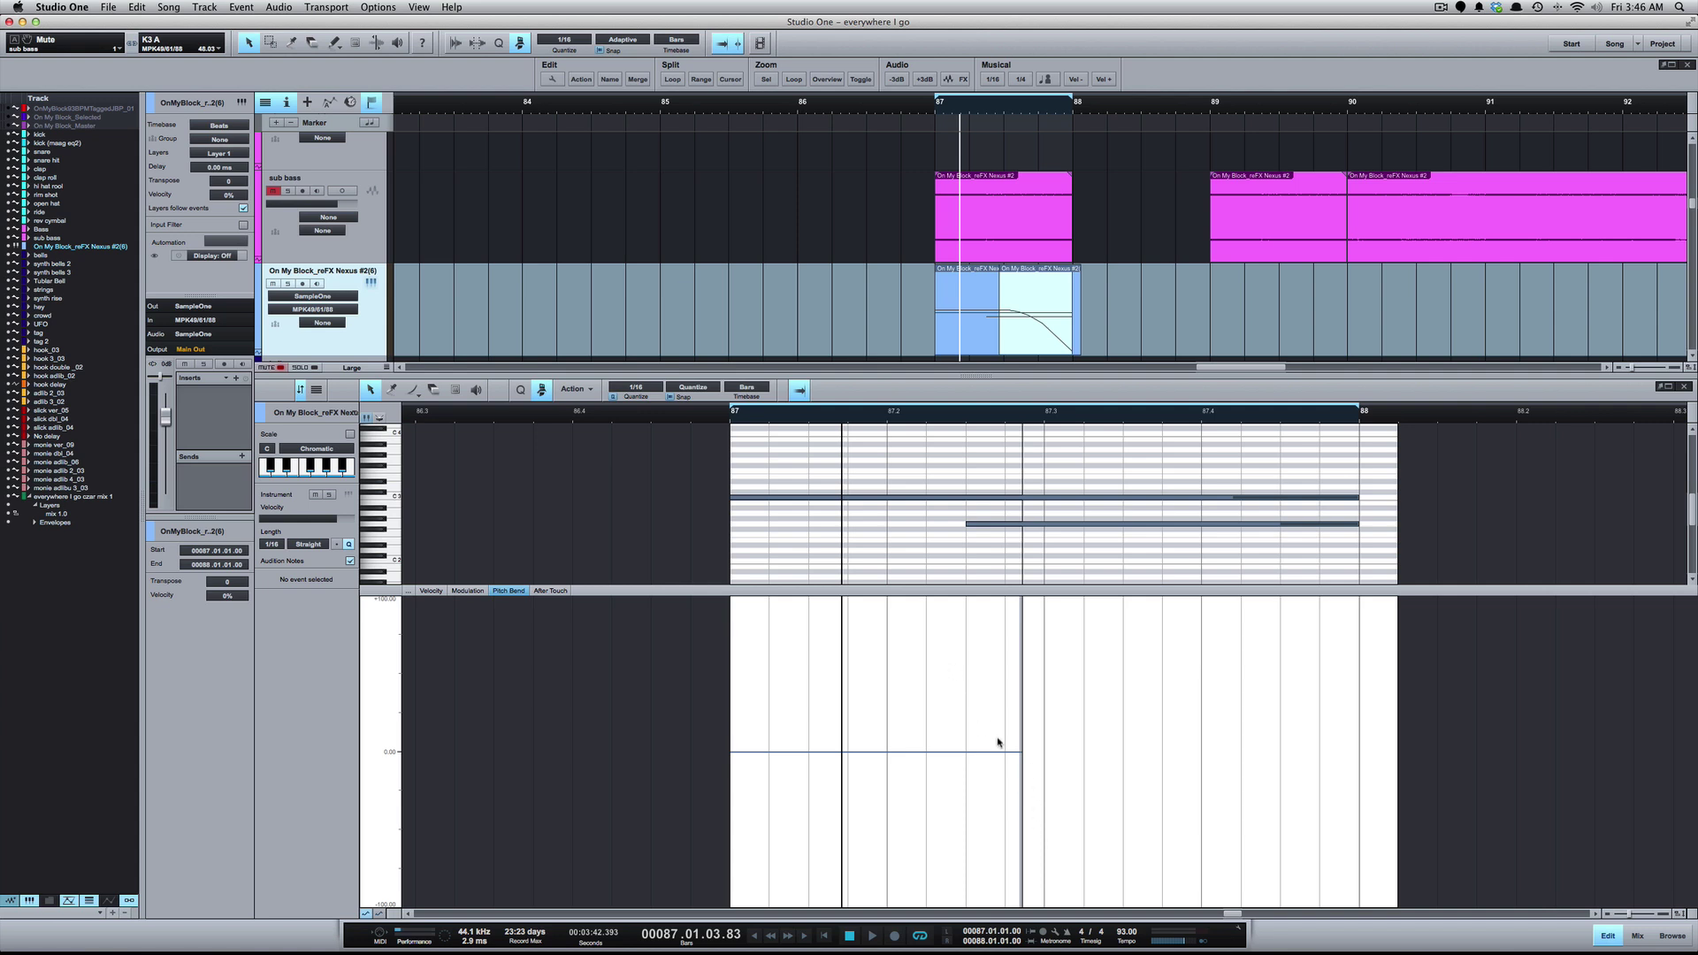
pyautogui.press('super+z')
pyautogui.moveTo(1023, 758); pyautogui.dragTo(1208, 751)
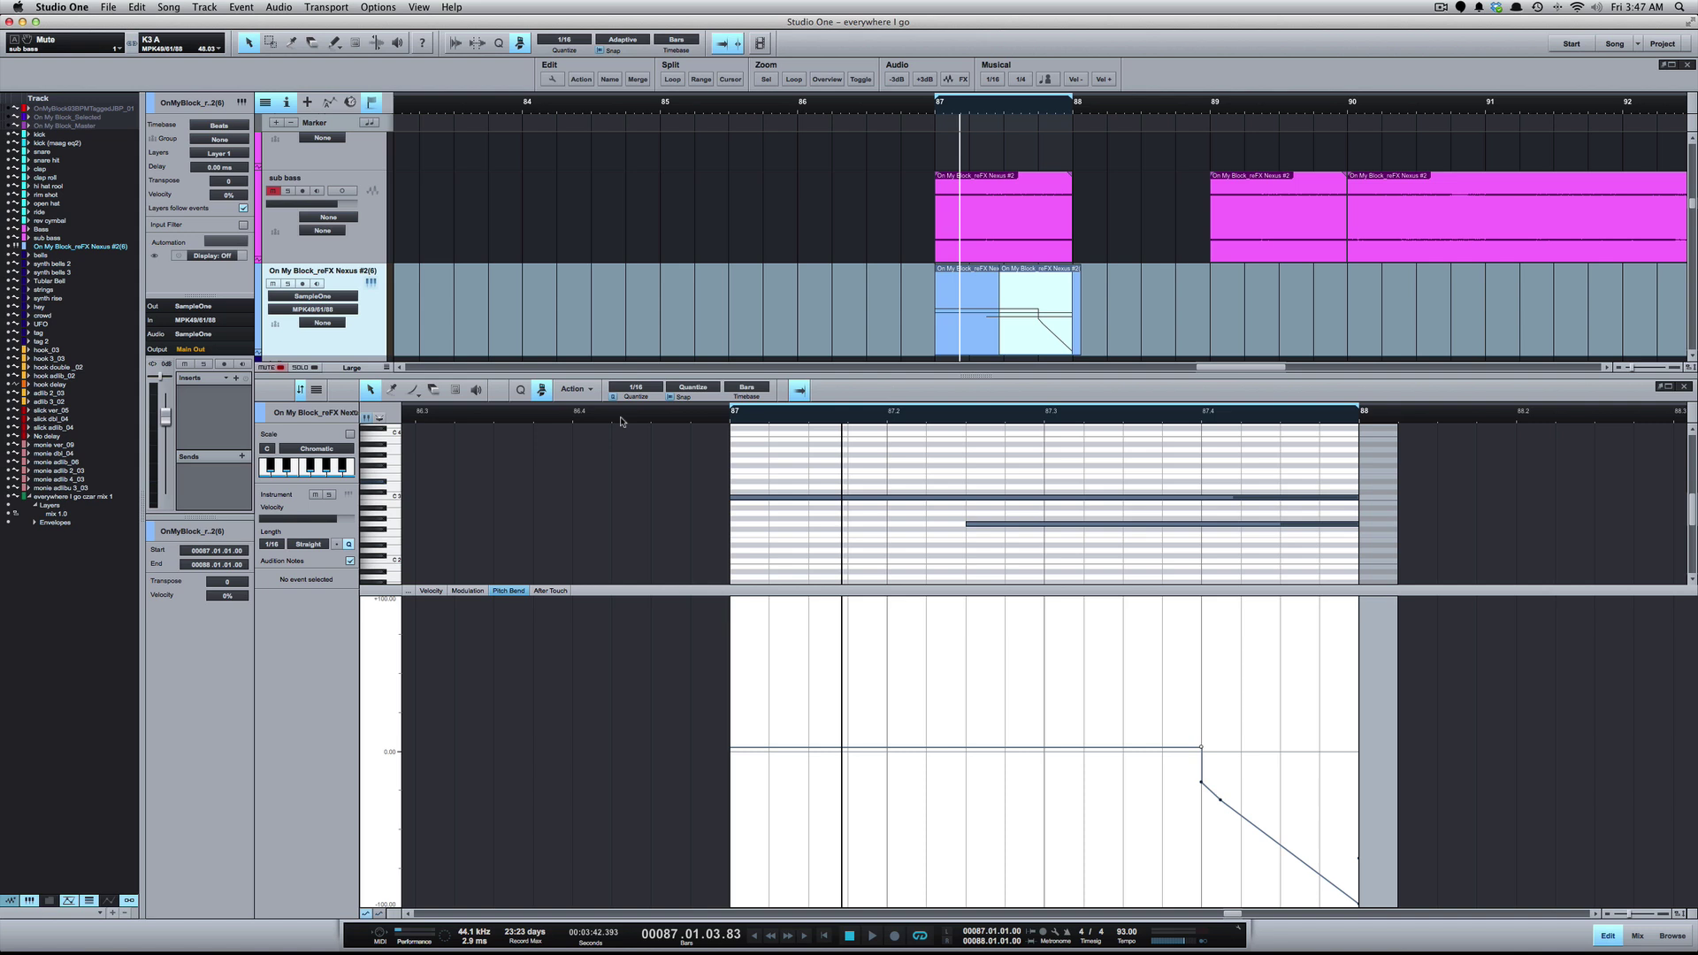
# Choose the Triangle paint shape, erase the leftover bend points, and return to the Paint tool
pyautogui.click(412, 390)
pyautogui.click(419, 395)
pyautogui.click(447, 482)
pyautogui.press('4')
pyautogui.click(1201, 782)
pyautogui.click(1221, 802)
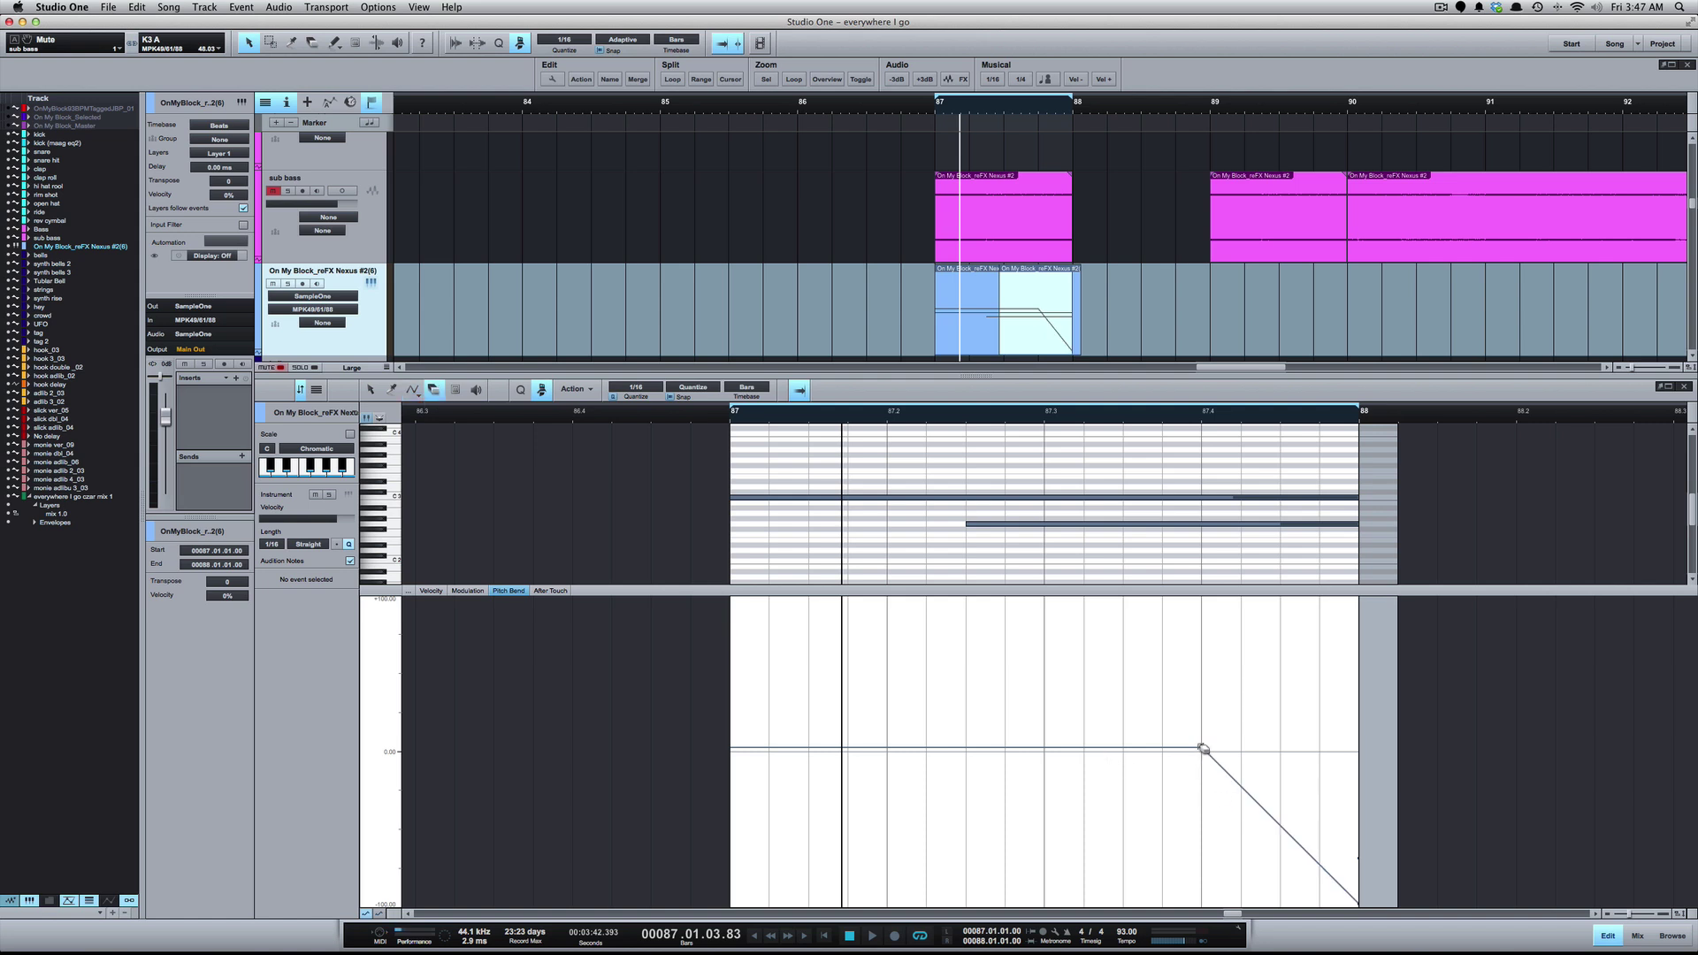
pyautogui.click(1202, 750)
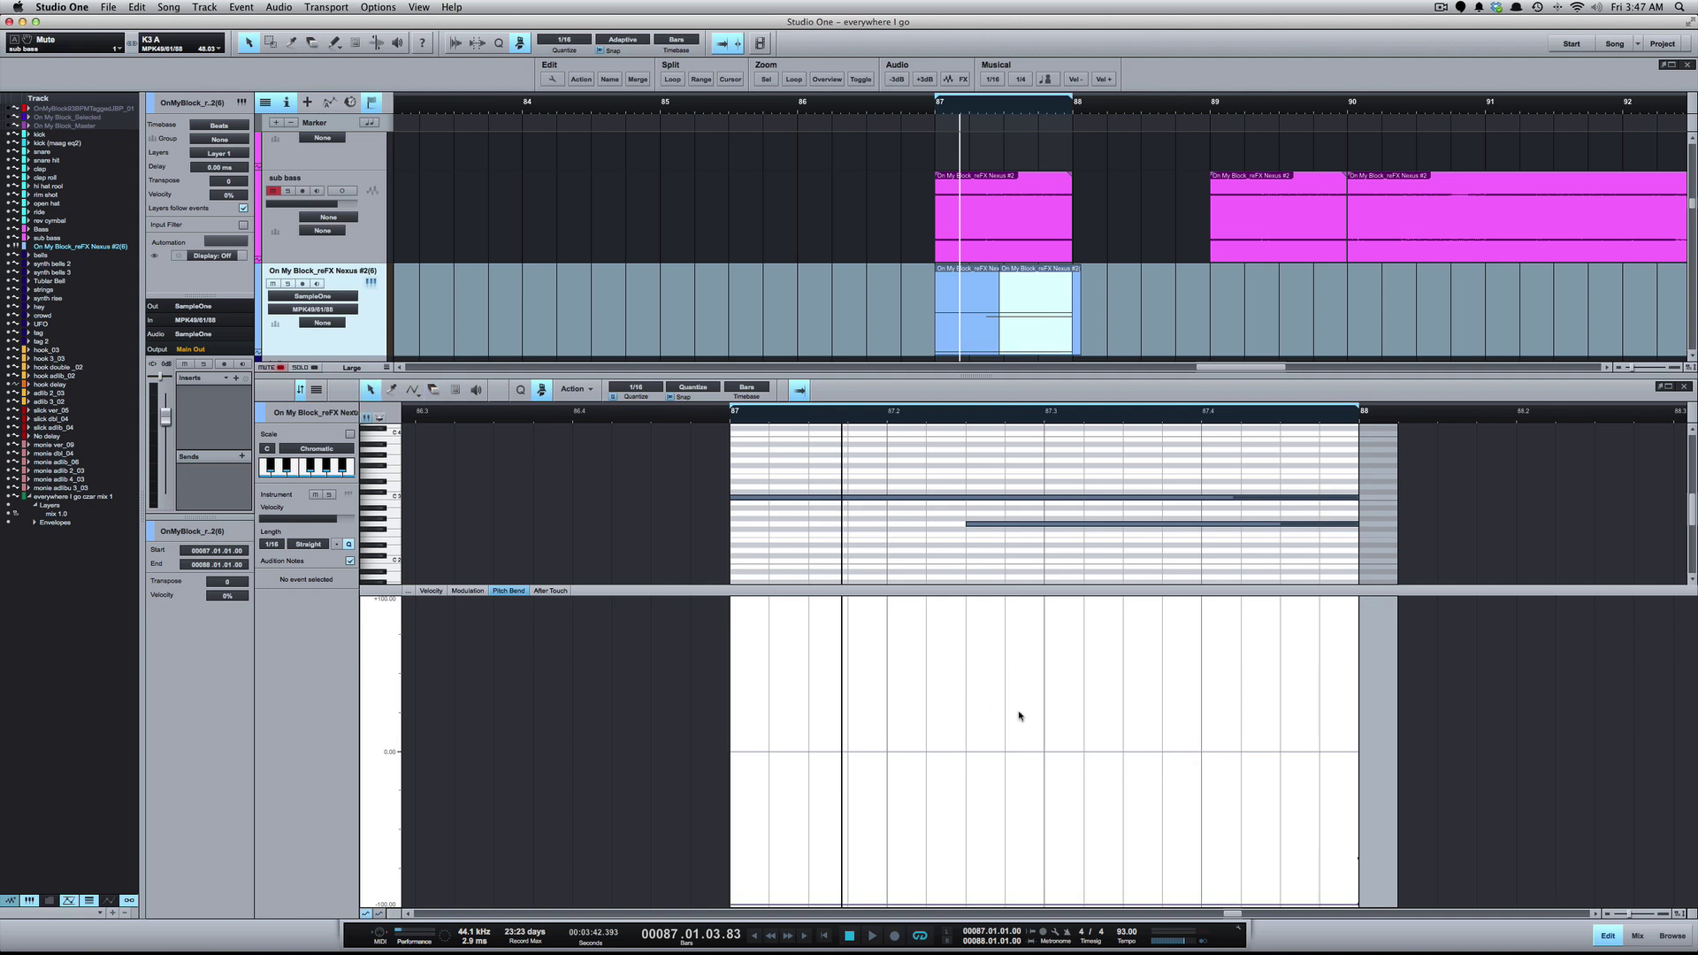
pyautogui.press('5')
pyautogui.moveTo(967, 746)
pyautogui.mouseDown()
pyautogui.moveTo(1217, 824)
pyautogui.moveTo(1342, 840)
pyautogui.moveTo(1327, 881)
pyautogui.mouseUp()
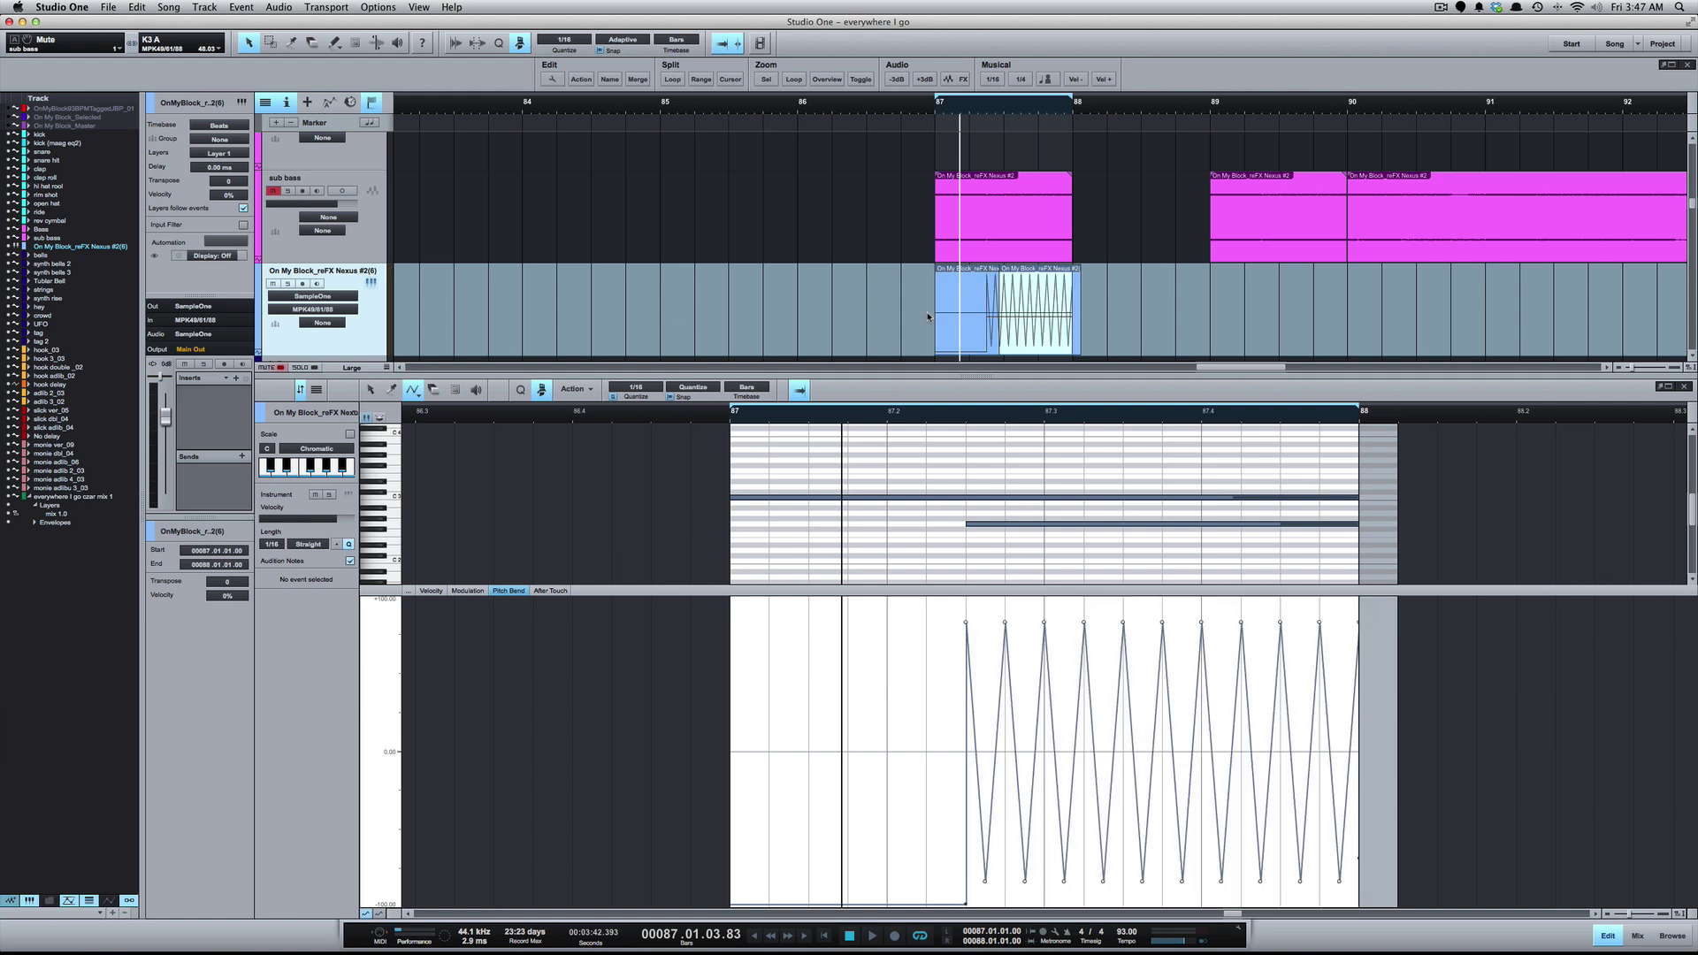
pyautogui.press('space')
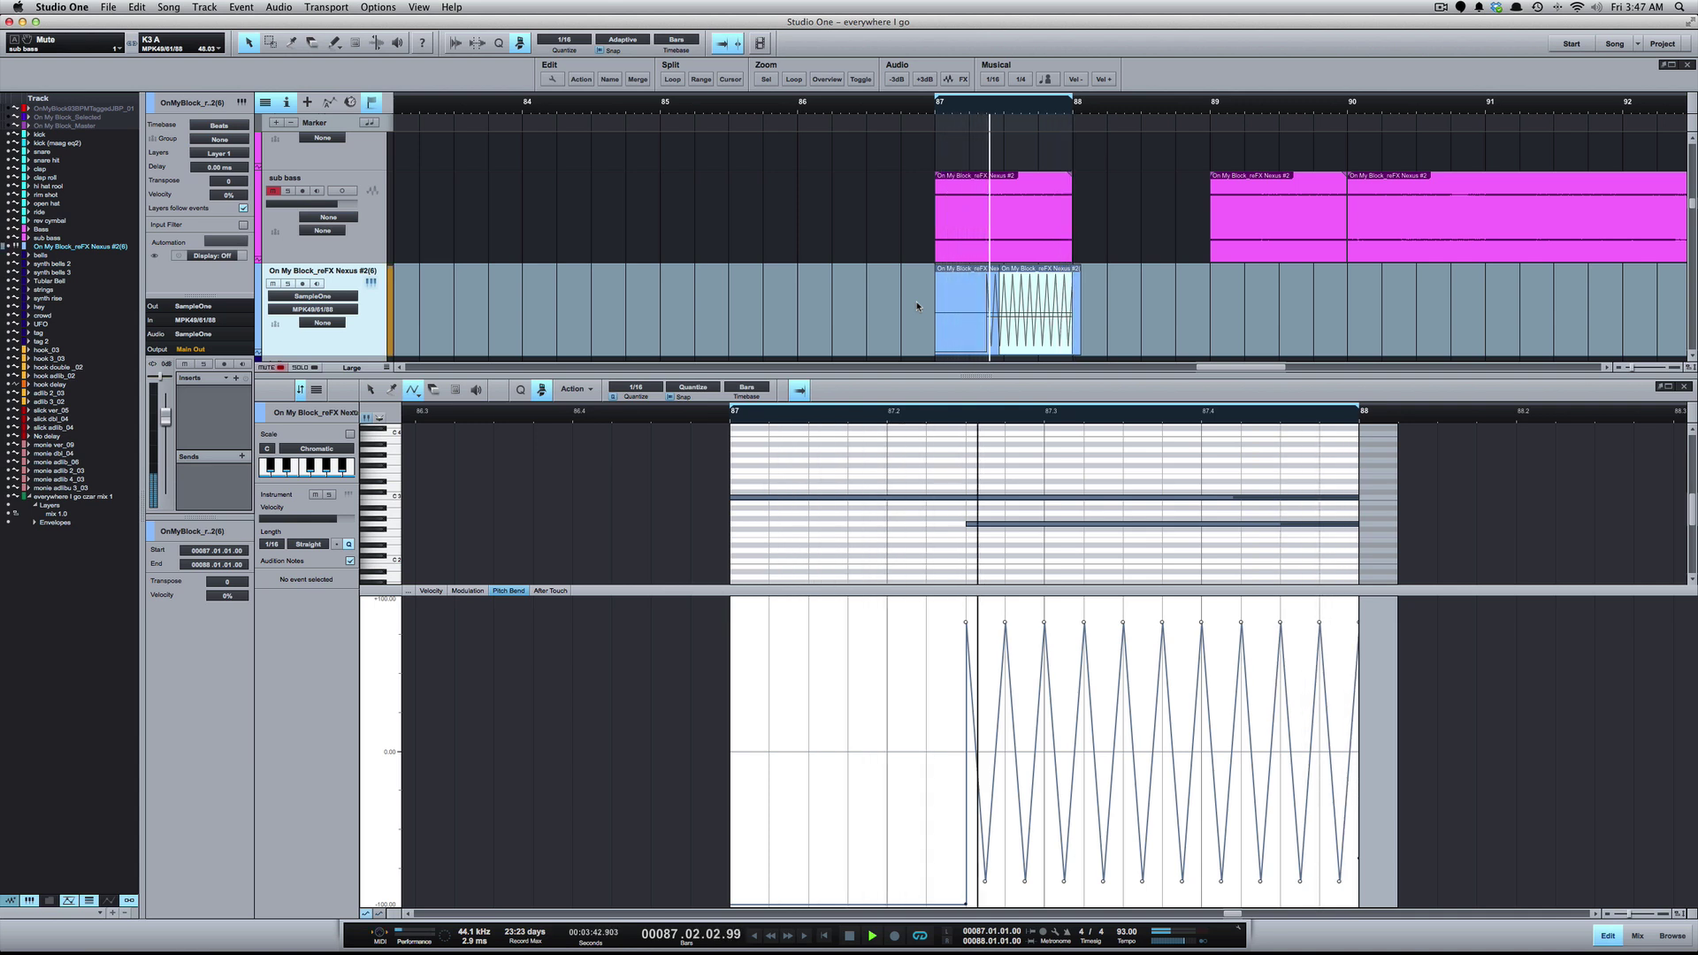
pyautogui.press('space')
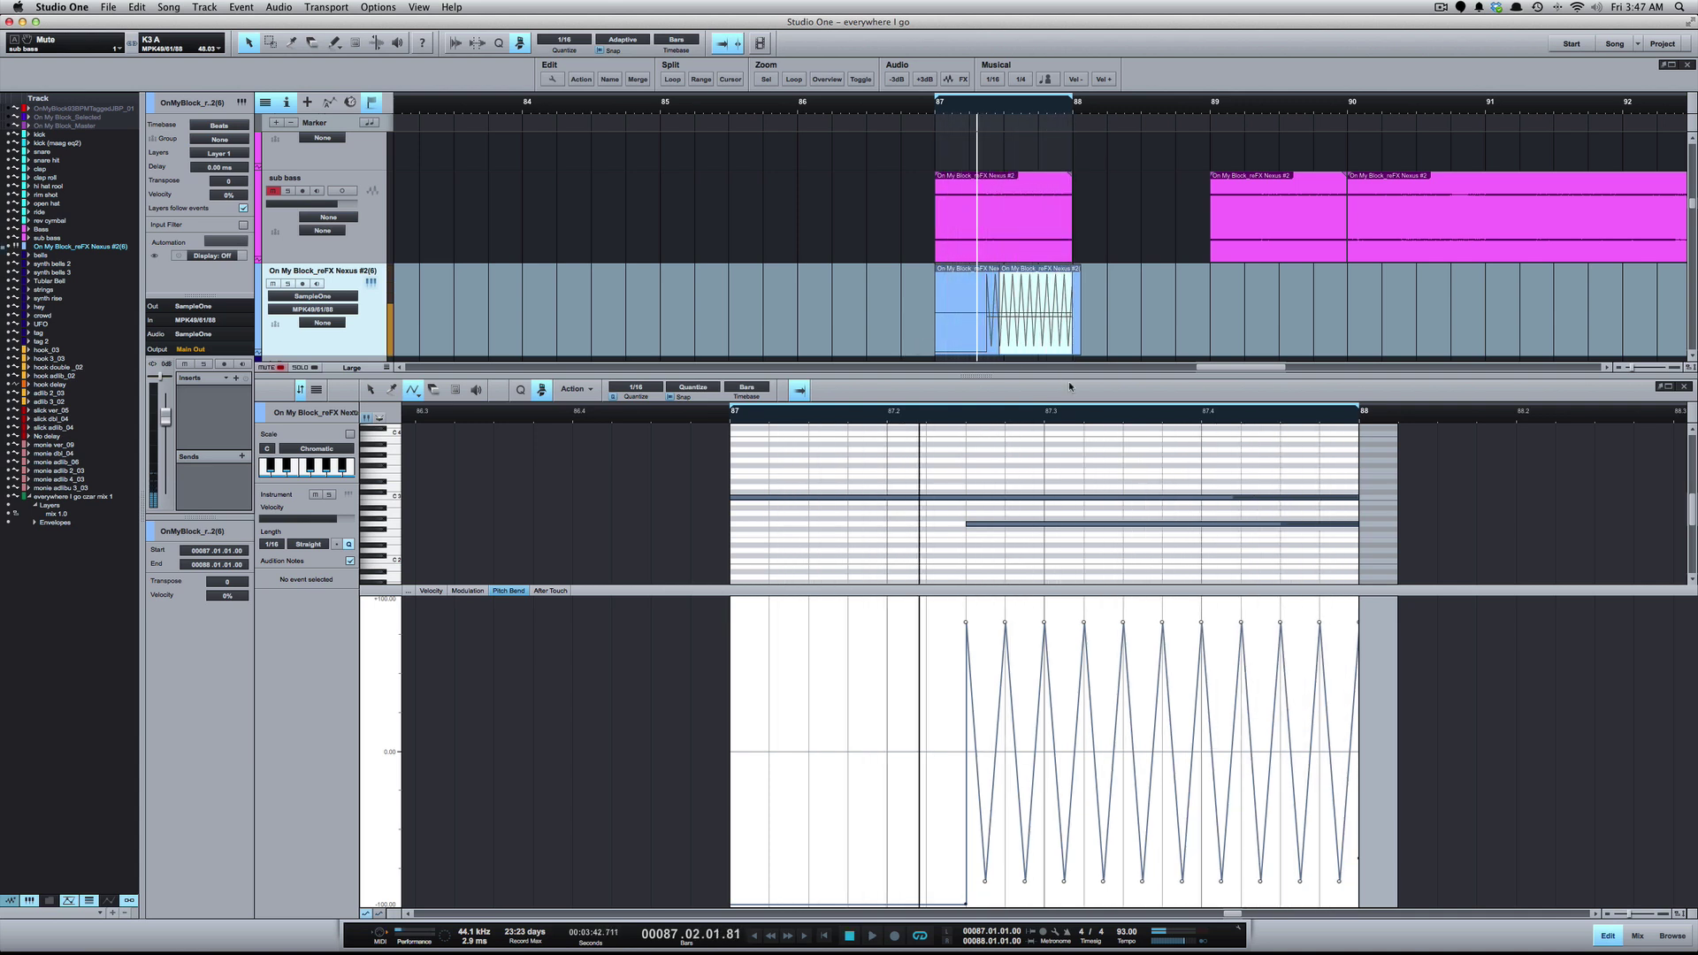
pyautogui.press('Delete')
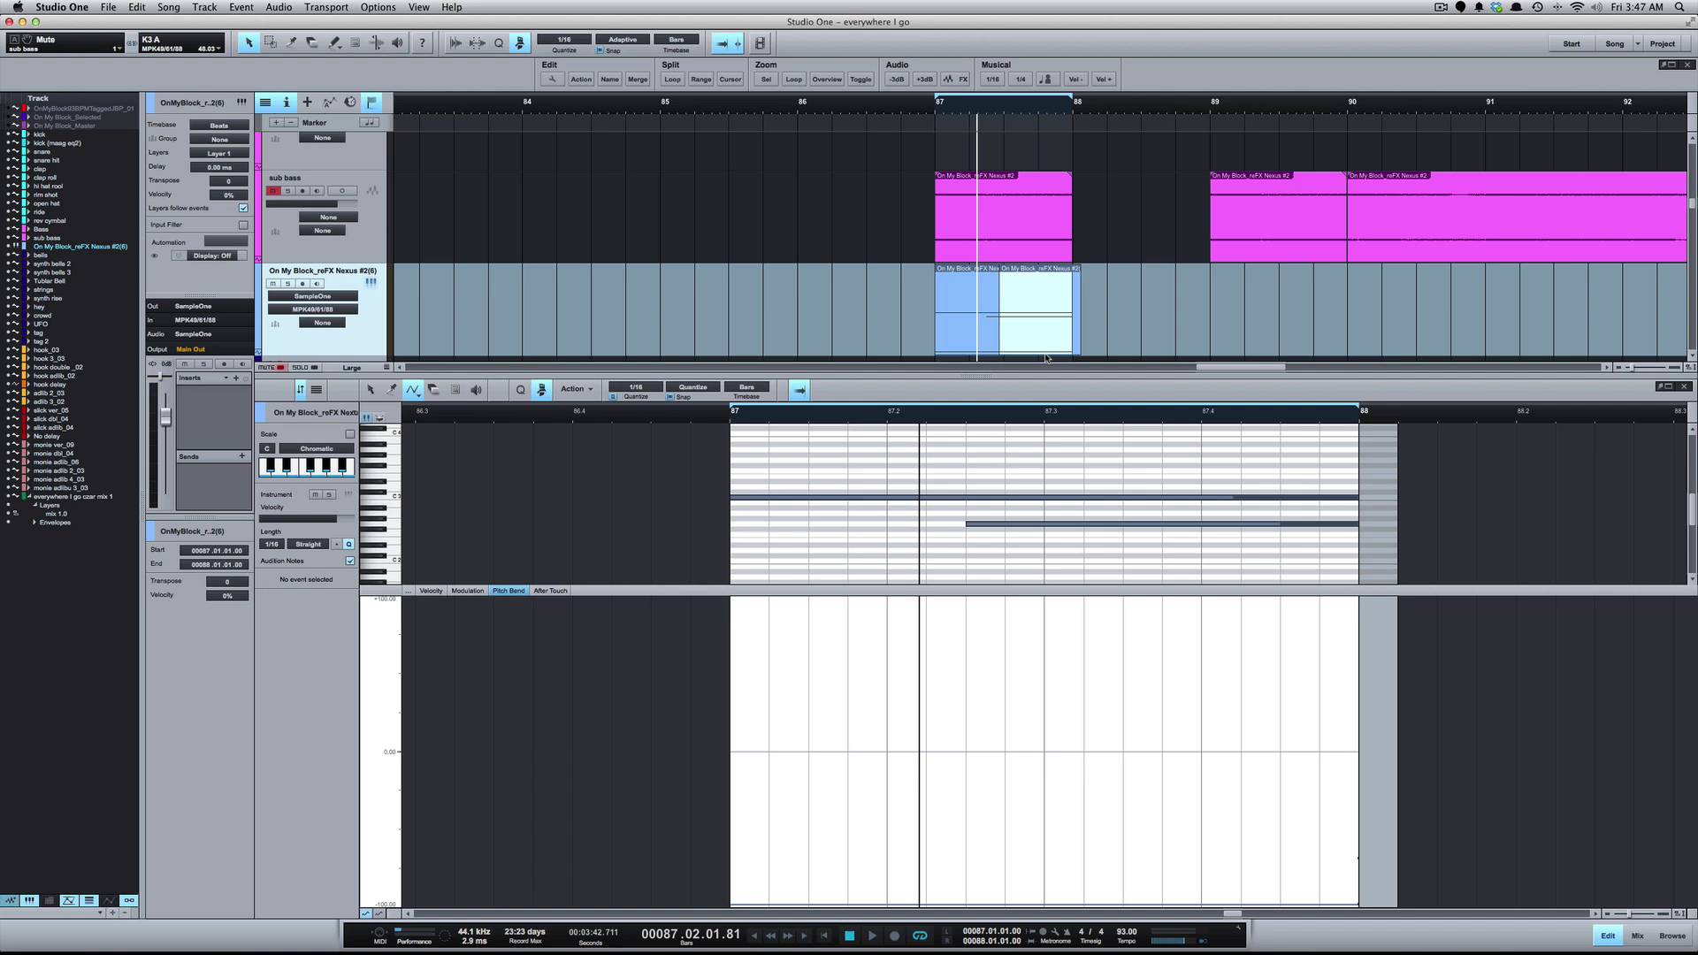